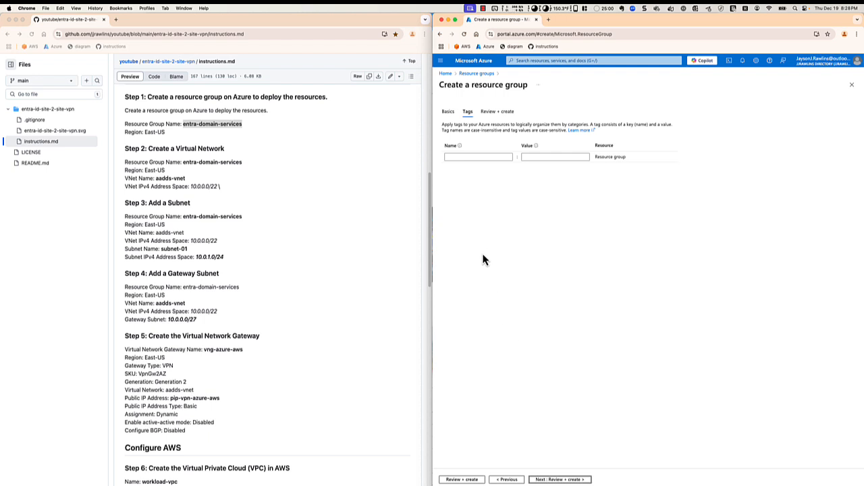
Validate and create the entra-domain-services resource group without tags, and open the new group.
click(460, 480)
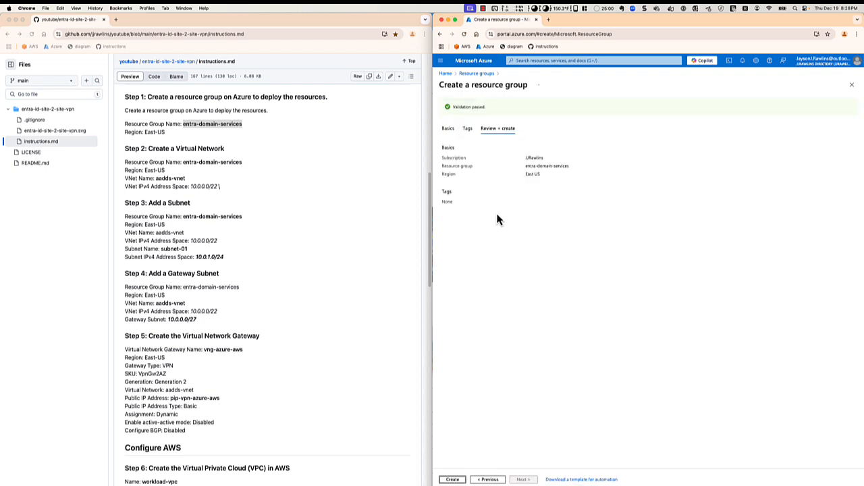
click(452, 479)
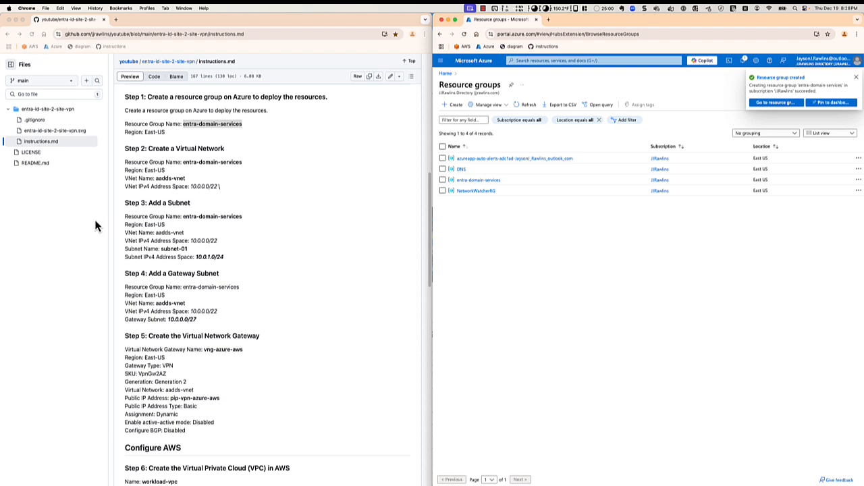
click(763, 104)
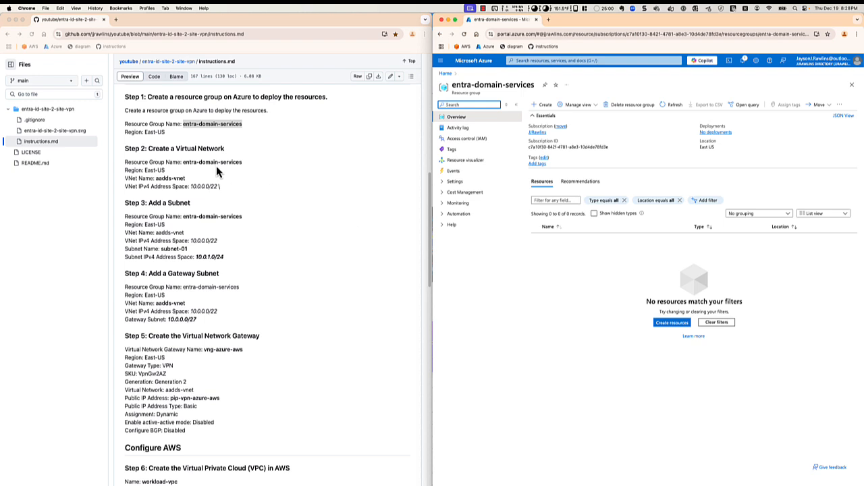
Copy the VNet name aadds-vnet from the instructions and start creating a resource in the entra-domain-services group.
drag(156, 178, 181, 178)
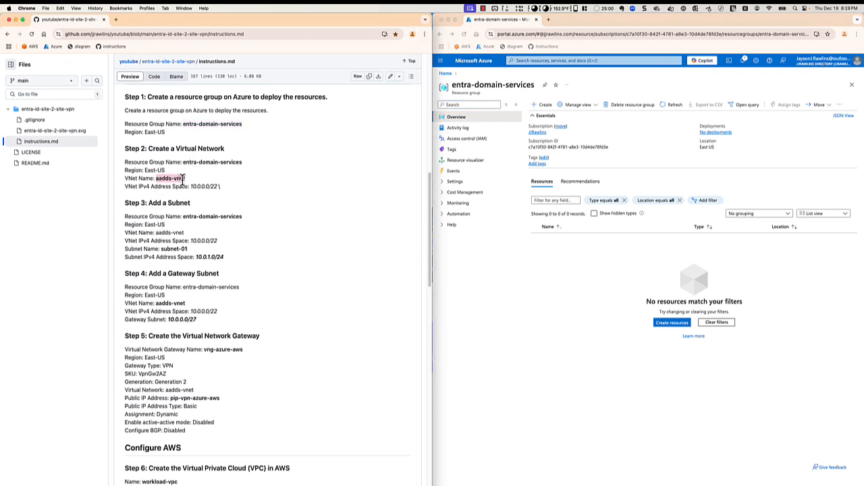
right_click(163, 176)
click(166, 191)
click(541, 105)
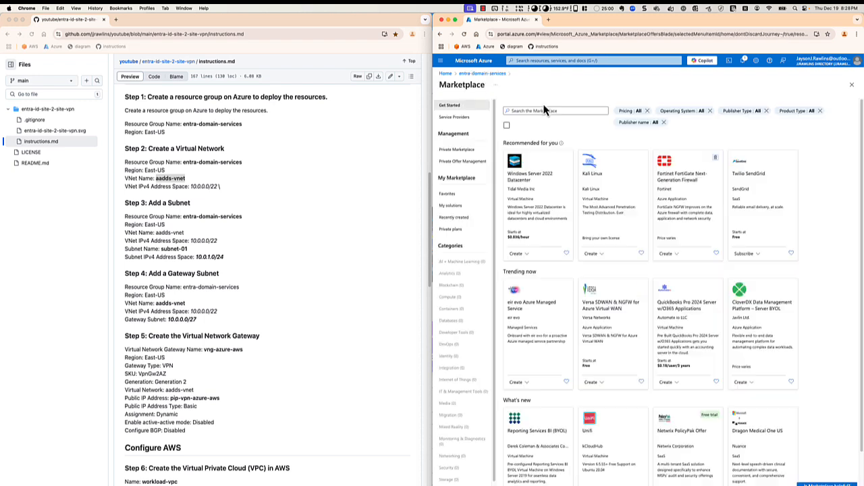
click(507, 126)
click(519, 111)
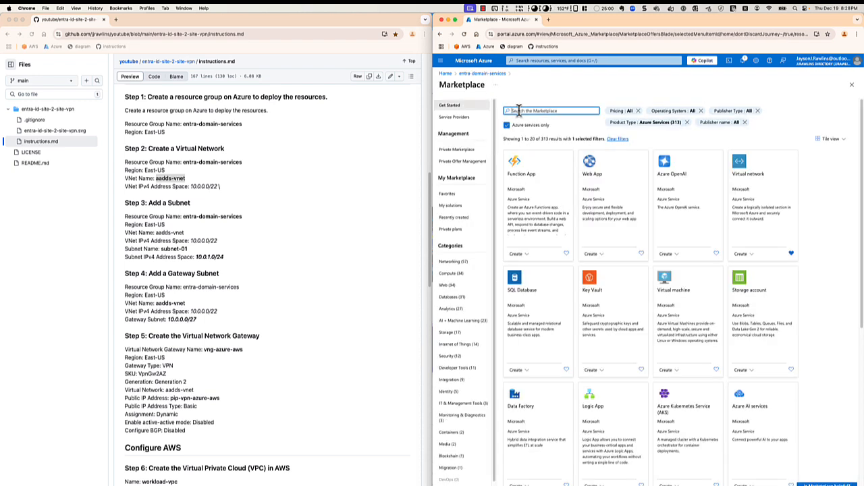
text(cre)
key(BackSpace)
key(BackSpace)
key(BackSpace)
key(BackSpace)
key(BackSpace)
key(BackSpace)
text(vir)
click(534, 123)
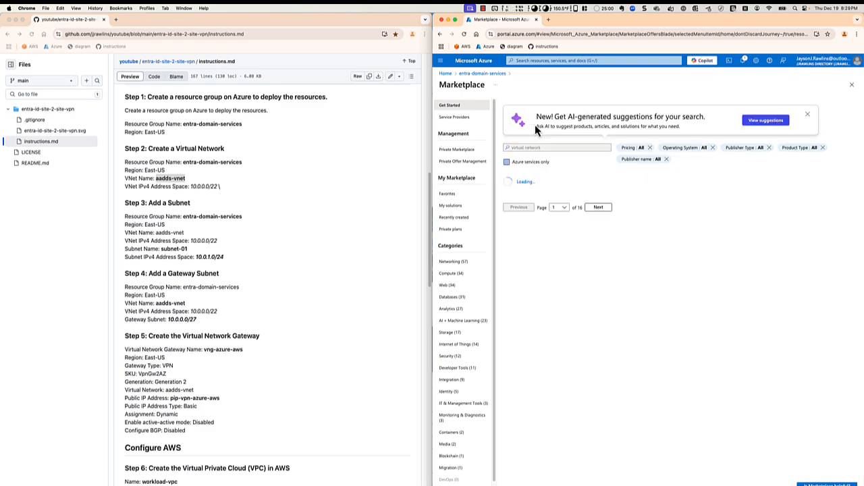
click(507, 163)
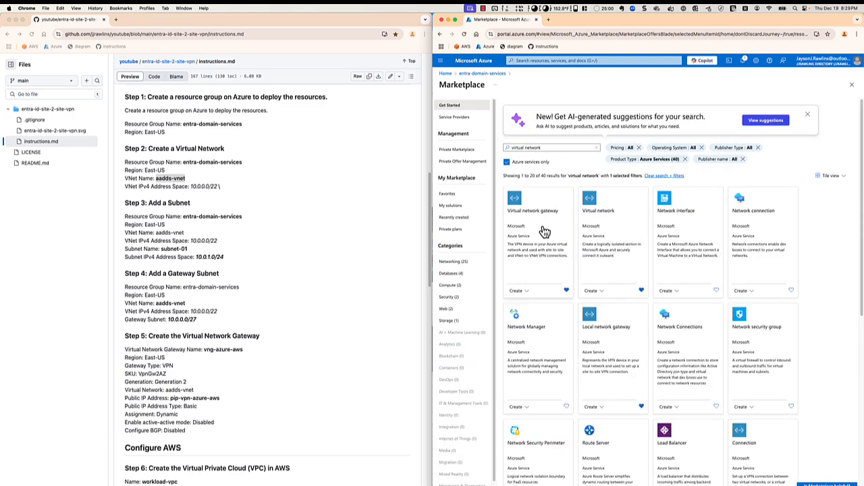
click(545, 232)
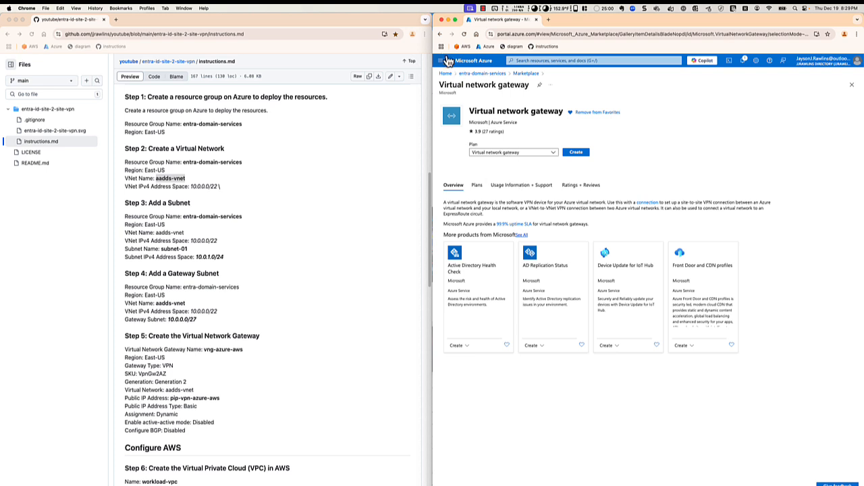
click(440, 34)
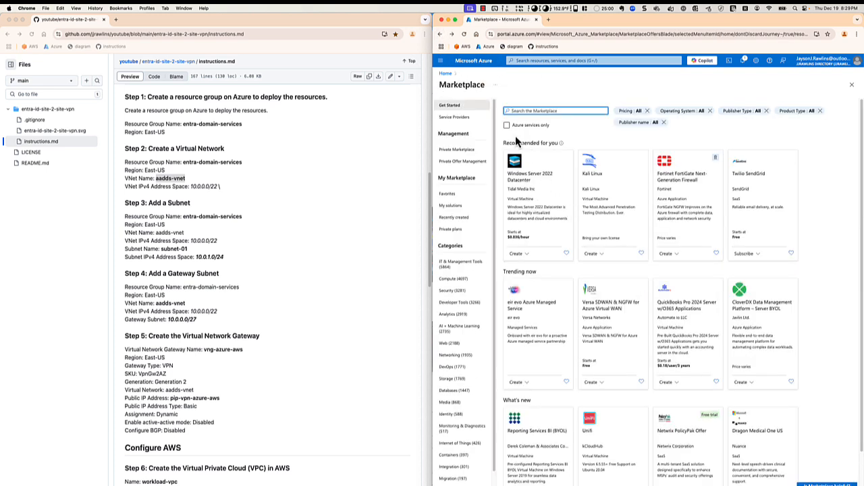
Search the Marketplace for "virtual network" and start creating a Virtual network resource.
click(508, 125)
click(514, 110)
text(vir)
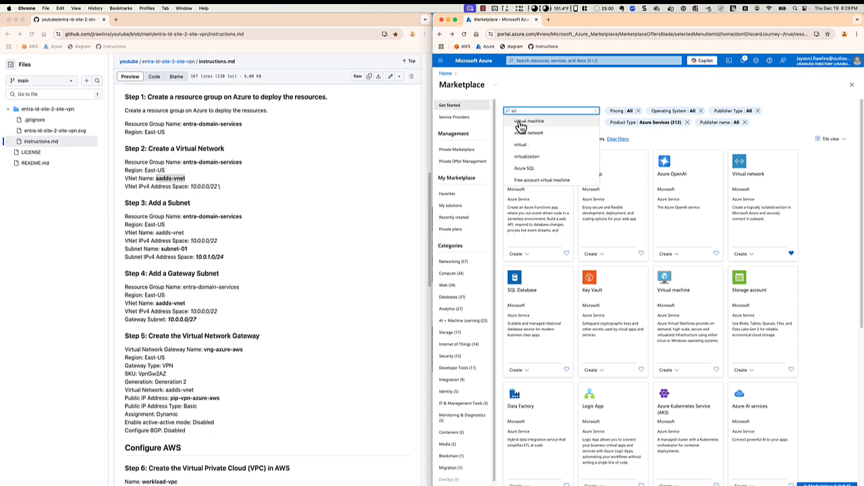
click(530, 133)
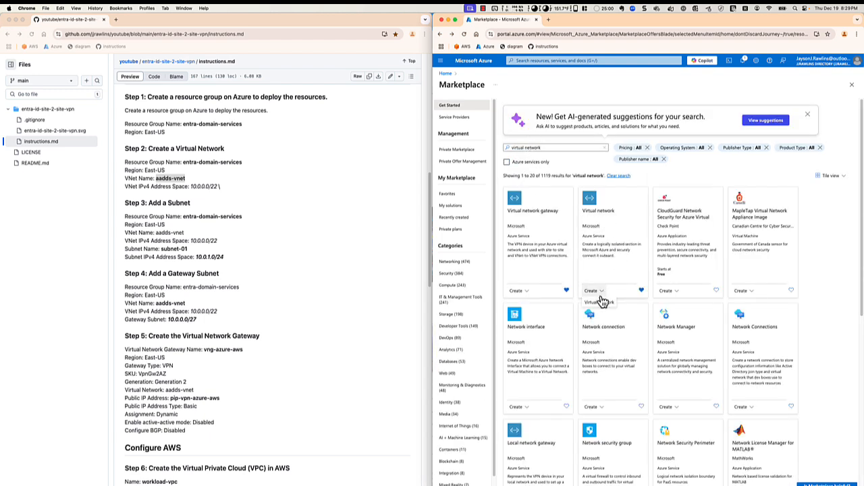
click(593, 291)
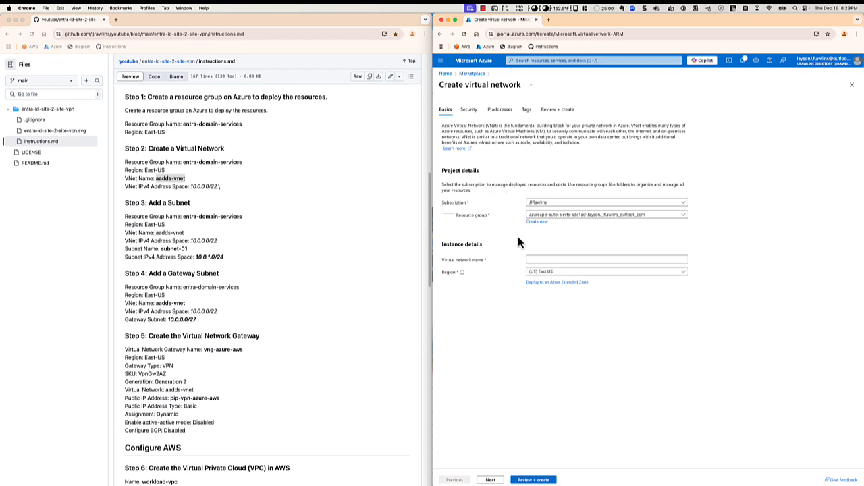
Set the virtual network's resource group to entra-domain-services and its name to aadds-vnet, copied from the instructions.
click(571, 215)
click(556, 261)
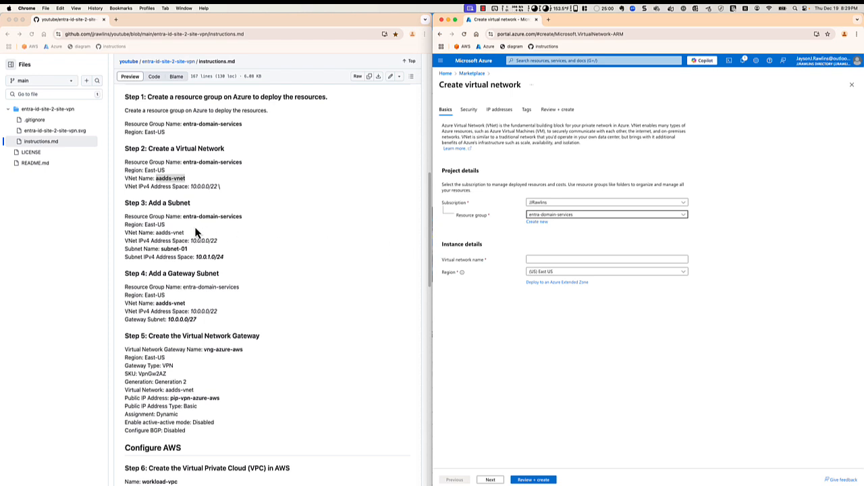
right_click(165, 177)
click(184, 193)
click(529, 259)
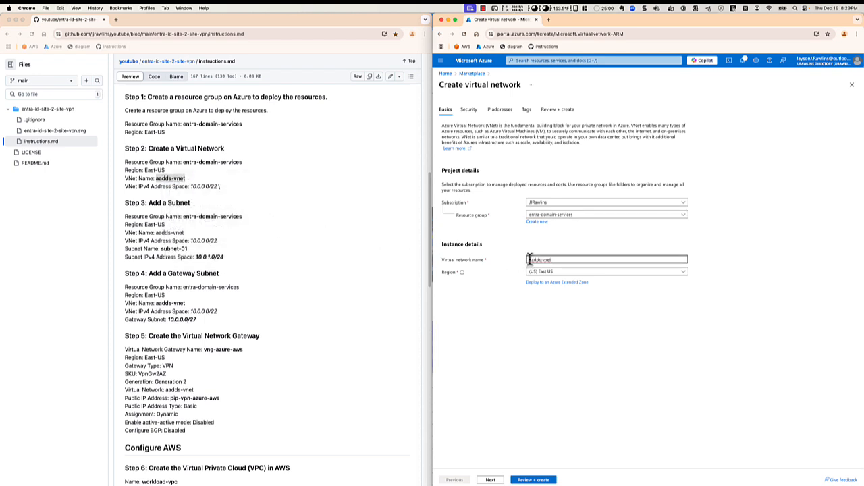
click(508, 307)
Continue through the security settings to the virtual network's IP address settings without enabling any security service.
click(504, 481)
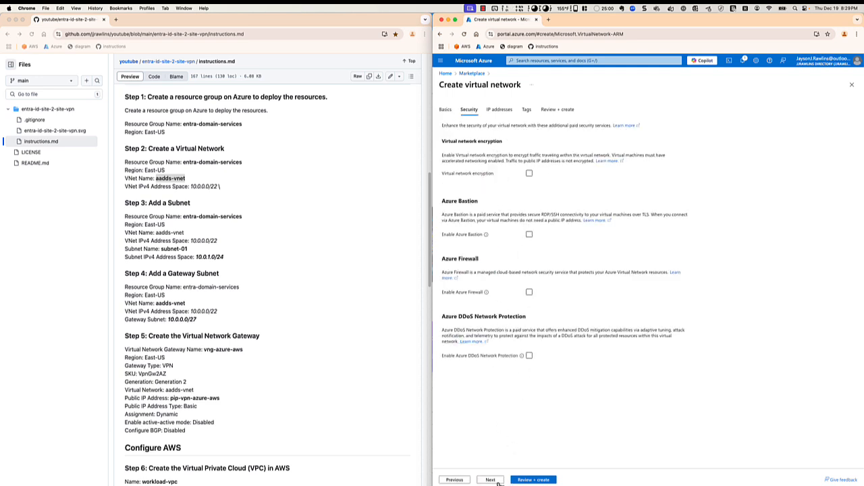
click(454, 479)
click(491, 479)
click(490, 479)
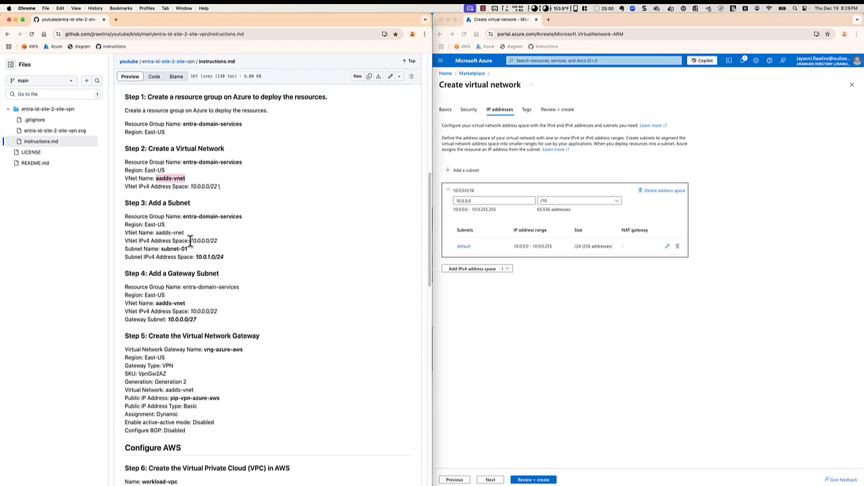
Set the virtual network's IPv4 address space to 10.0.0.0/22, copied from the instructions.
drag(191, 240, 216, 241)
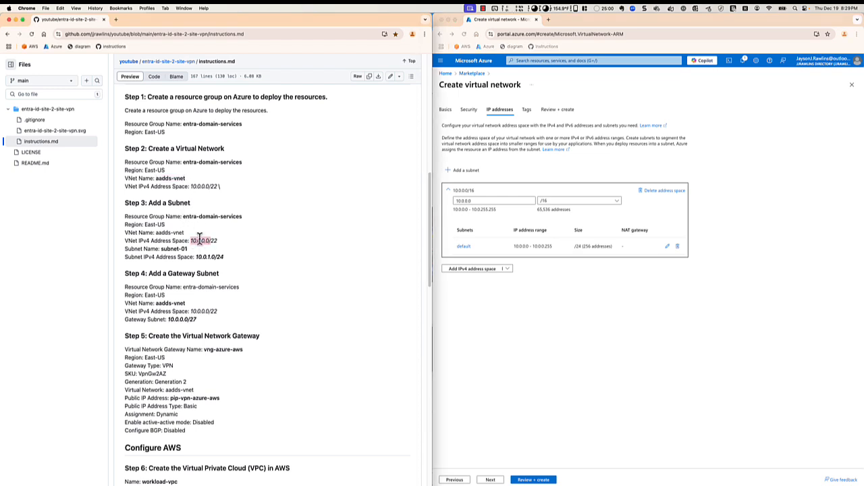
click(193, 241)
drag(193, 242, 220, 250)
click(195, 241)
click(475, 200)
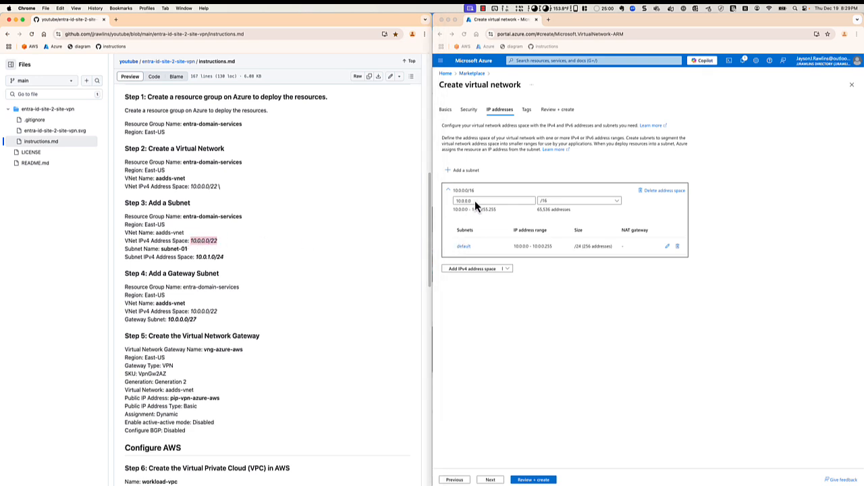
key(super+a)
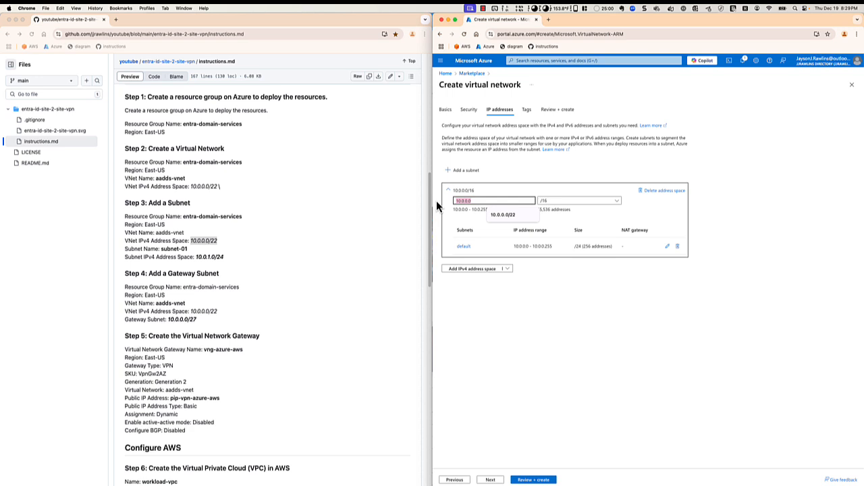
key(super+v)
click(489, 237)
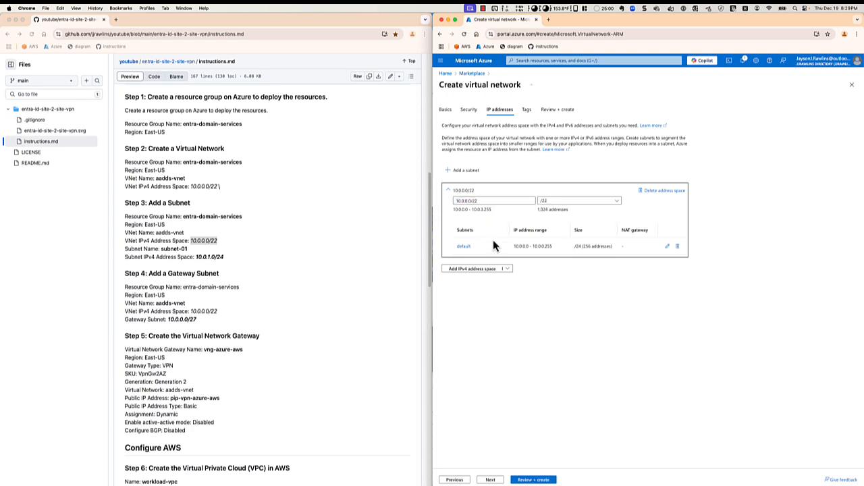
Open the default subnet for editing and rename it subnet-01.
click(669, 248)
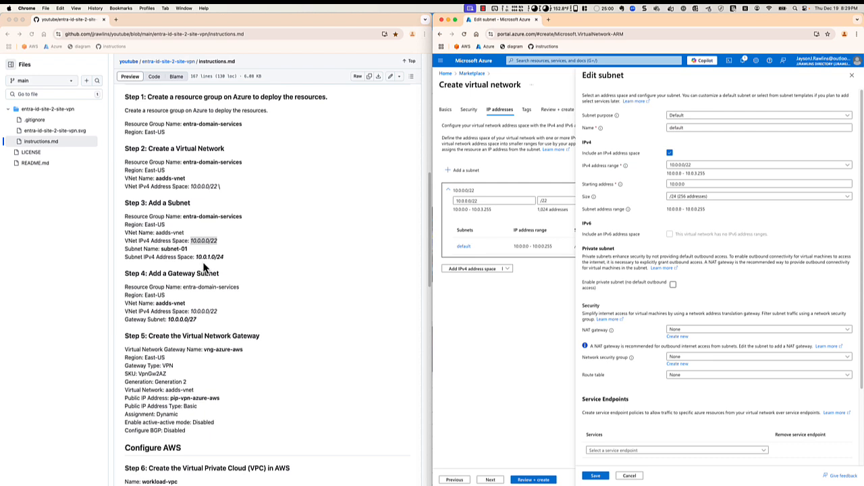
double_click(679, 129)
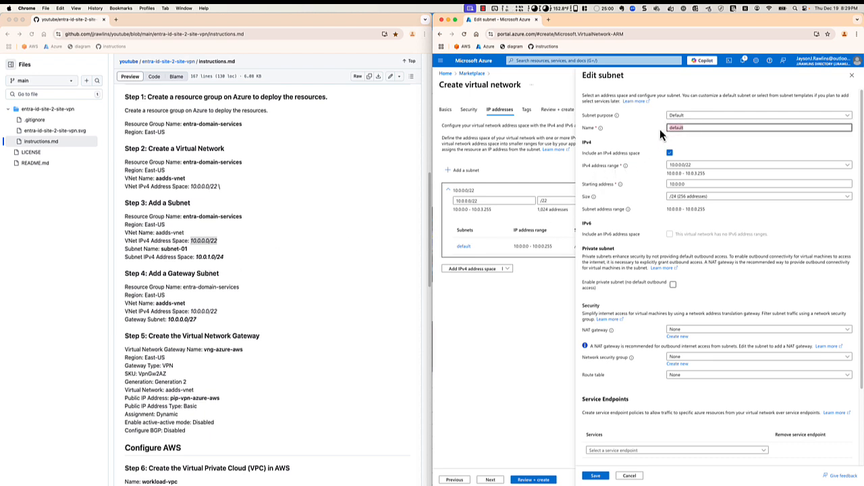
key(BackSpace)
text(subnet-01)
Set the subnet's starting address to 10.0.1.0/24, copied from the instructions, and save the subnet.
click(199, 257)
drag(196, 257, 227, 262)
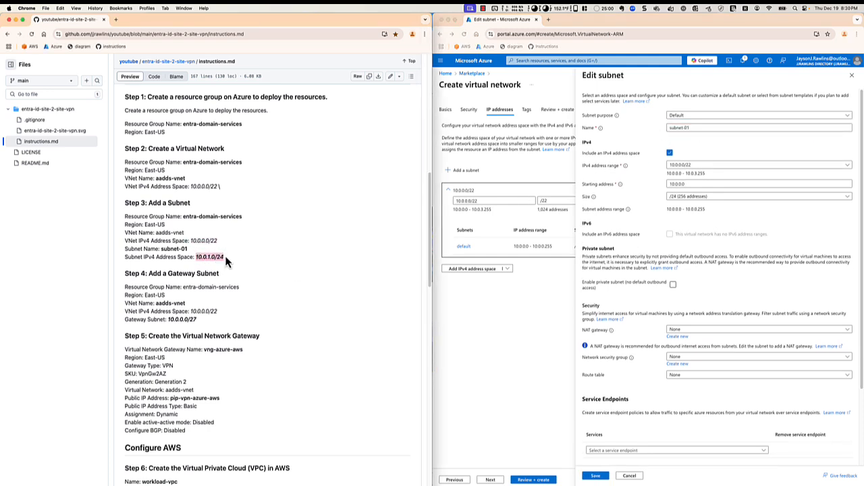
key(super+c)
click(686, 168)
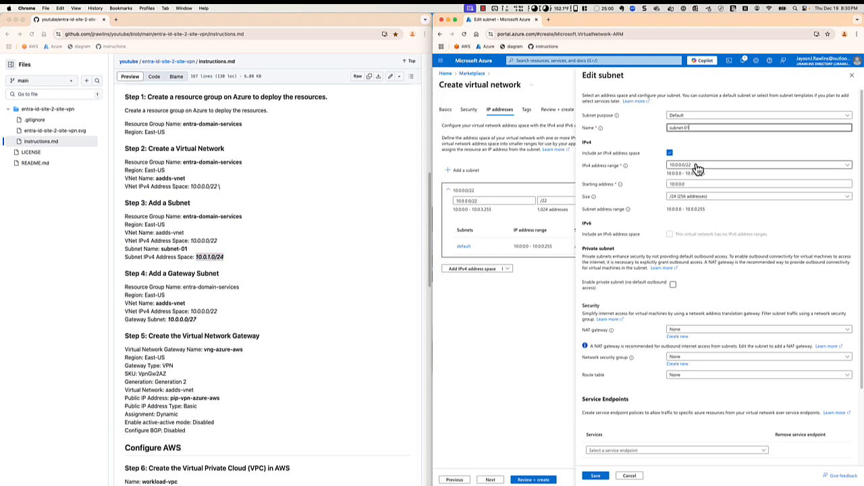
click(675, 167)
click(646, 185)
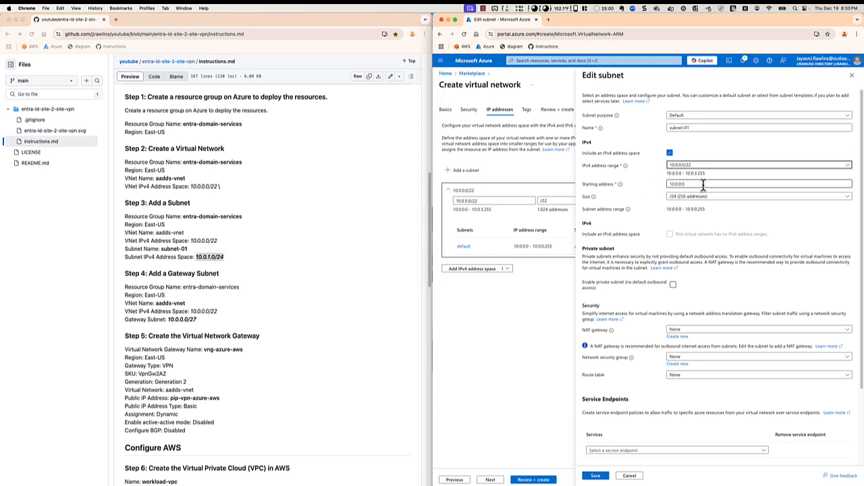
drag(703, 185, 646, 188)
key(super+v)
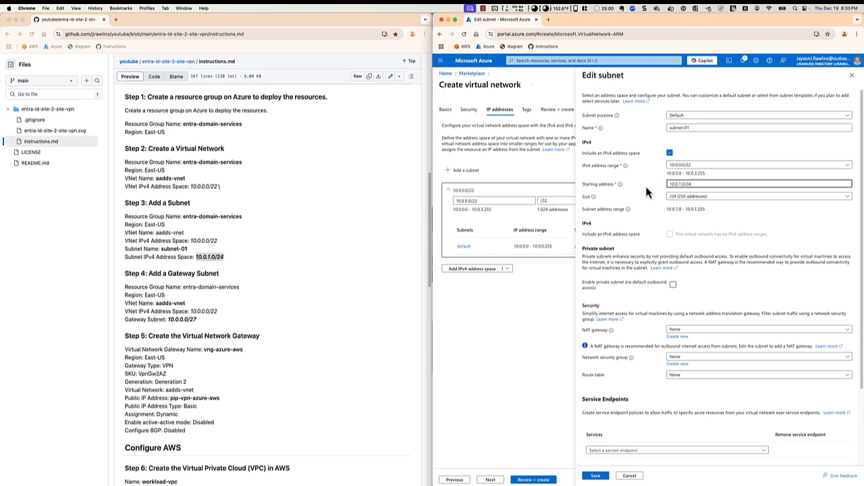
click(645, 198)
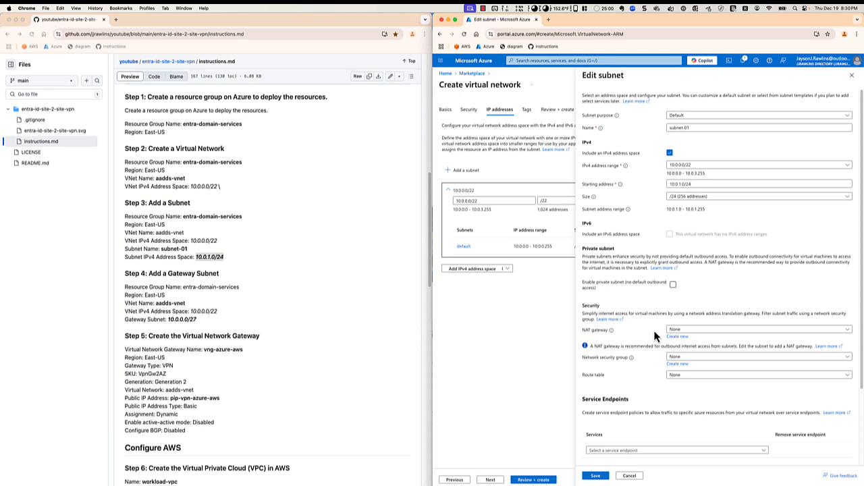
click(596, 477)
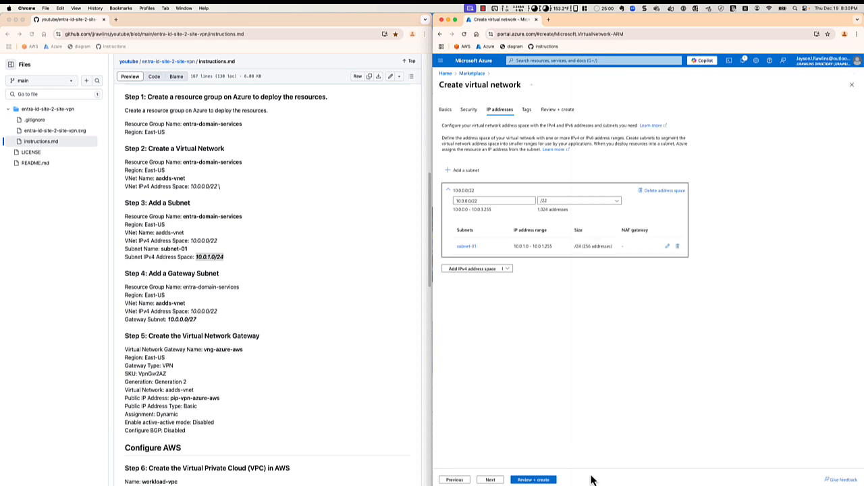
Start adding another subnet to the virtual network and set its purpose to Virtual Network Gateway.
click(464, 171)
click(678, 116)
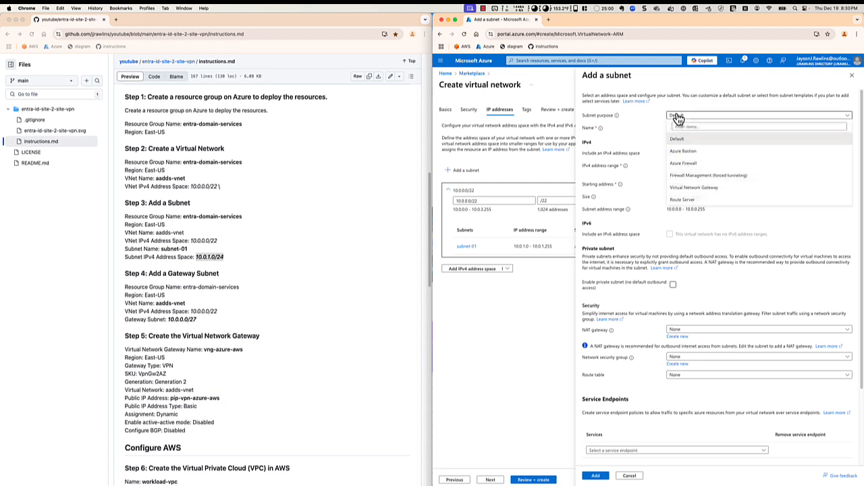
click(689, 188)
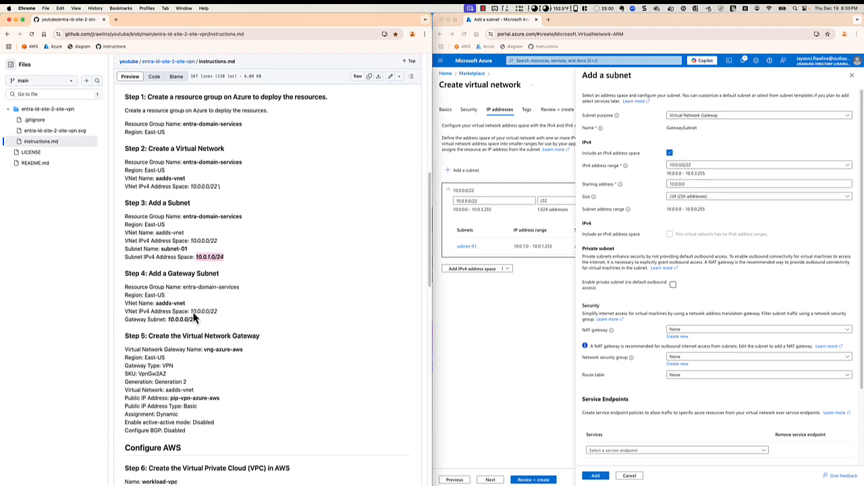
Set the gateway subnet's starting address to 10.0.0.0/27, copied from the instructions, and add the subnet.
drag(168, 320, 198, 326)
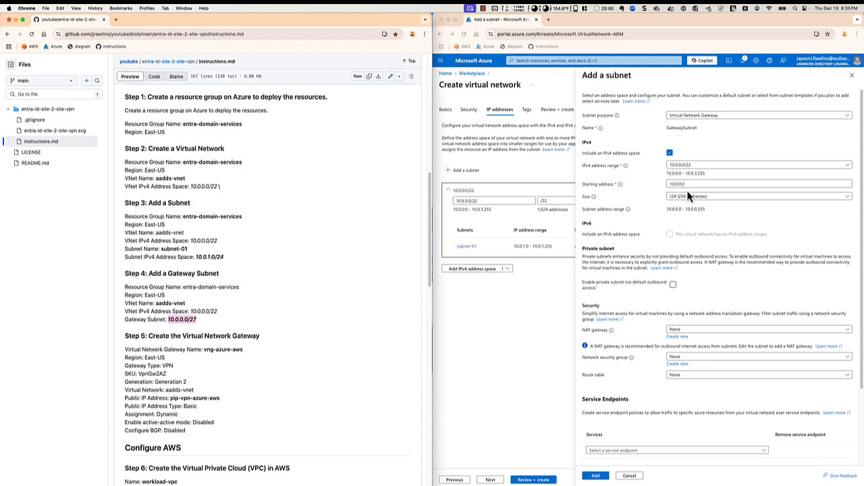
click(654, 185)
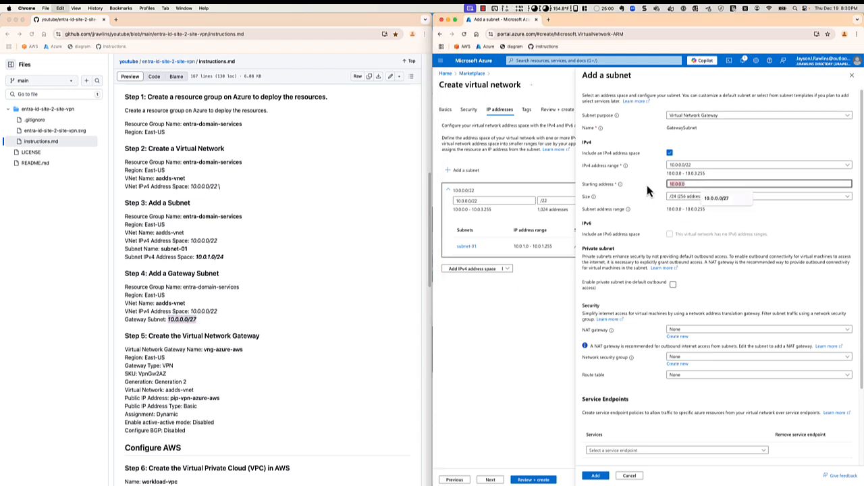
key(super+v)
click(640, 218)
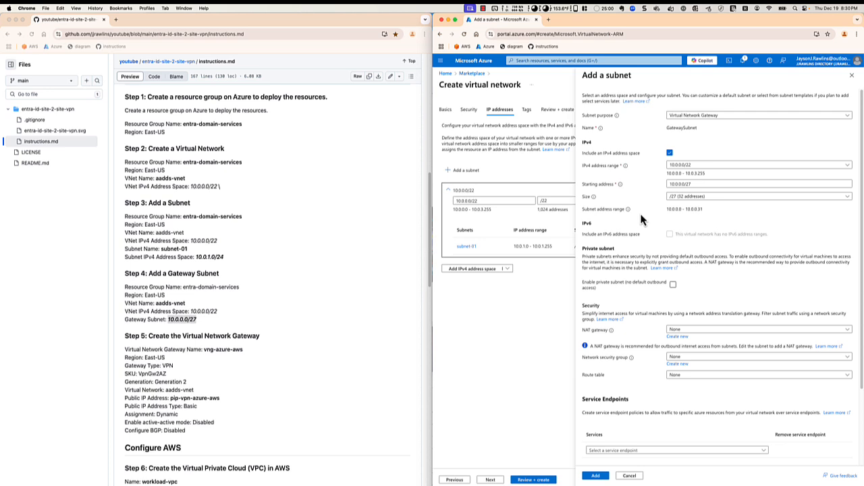
scroll(642, 223, down, 3)
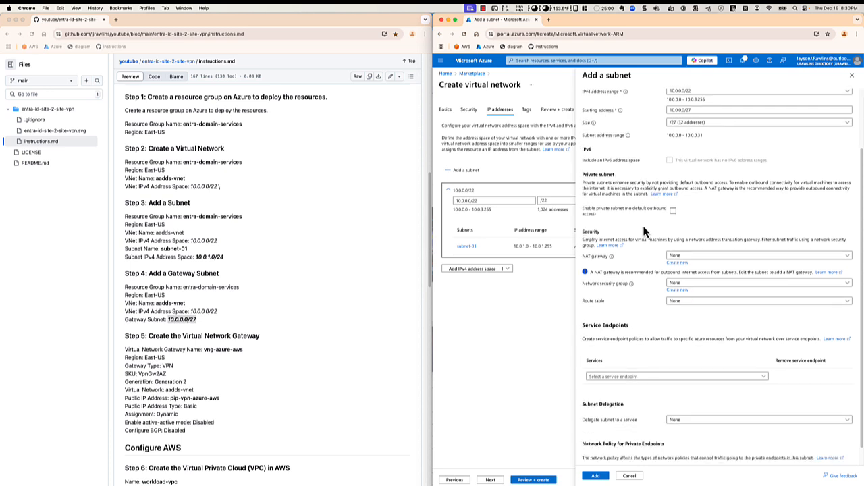
click(594, 476)
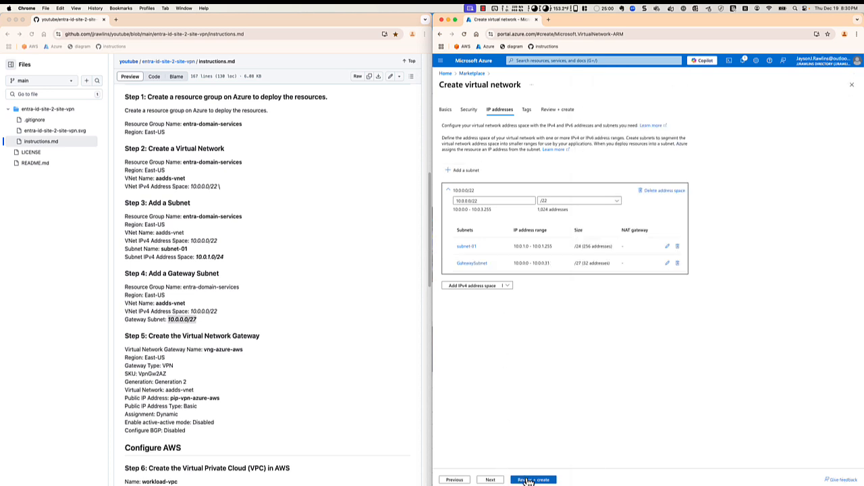
Continue past the tags without adding any and create the virtual network from the review page.
scroll(292, 400, down, 2)
click(490, 479)
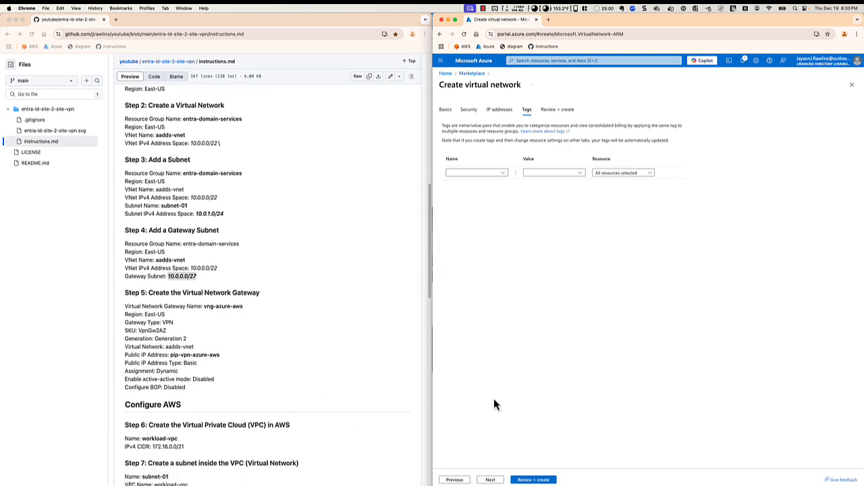
click(491, 479)
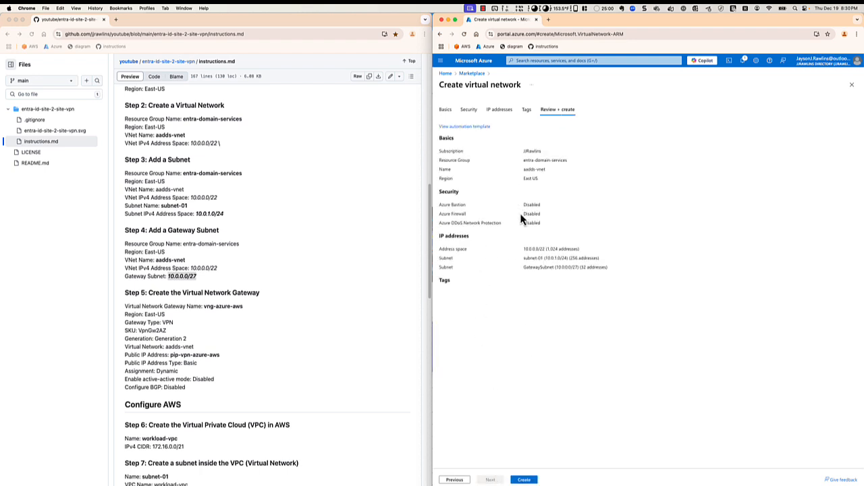
click(524, 480)
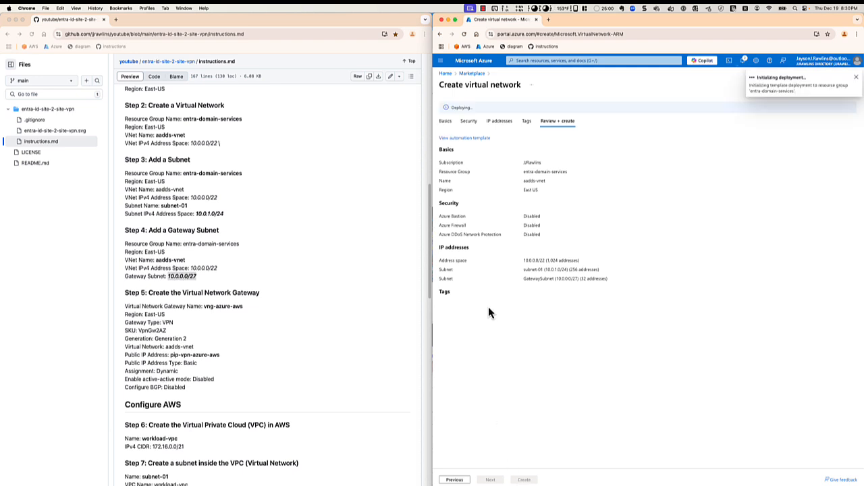
Go to the deployed aadds-vnet resource, open its entra-domain-services resource group and refresh the resource list.
scroll(246, 330, down, 5)
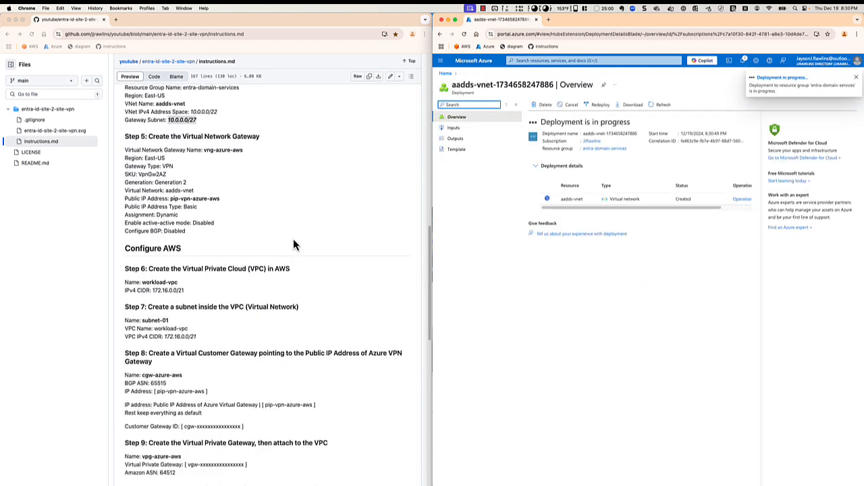
scroll(293, 245, down, 1)
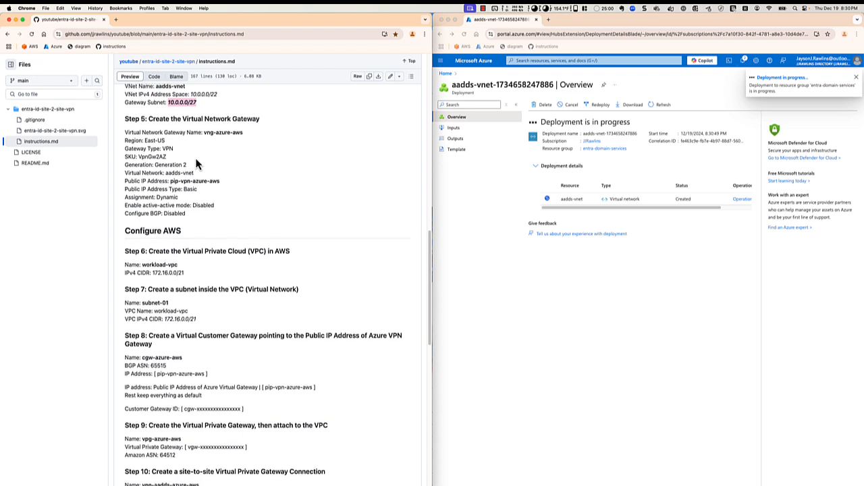
scroll(196, 162, down, 1)
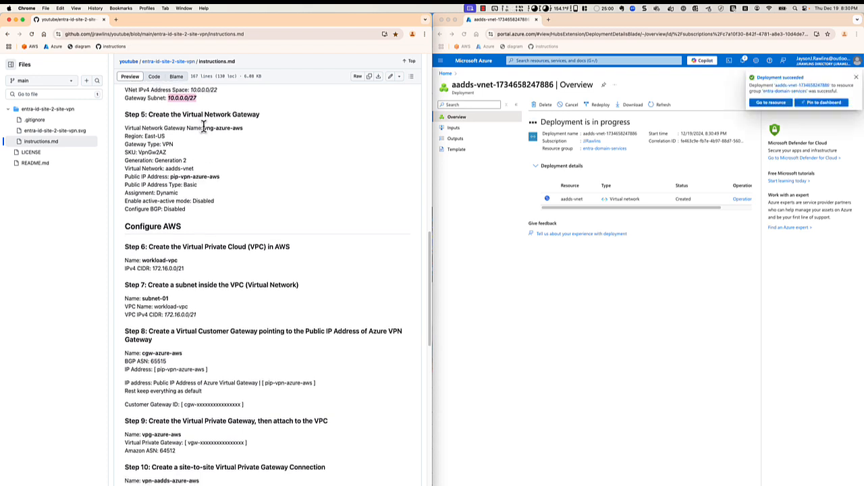
click(760, 104)
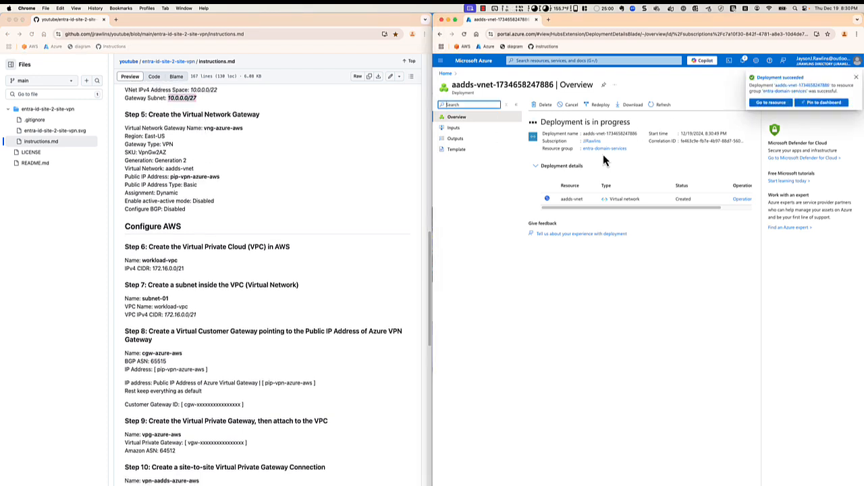
click(766, 102)
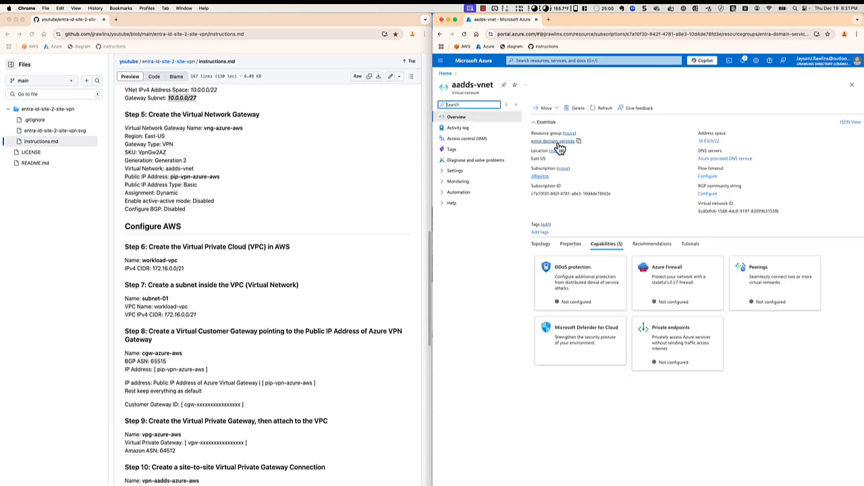
click(557, 142)
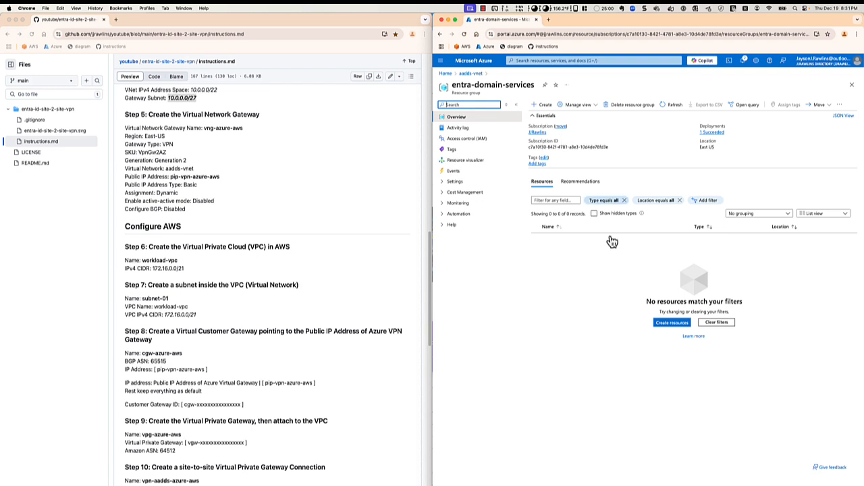
click(675, 106)
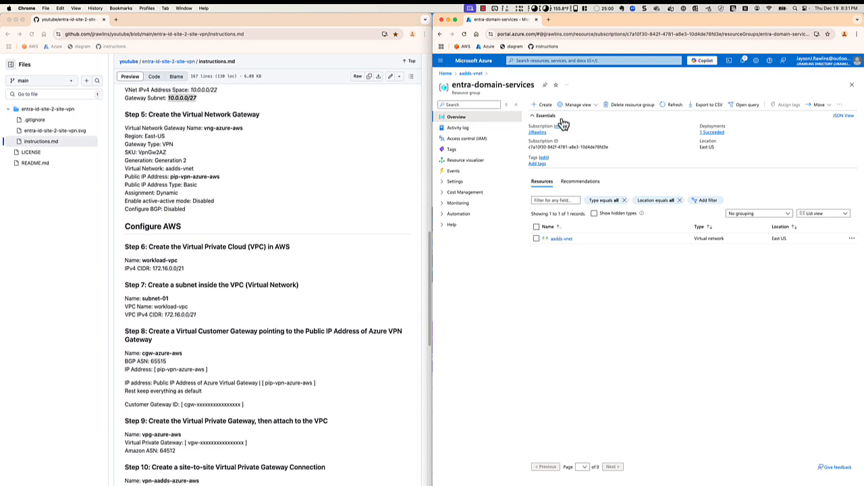
Search the Marketplace for "virtual network gateway", limited to Azure services, and start creating a Virtual network gateway.
click(544, 106)
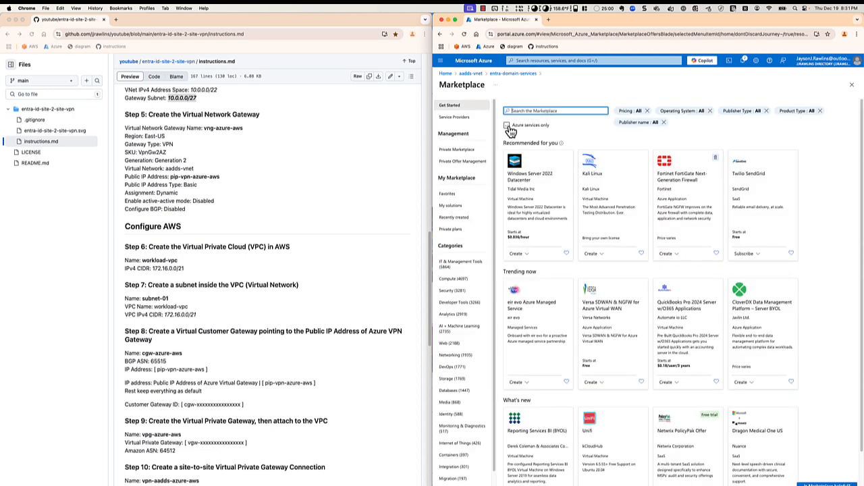
click(507, 125)
click(513, 111)
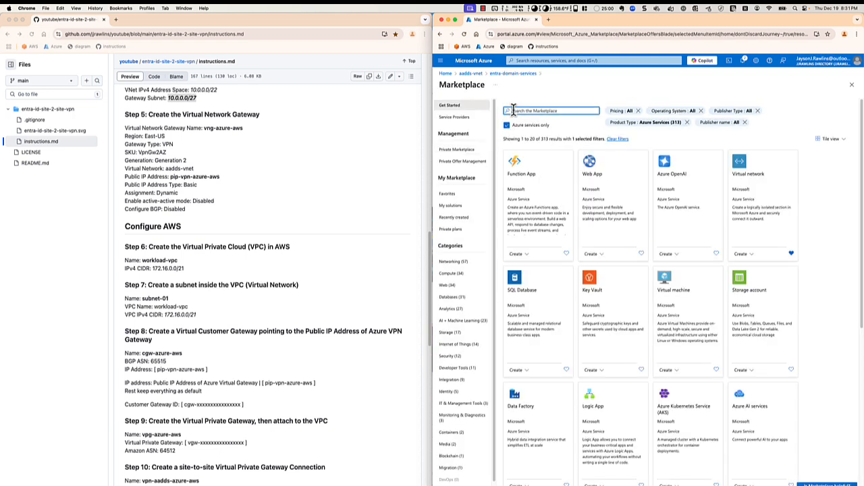
text(virtual networ)
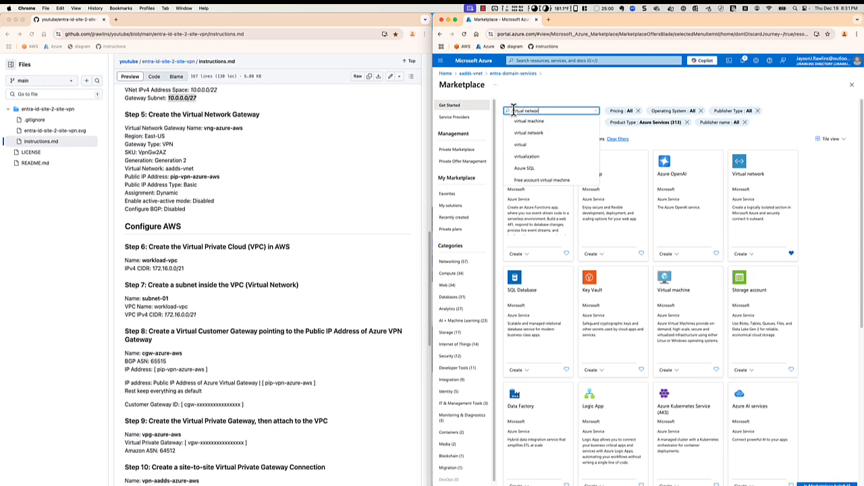
text(k gateway)
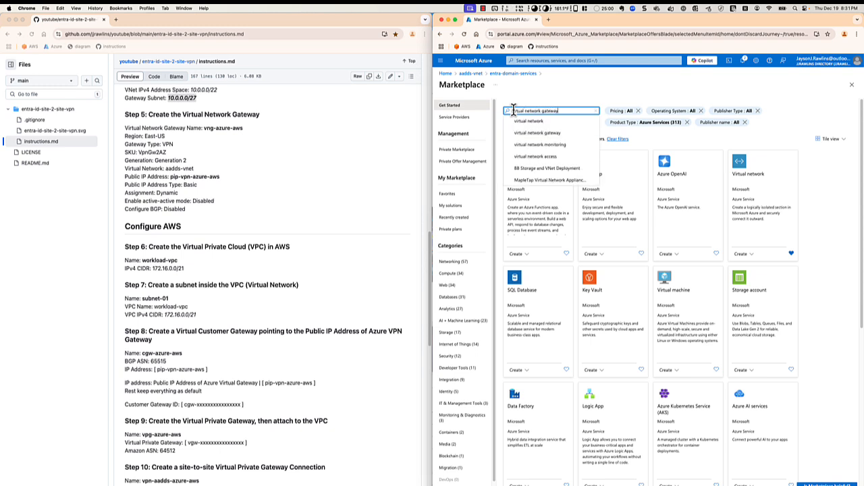
key(Return)
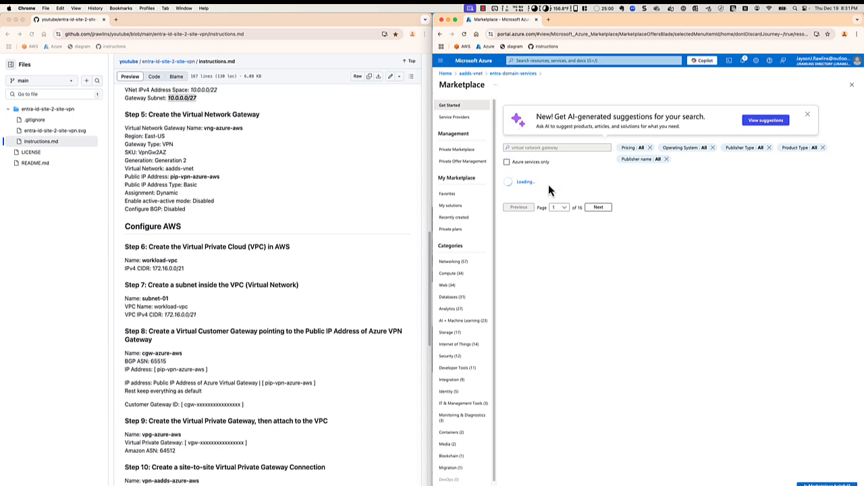
click(507, 163)
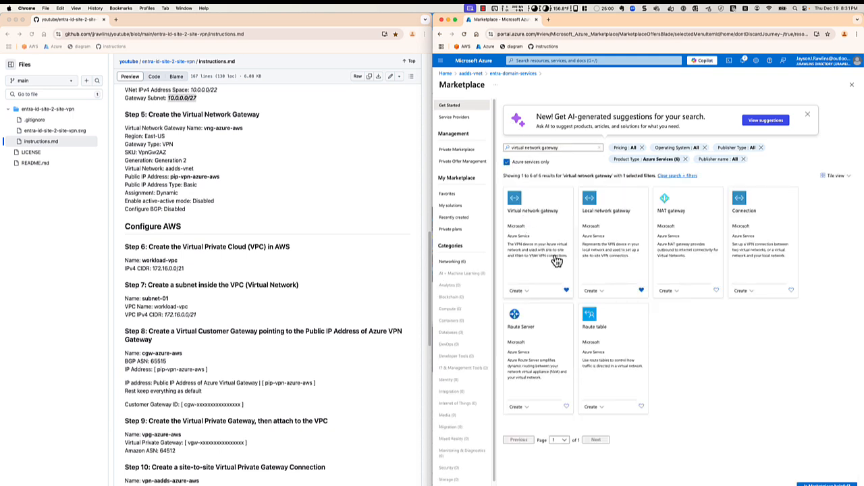
click(527, 287)
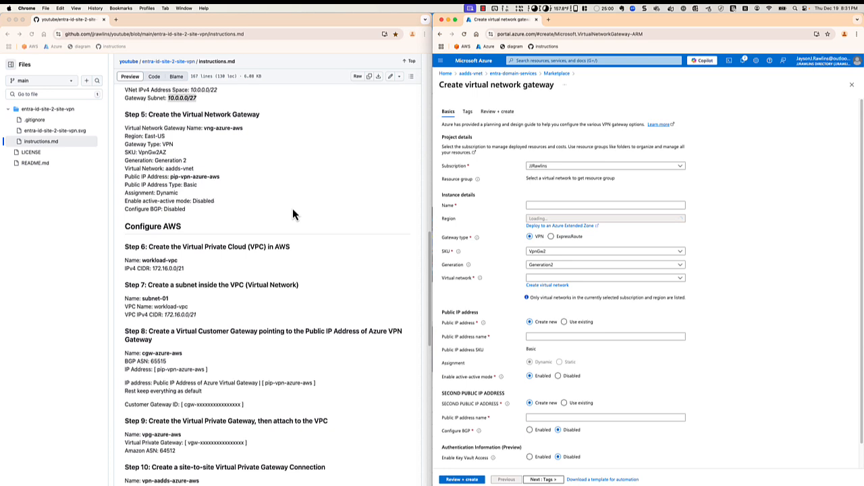
Name the virtual network gateway vng-azure-aws, copied from the instructions.
drag(204, 128, 243, 129)
right_click(230, 129)
click(250, 153)
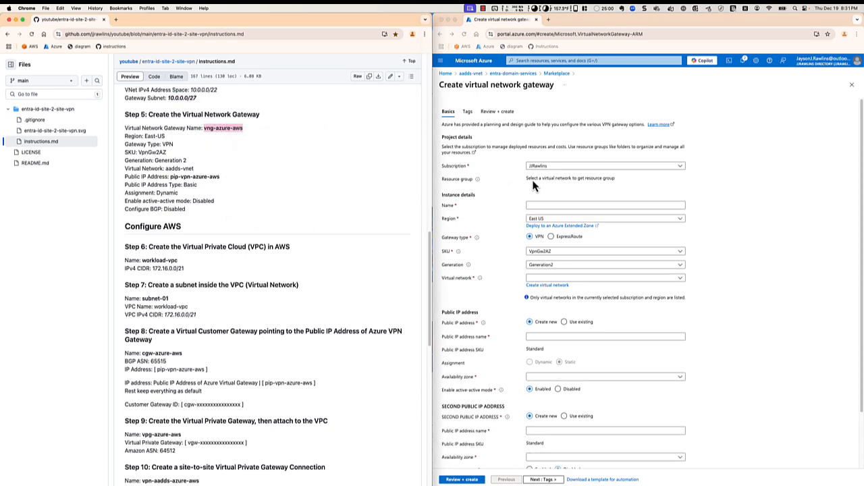
click(533, 206)
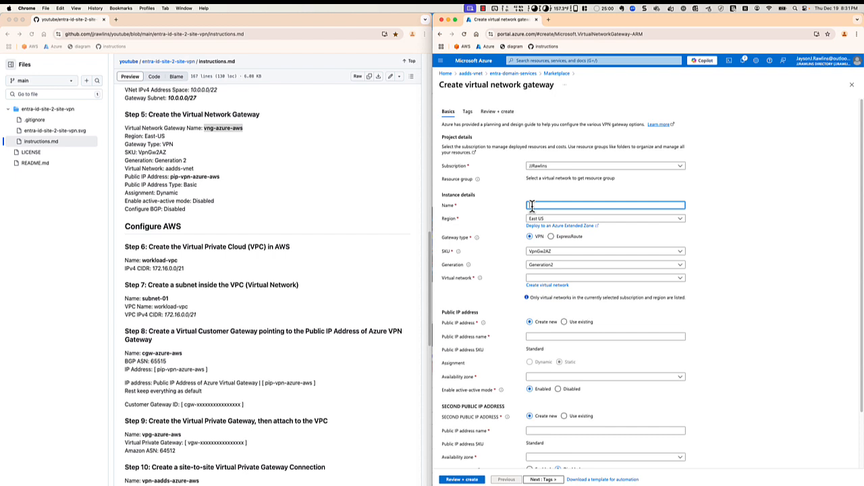
key(super+v)
click(493, 215)
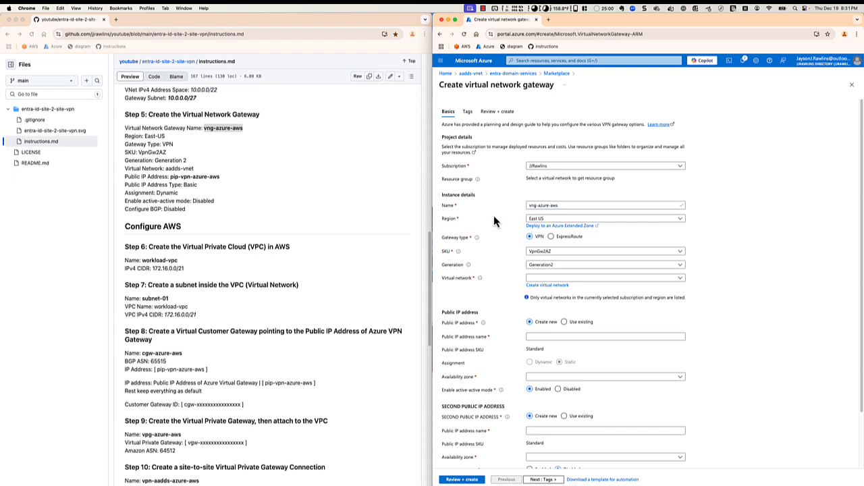
Select aadds-vnet as the gateway's virtual network and set the first public IP address's availability zone to 2.
click(537, 278)
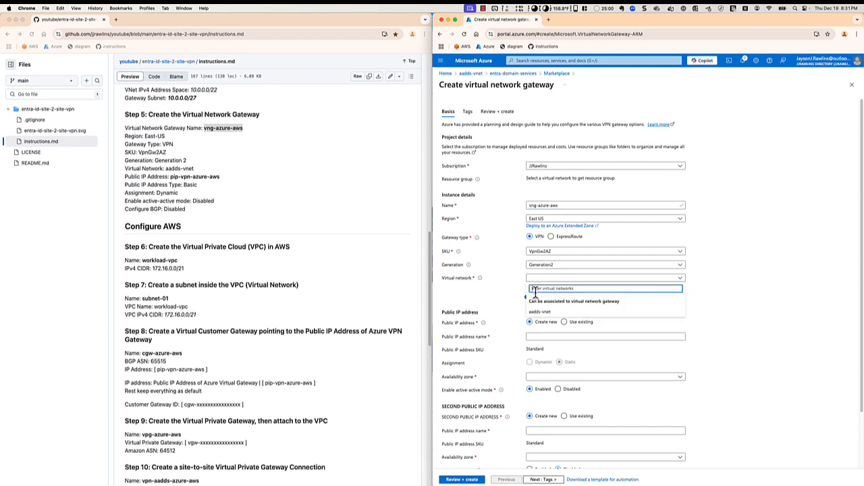
click(539, 312)
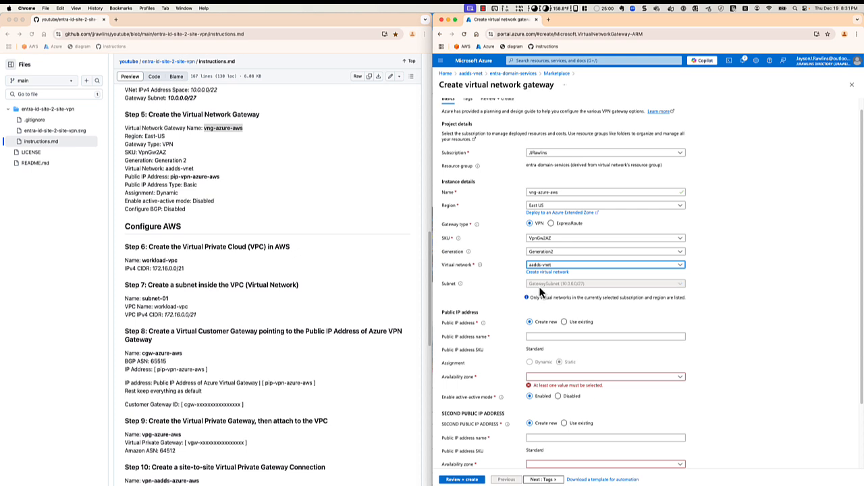
scroll(536, 335, down, 3)
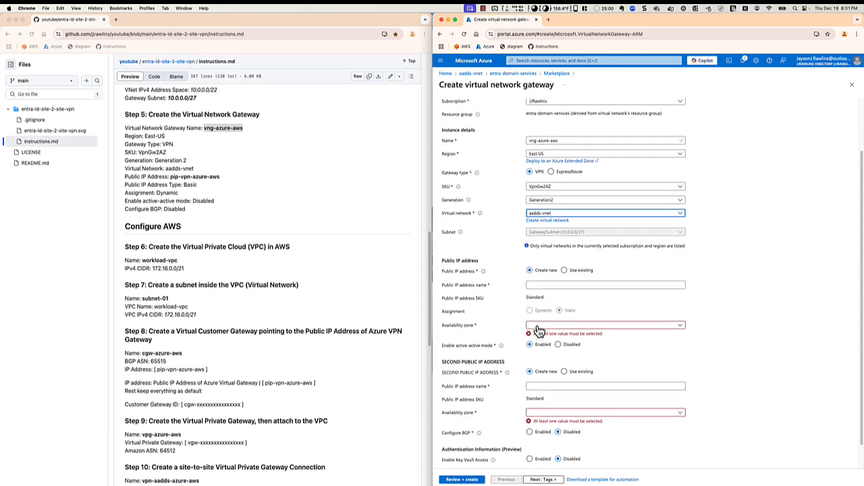
click(539, 327)
click(536, 356)
Name the gateway's first new public IP address pip-vpn-azure-aws, copied from the instructions.
click(536, 285)
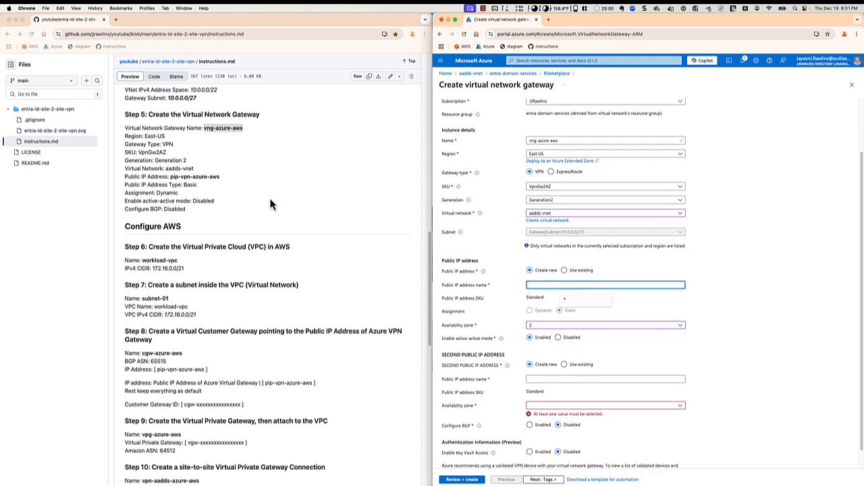
click(190, 181)
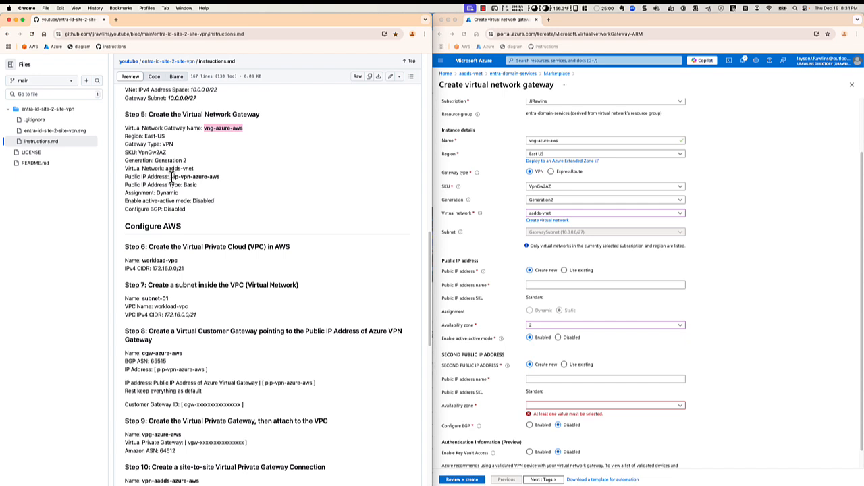
drag(171, 176, 207, 185)
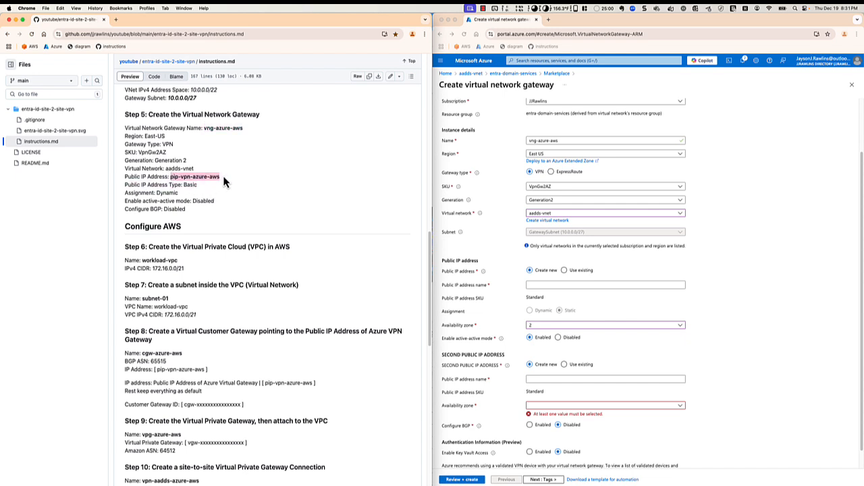
click(531, 285)
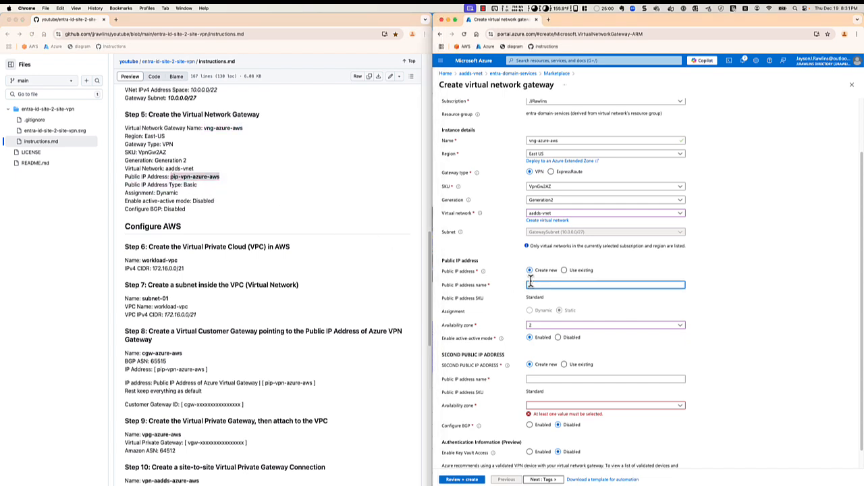
key(super+v)
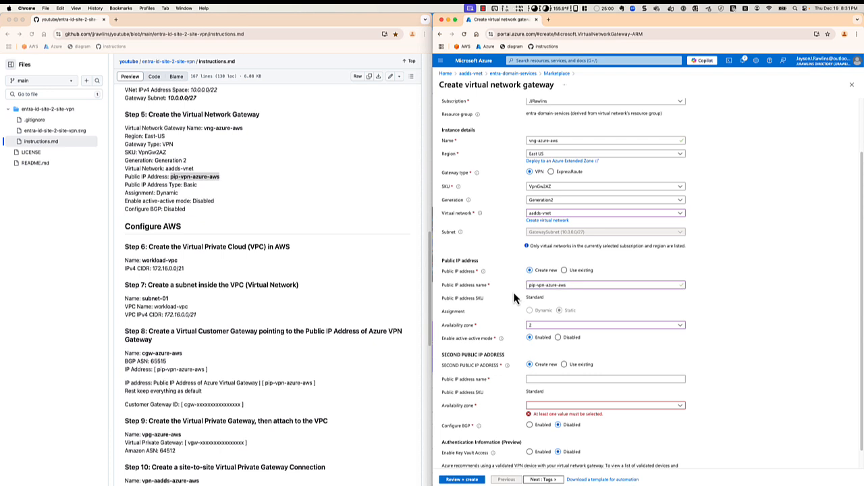
Disable active-active mode for the virtual network gateway, review the configuration and create it.
scroll(514, 320, down, 1)
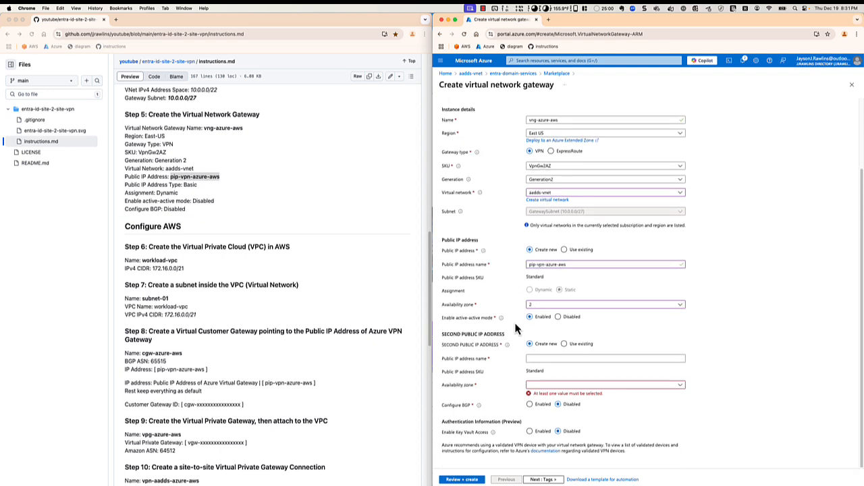
click(538, 385)
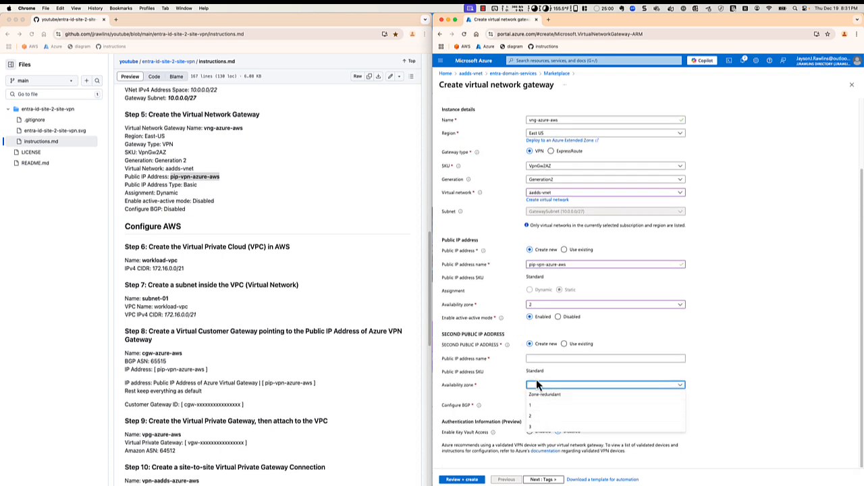
click(559, 318)
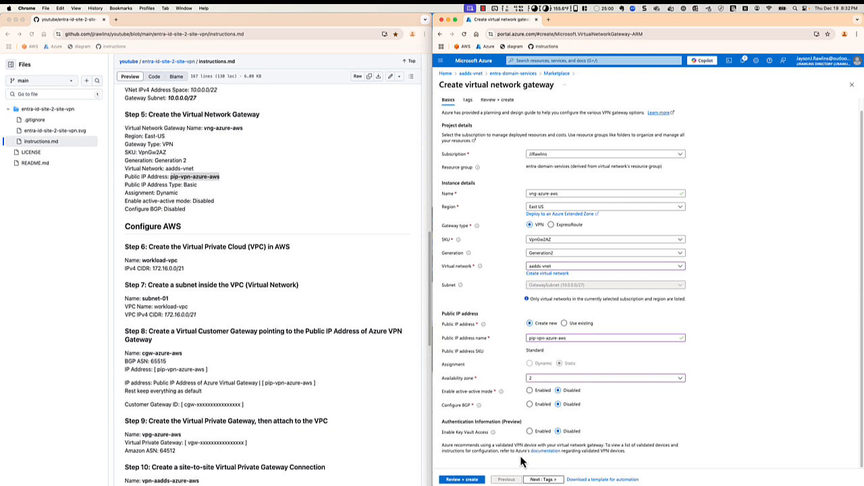
click(471, 481)
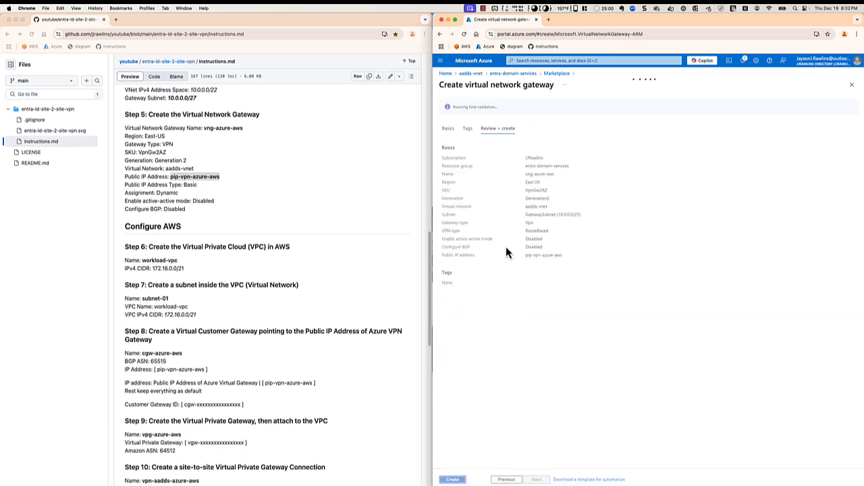
click(453, 480)
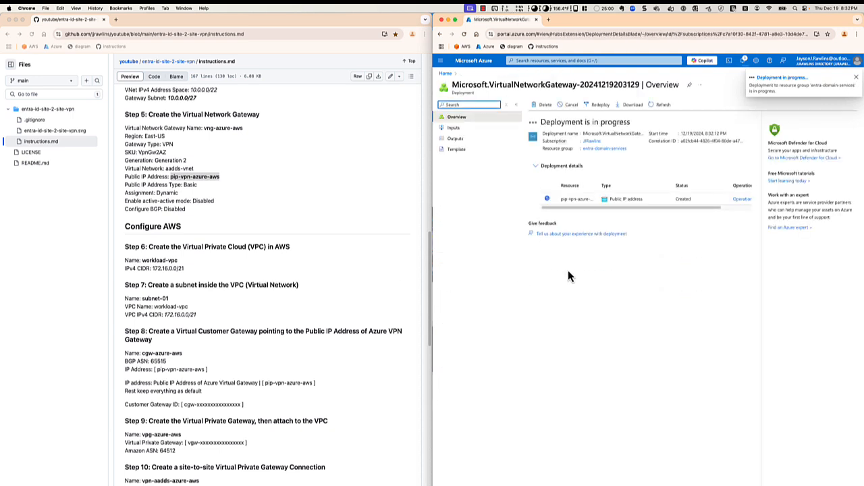
click(855, 82)
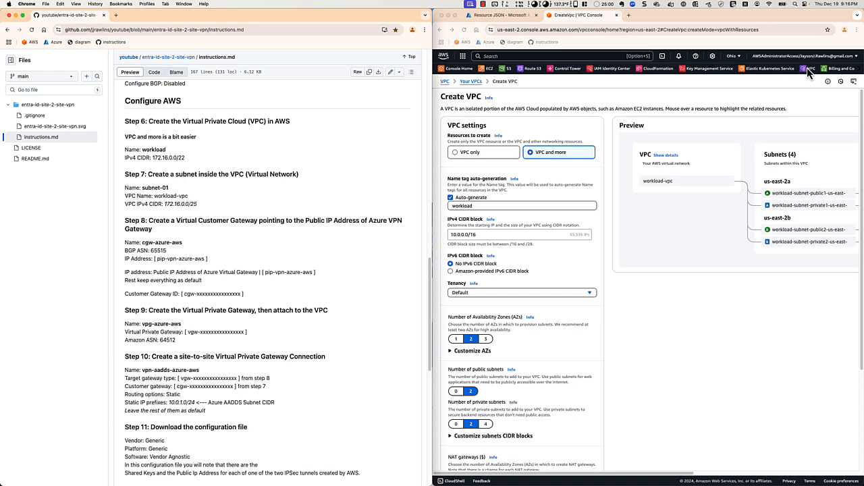
In the AWS VPC console, start creating a VPC with additional networking resources and set its auto-generated name tag to workload.
click(808, 68)
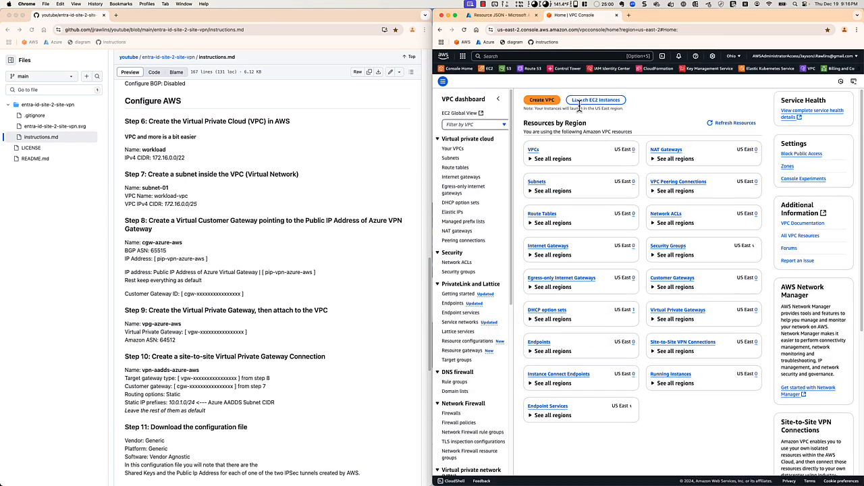
click(550, 102)
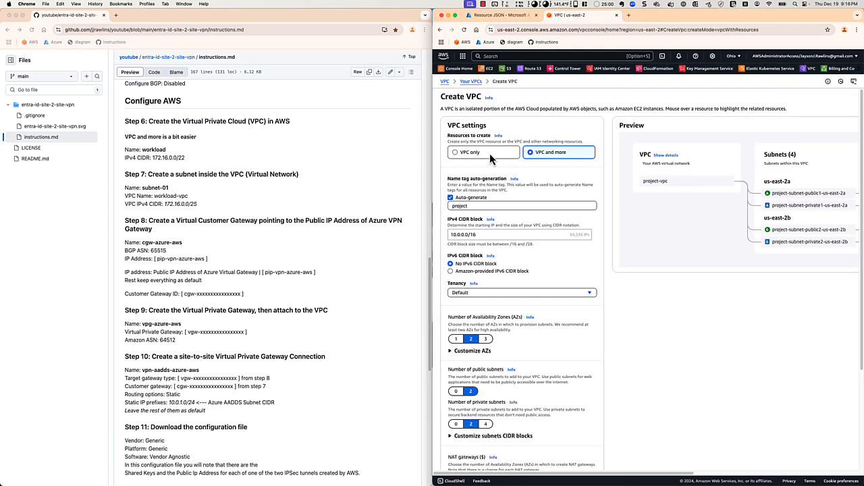
double_click(481, 206)
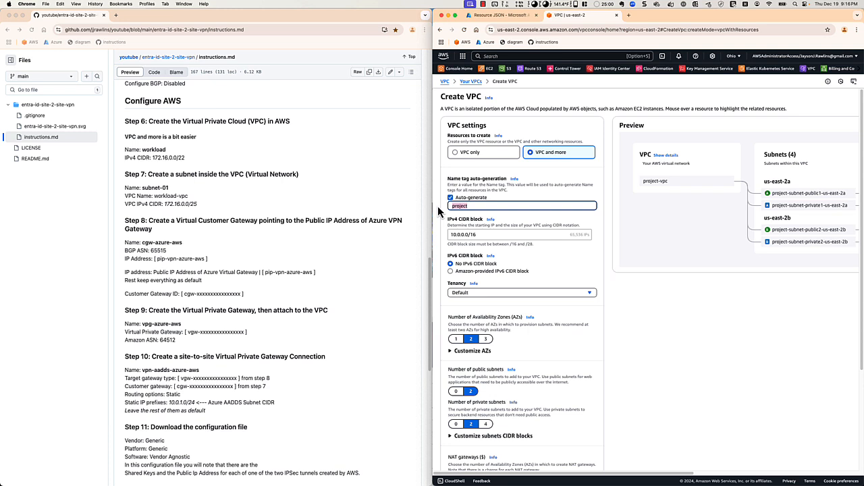
text(workload)
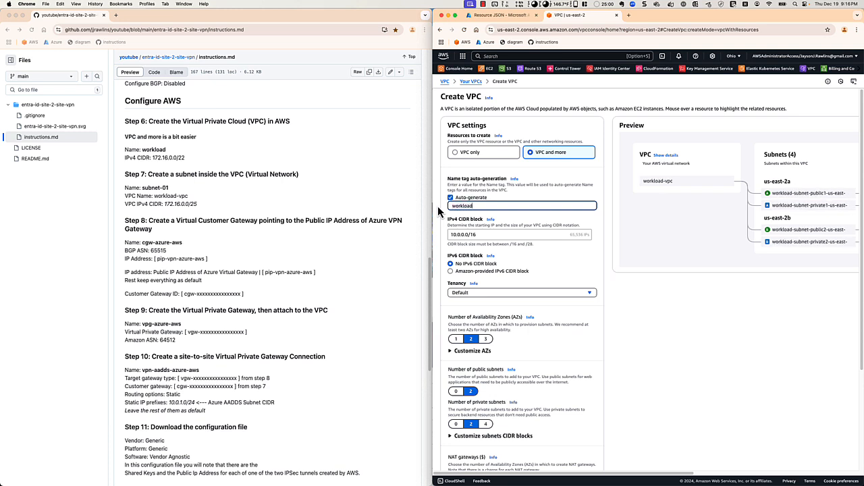
Set the VPC's IPv4 CIDR block to 172.16.0.0/22, copied from Step 6 of the instructions.
click(174, 168)
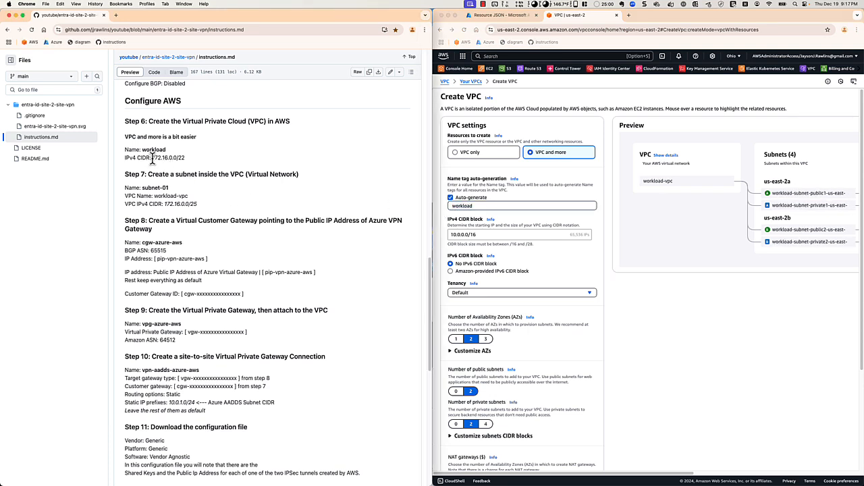
drag(153, 157, 191, 164)
key(super+c)
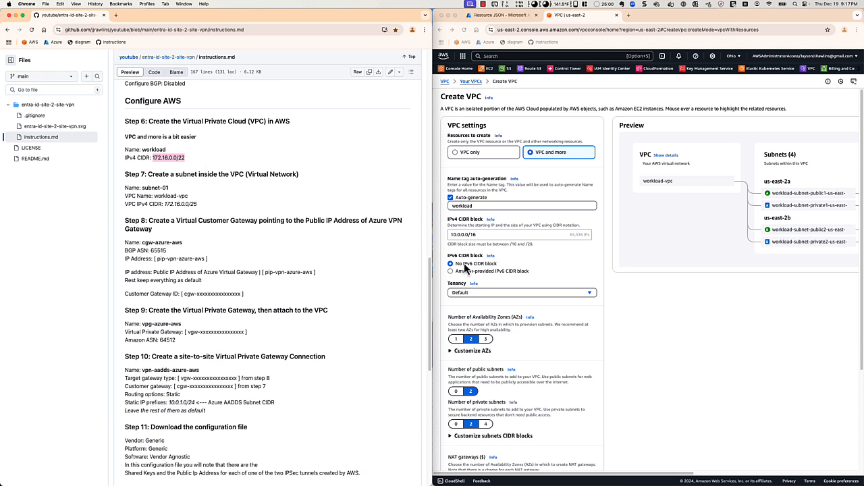
drag(486, 238, 440, 236)
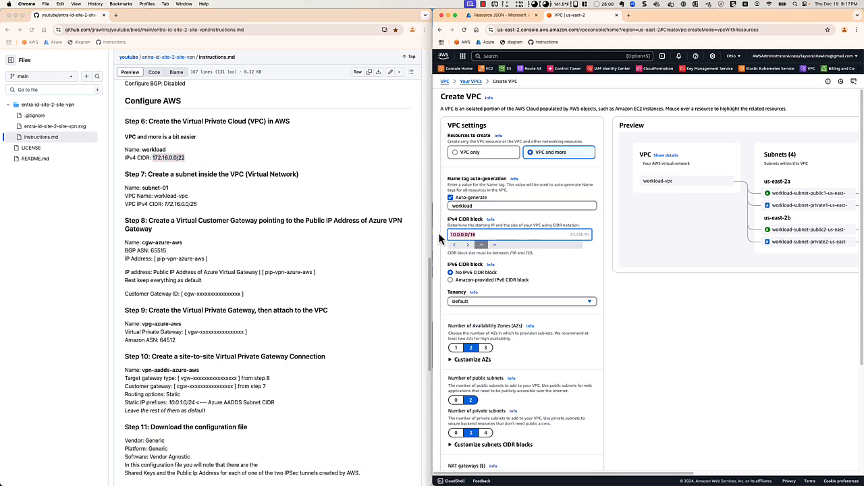
key(super+v)
click(532, 274)
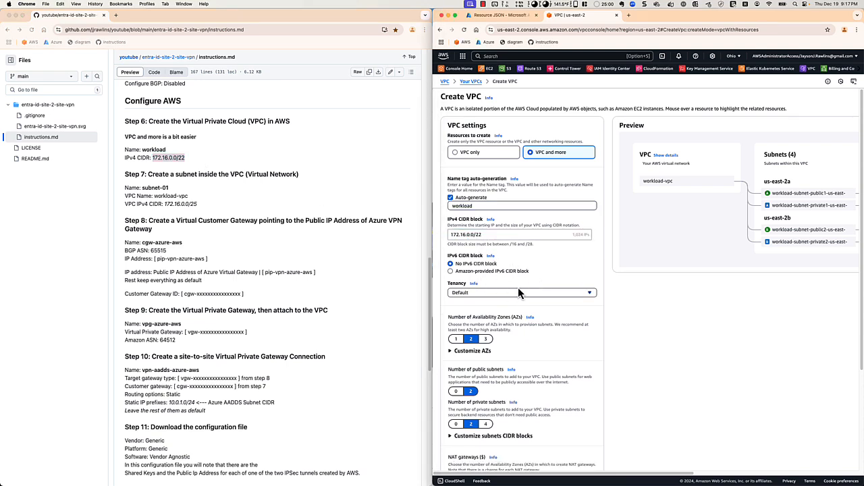
Limit the VPC to 1 Availability Zone and set the number of private subnets to 0.
scroll(517, 287, down, 2)
scroll(458, 281, down, 1)
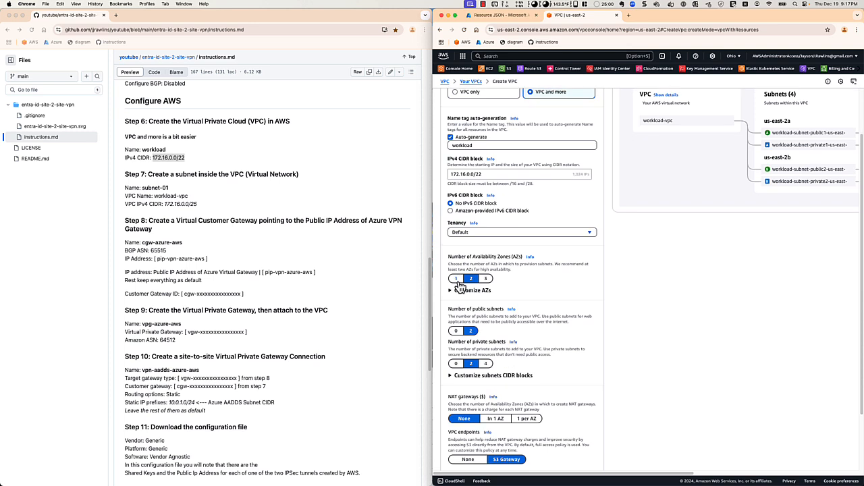
click(457, 283)
scroll(456, 270, down, 2)
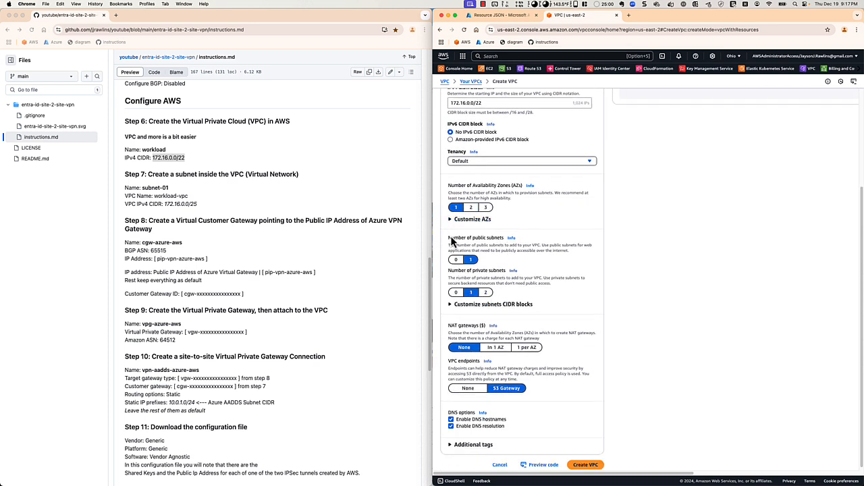
click(457, 292)
scroll(478, 302, down, 1)
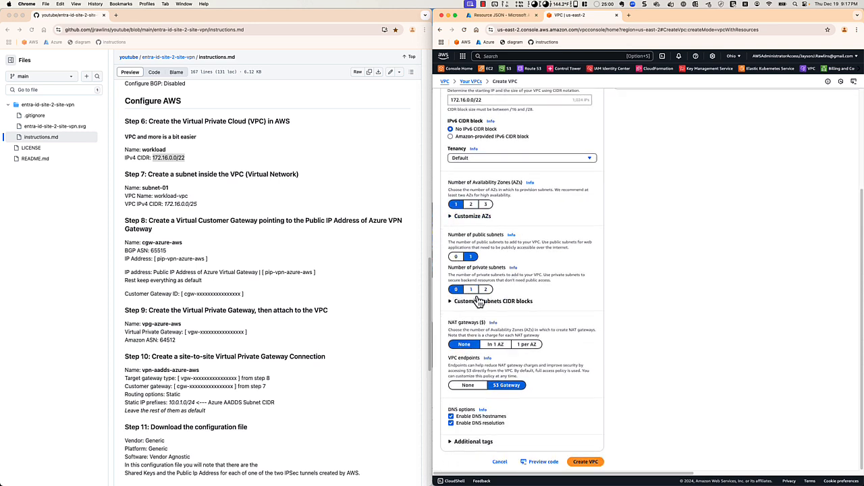
Customize the public subnet's CIDR block in us-east-2a to 172.16.0.0/25, copied from Step 7 of the instructions.
click(478, 302)
scroll(446, 302, down, 1)
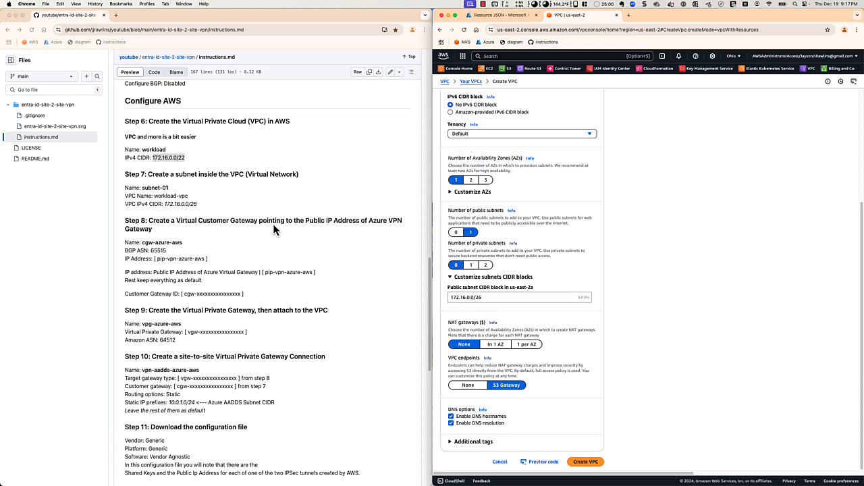
click(191, 206)
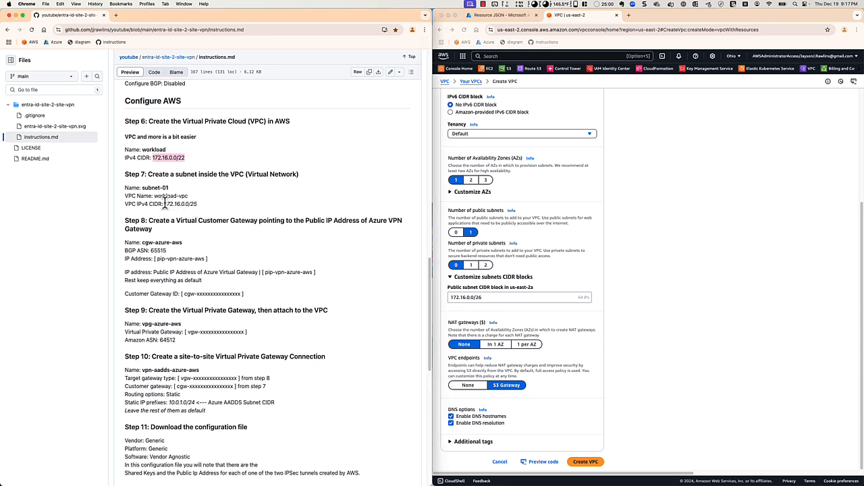
drag(164, 204, 197, 204)
key(super+c)
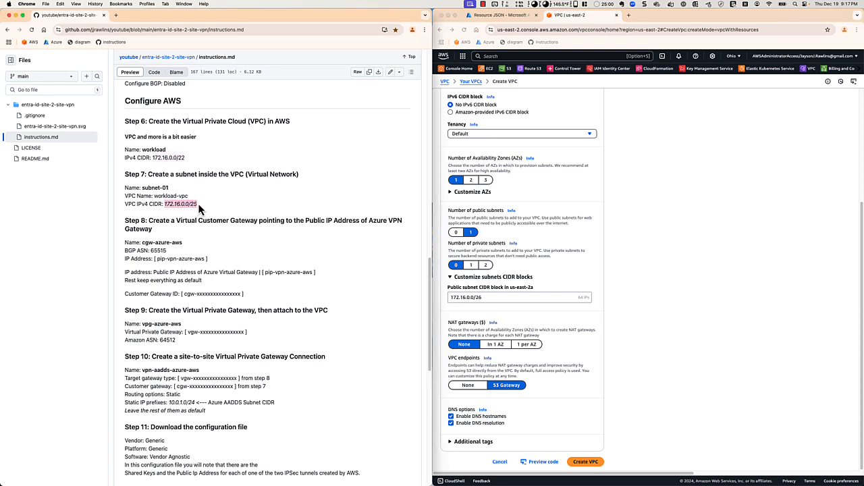
drag(493, 298, 439, 300)
key(super+v)
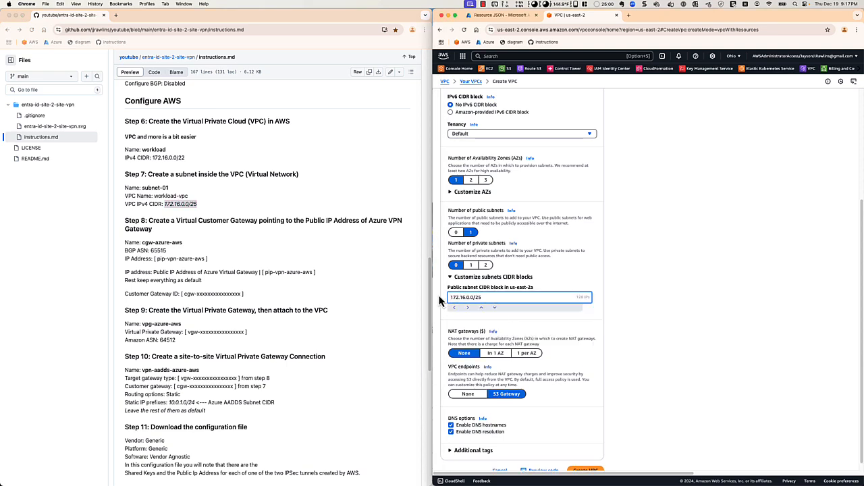
click(440, 295)
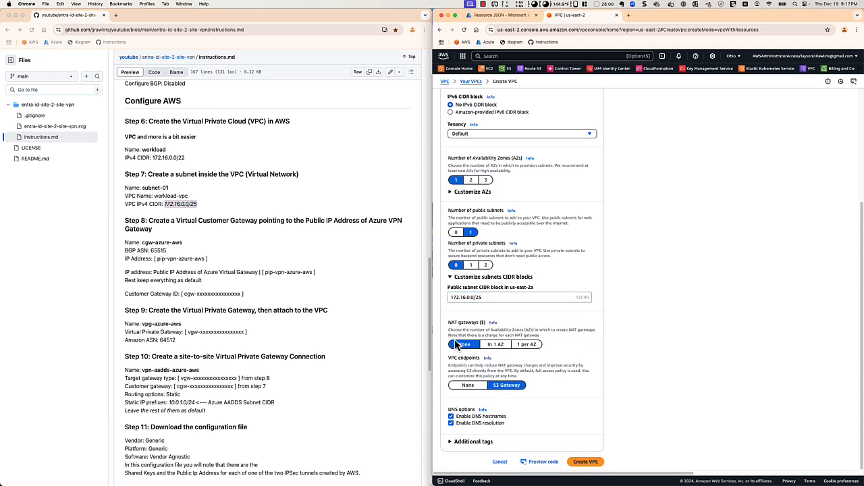
Set the VPC endpoints to None, create the VPC and open its details.
click(482, 385)
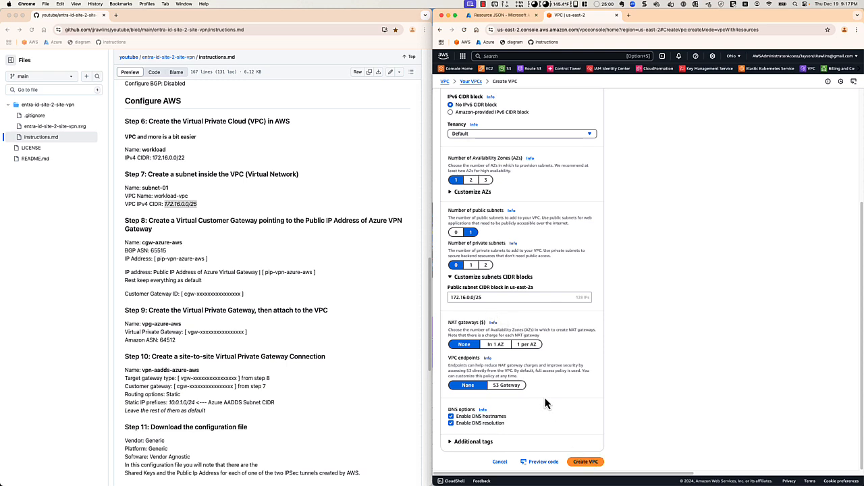
click(586, 462)
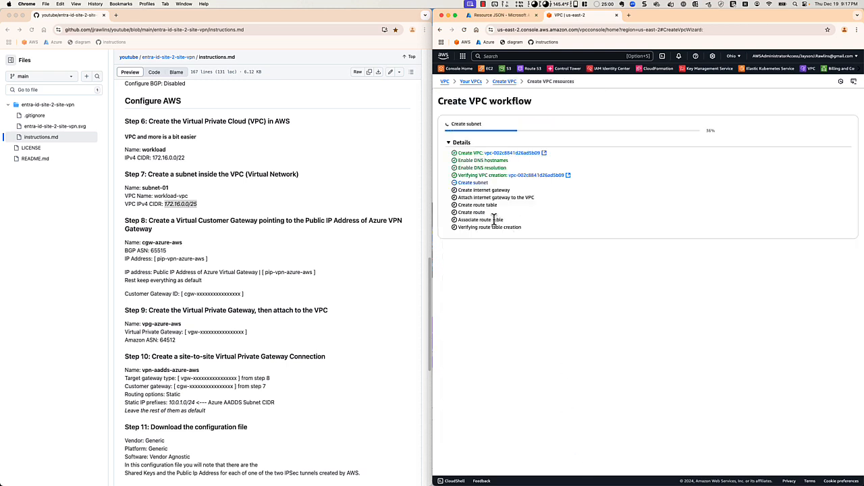
scroll(237, 256, down, 1)
scroll(233, 253, down, 3)
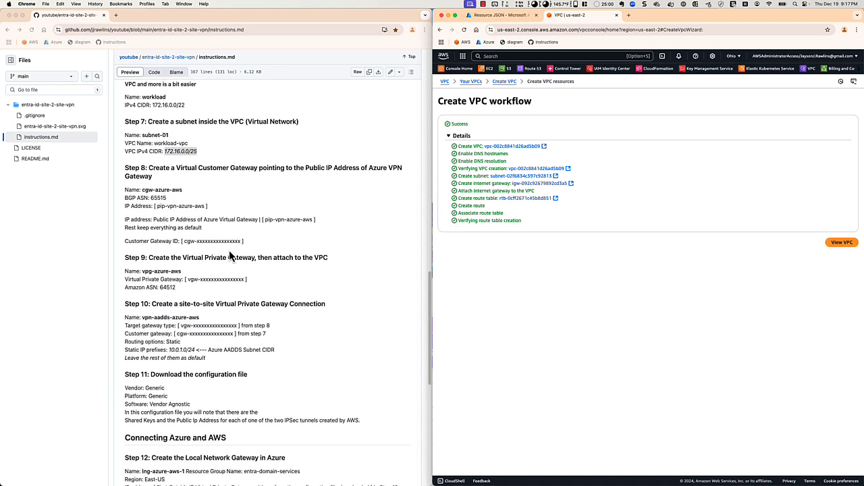
scroll(247, 210, down, 1)
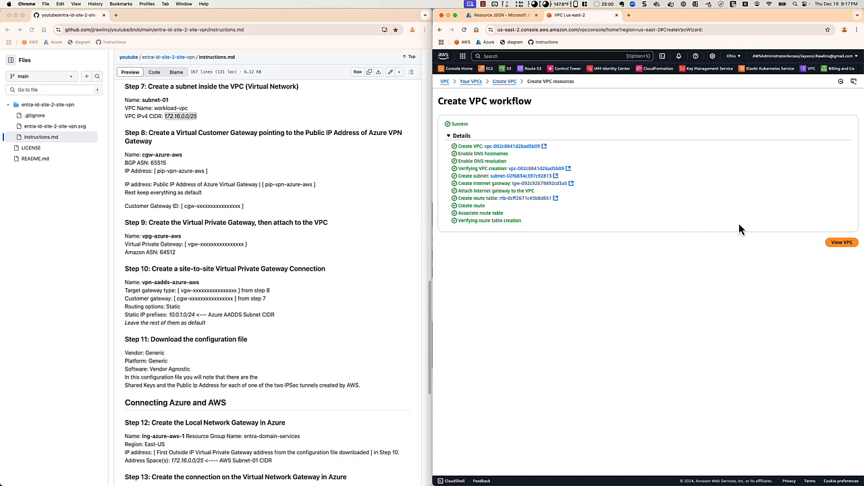
click(842, 242)
Start creating a VPN customer gateway and set its name tag to cgw-azure-aws, copied from Step 8 of the instructions.
scroll(472, 287, down, 5)
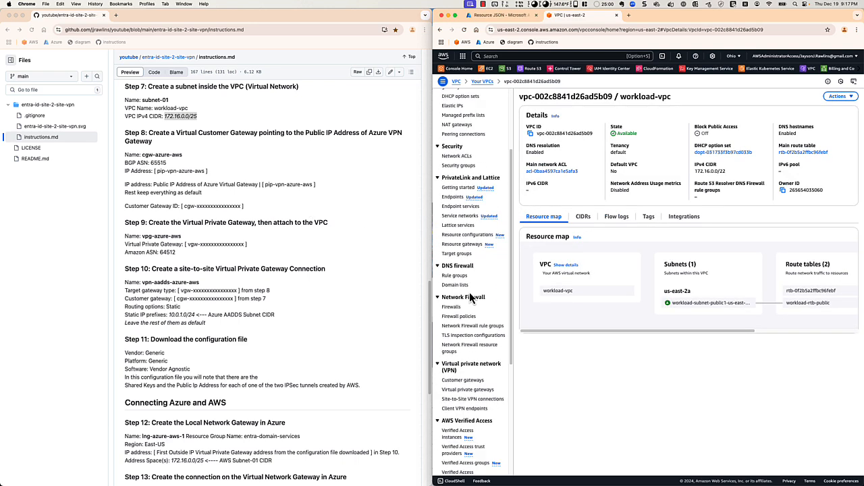
scroll(471, 297, down, 3)
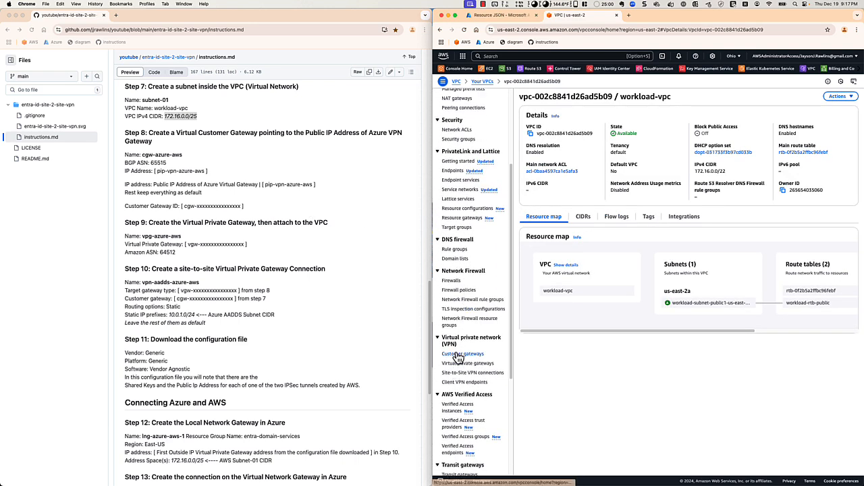
click(458, 357)
click(669, 153)
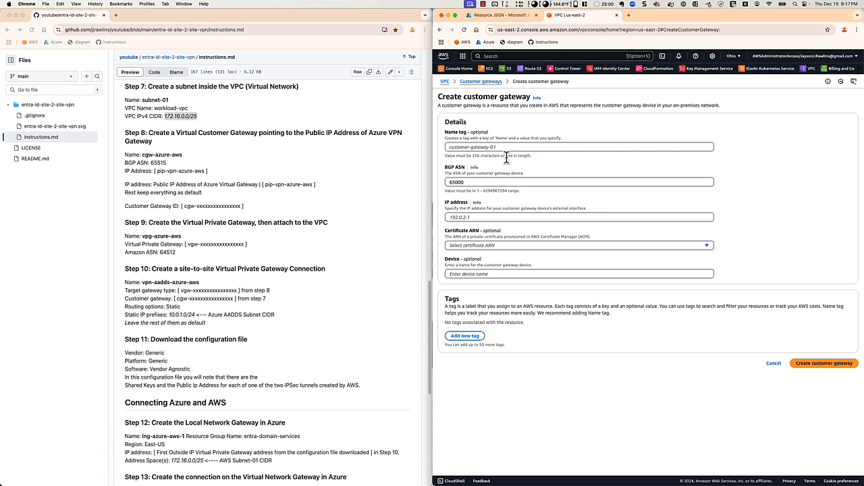
click(141, 155)
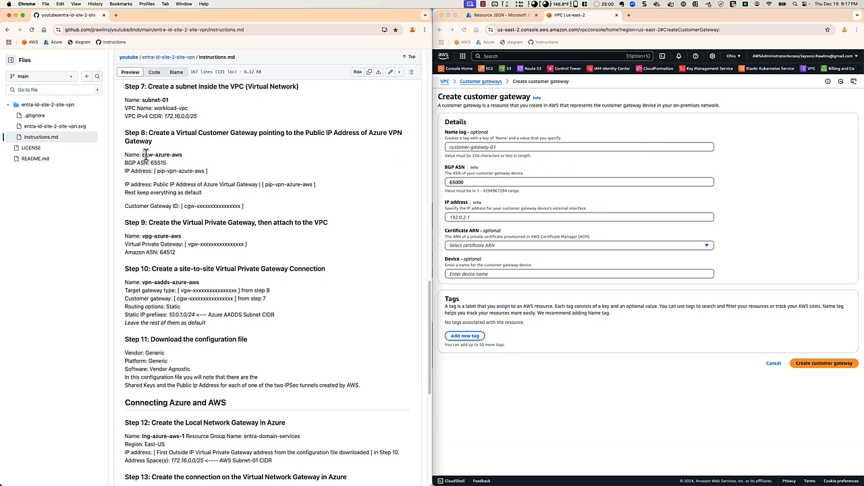
drag(144, 155, 183, 154)
key(super+c)
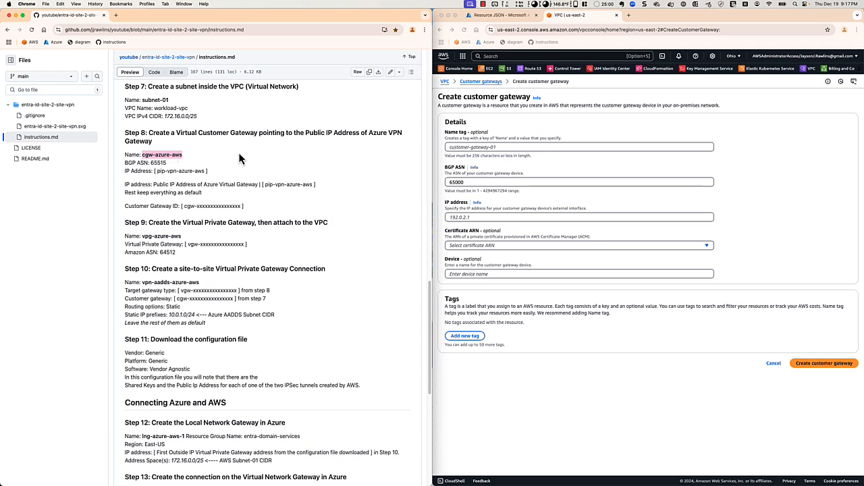
click(466, 146)
click(466, 146)
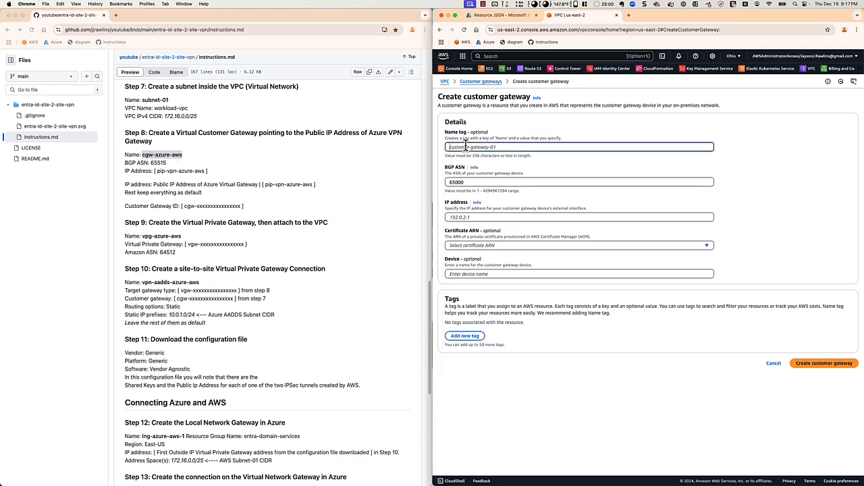
key(super+v)
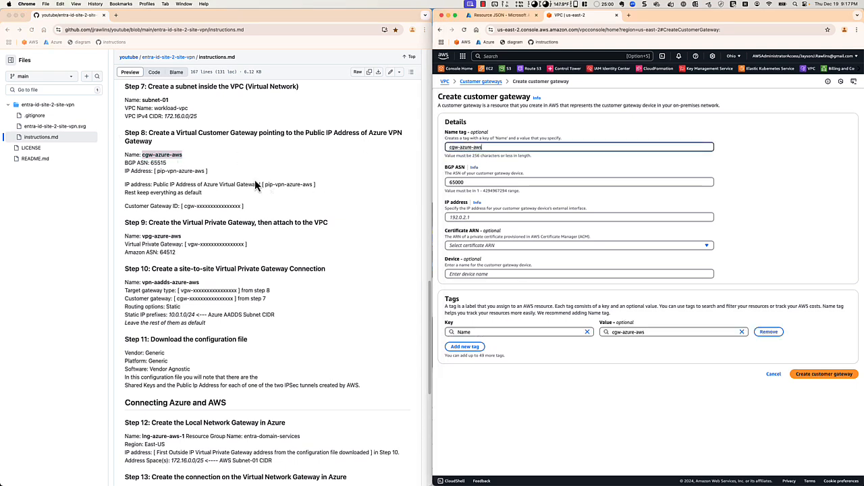
Compare the BGP ASN given in Step 8 of the instructions with the asn entry in the Azure vng-azure-aws gateway's resource JSON.
click(166, 170)
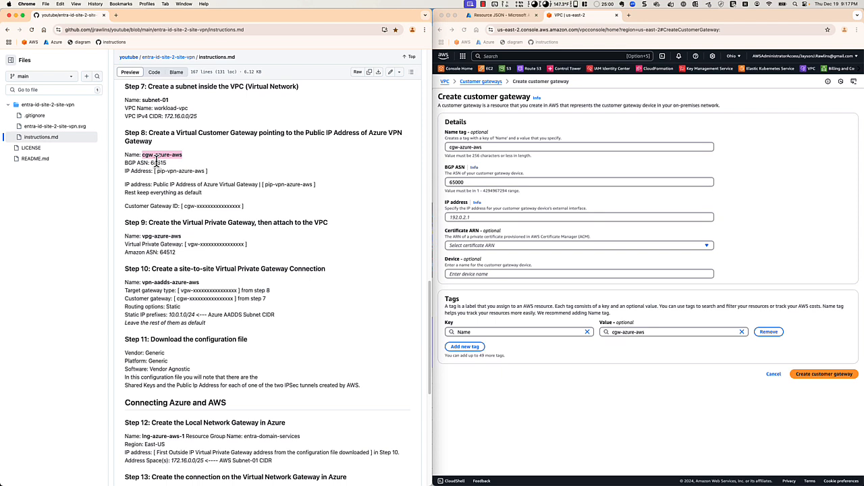
double_click(156, 163)
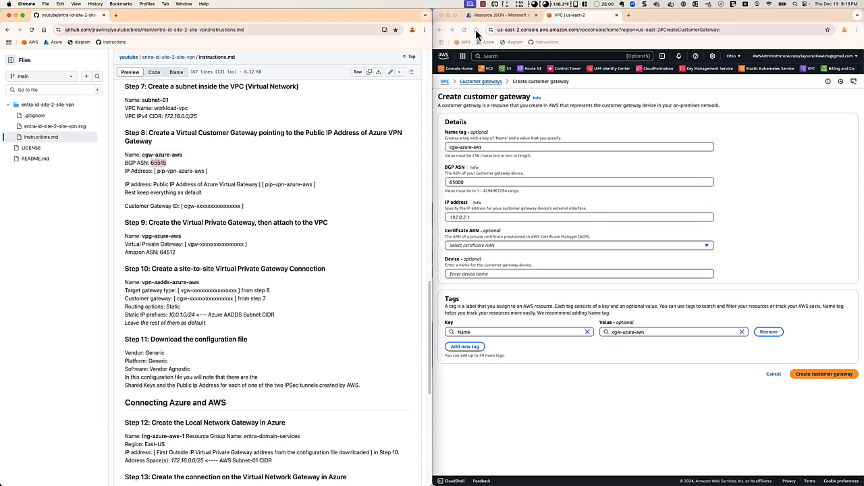
click(493, 16)
scroll(672, 257, up, 6)
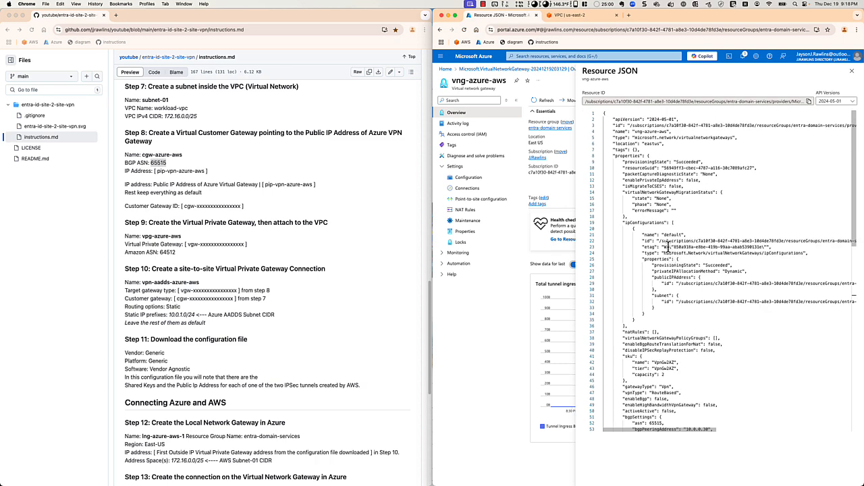
scroll(669, 224, down, 2)
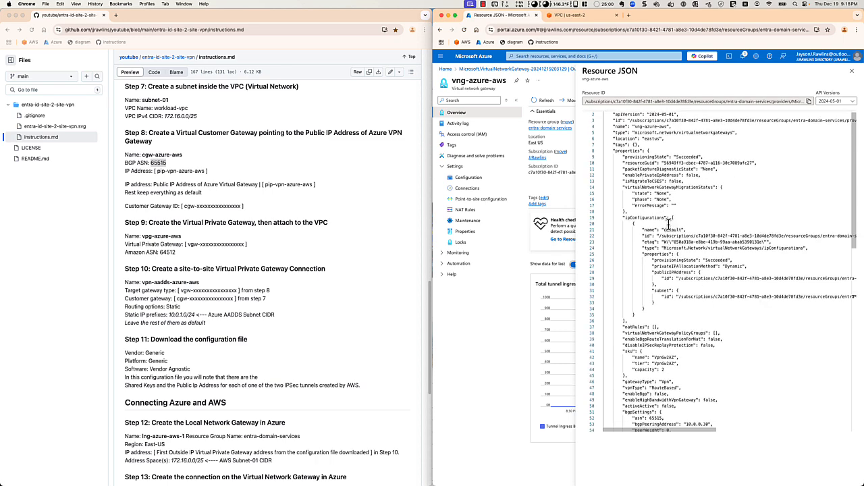
scroll(666, 219, down, 3)
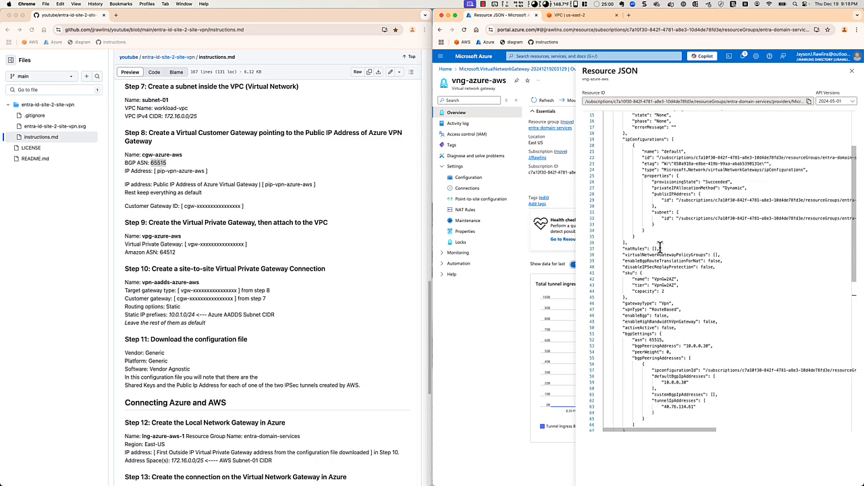
double_click(654, 340)
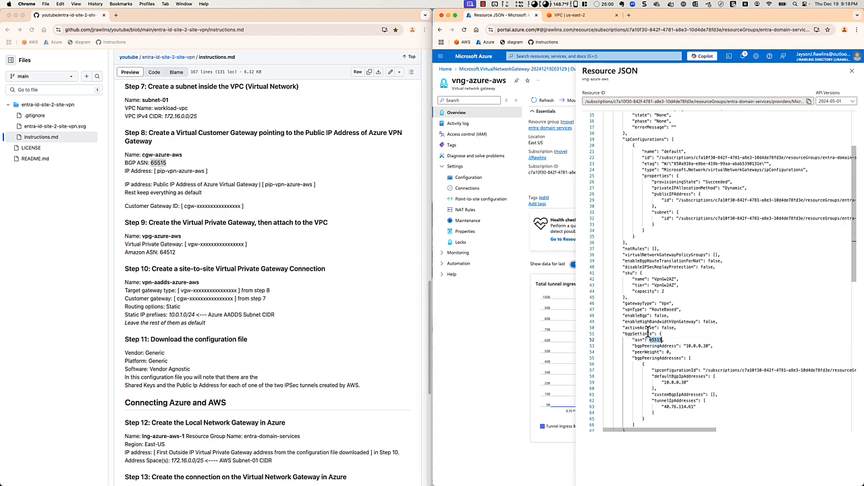
double_click(158, 162)
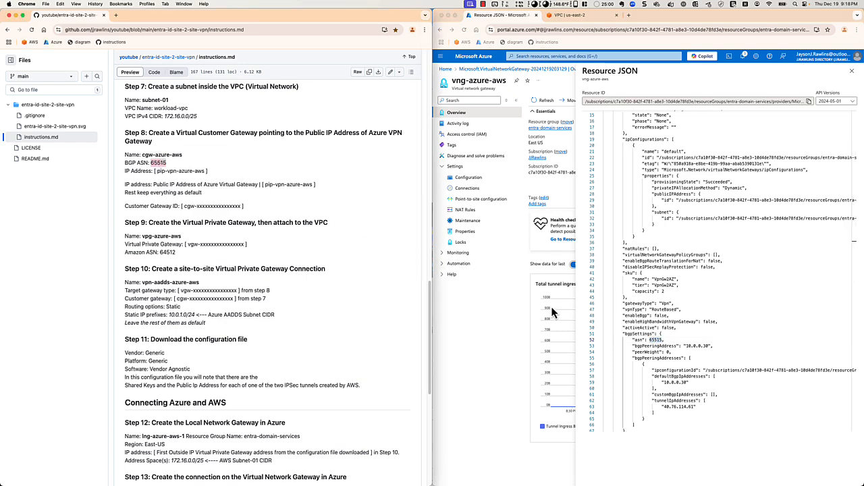
Set the AWS customer gateway's BGP ASN to 65515, copied from the asn entry in the Azure gateway's resource JSON.
click(560, 15)
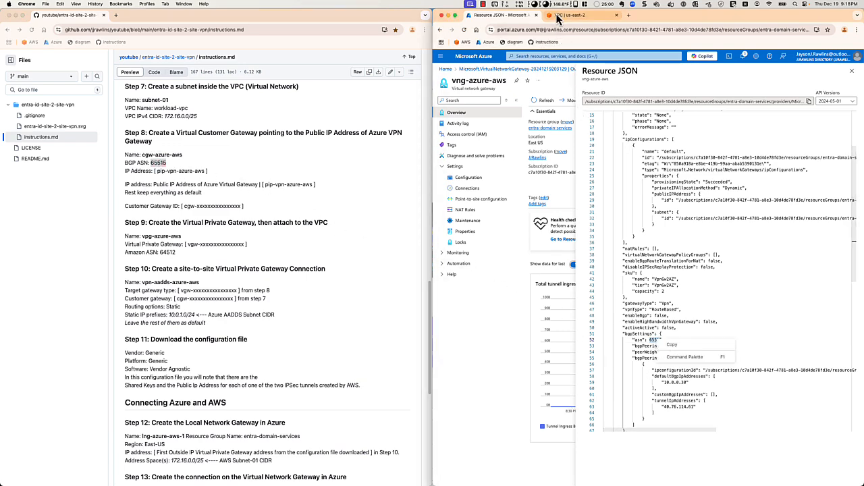
double_click(468, 182)
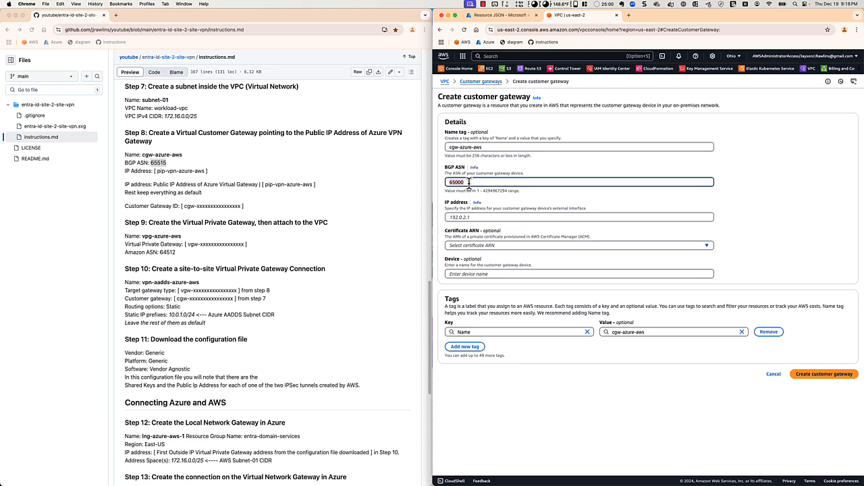
text(cgw-azure-aws)
drag(482, 181, 435, 187)
key(BackSpace)
click(503, 15)
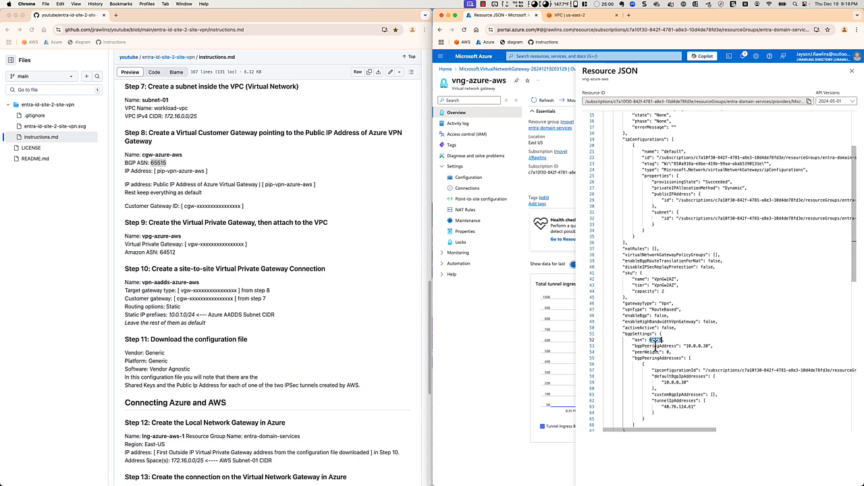
double_click(653, 340)
right_click(655, 345)
click(667, 348)
click(552, 16)
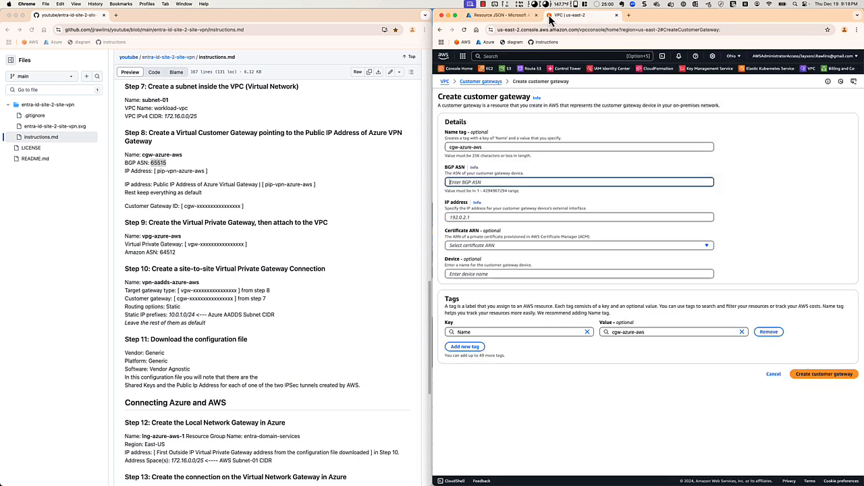
key(super+v)
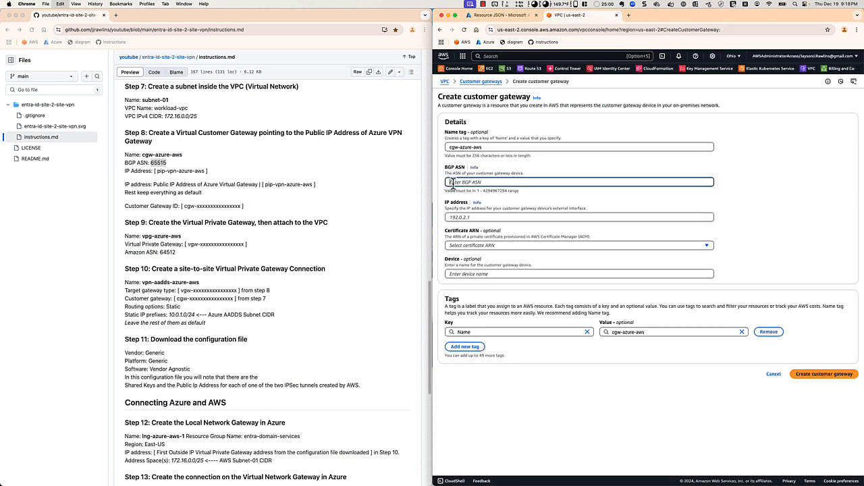
Copy the public IP address from the Azure gateway vng-azure-aws overview and check it against the tunnel IP address in its resource JSON.
click(460, 218)
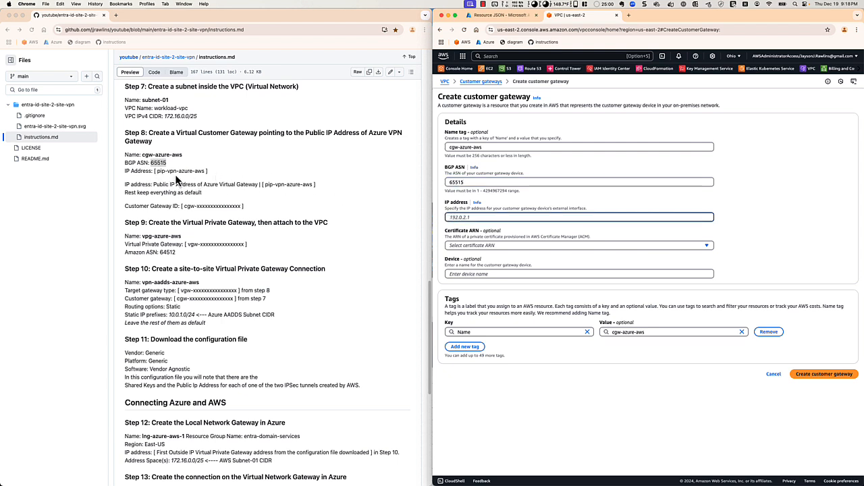
click(503, 15)
scroll(668, 243, down, 5)
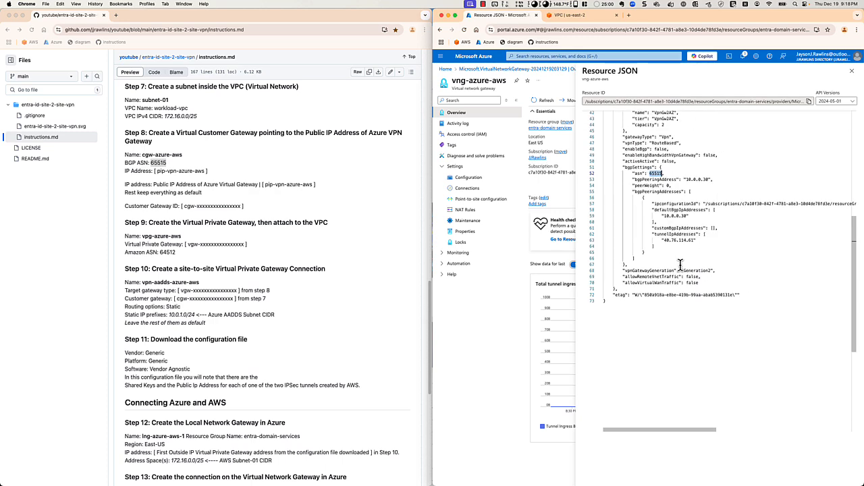
click(669, 241)
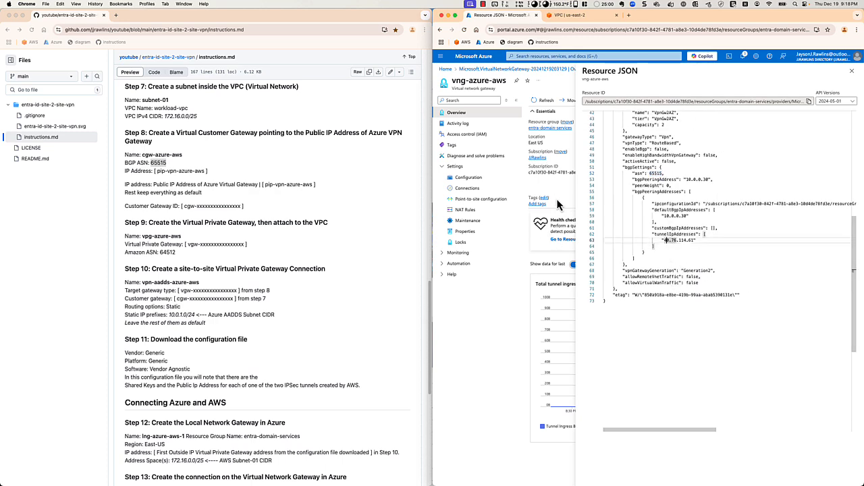
click(852, 71)
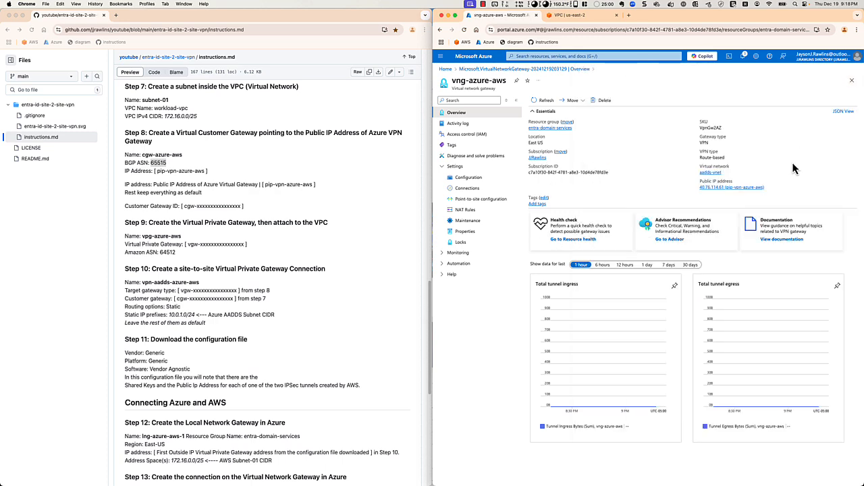
click(769, 188)
click(840, 112)
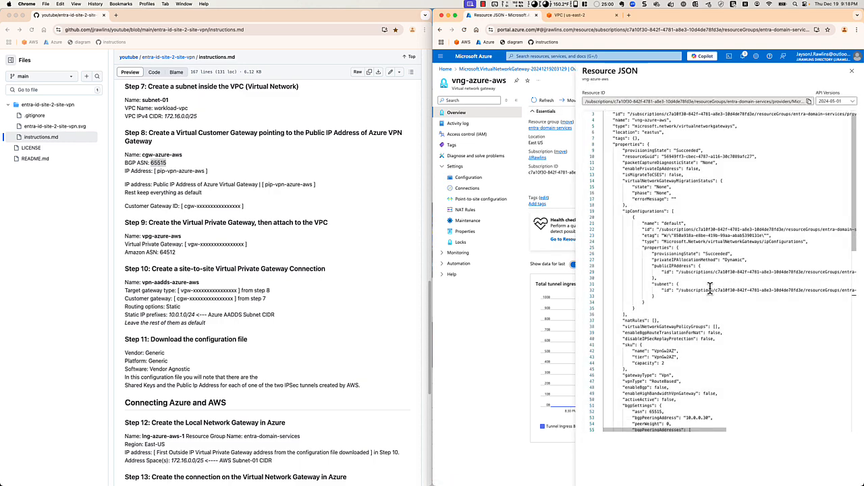
scroll(669, 284, down, 10)
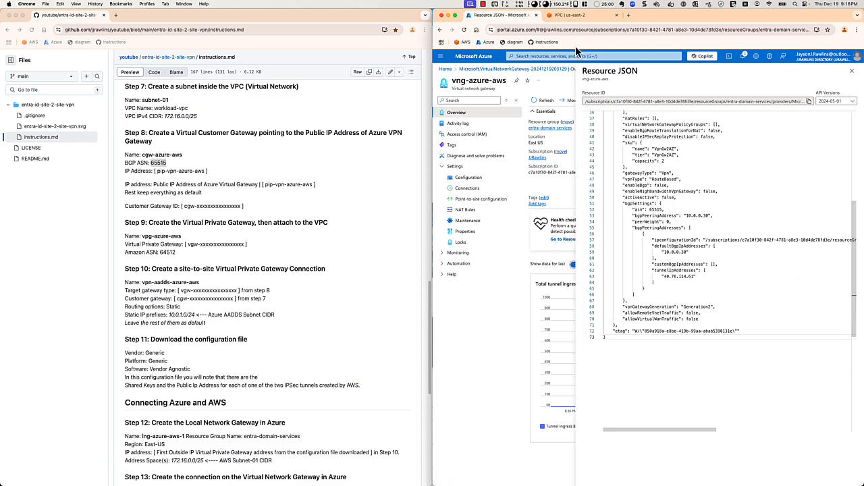
Set the AWS customer gateway's IP address to 40.76.114.61 without the pip-vpn-azure-aws suffix, and create the gateway.
click(569, 20)
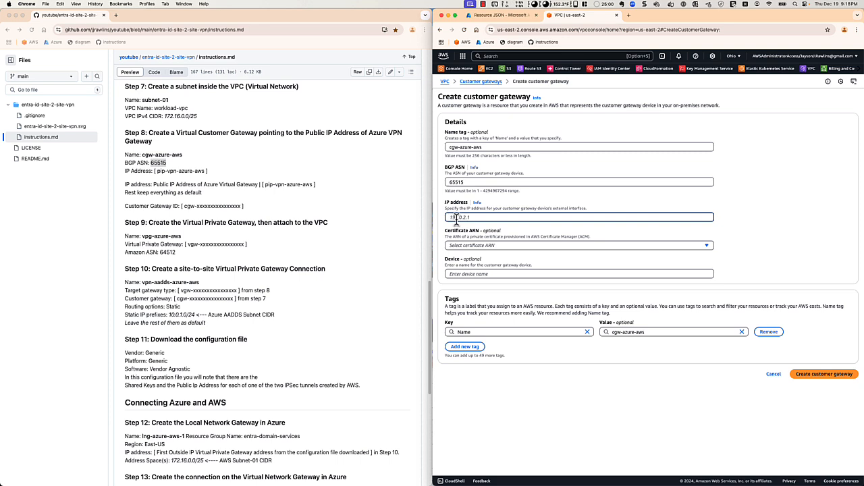
key(super+v)
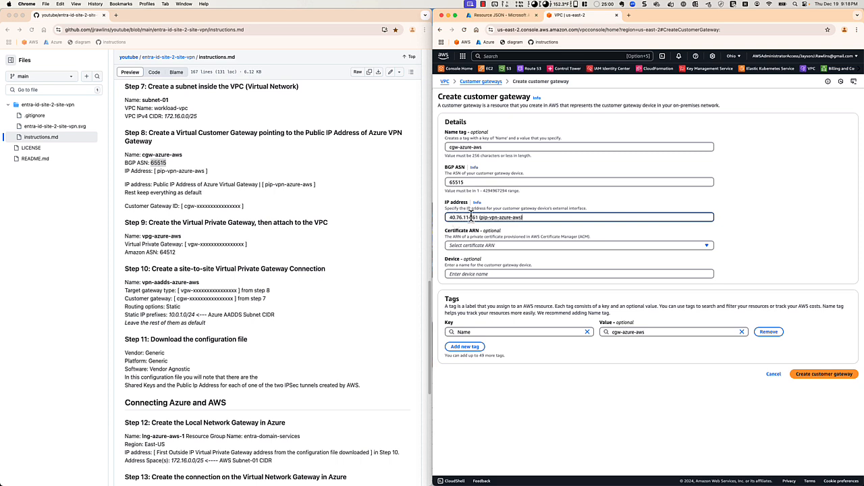
drag(479, 216, 542, 218)
key(BackSpace)
click(813, 380)
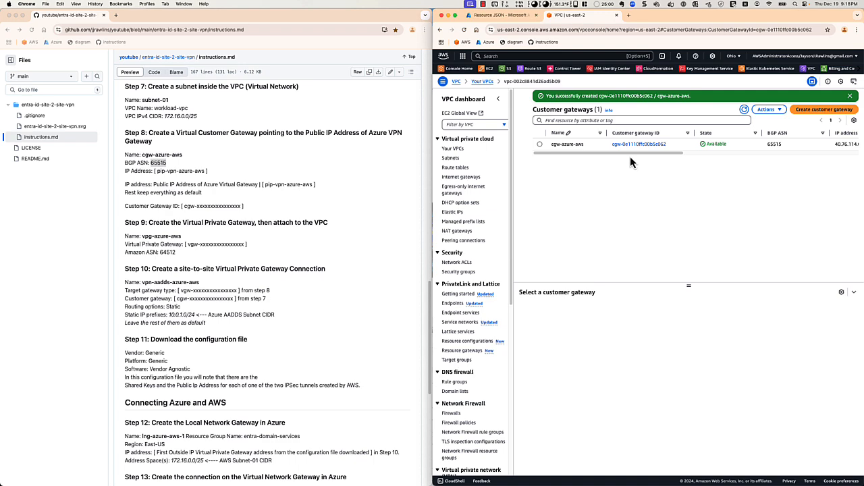
Create an AWS virtual private gateway with the name tag vpg-azure-aws, copied from Step 9 of the instructions.
scroll(244, 228, down, 5)
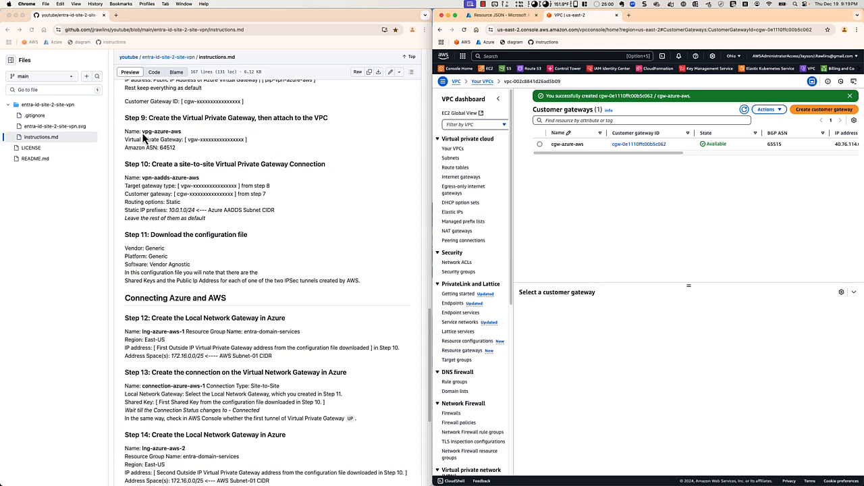
click(142, 131)
drag(142, 131, 172, 131)
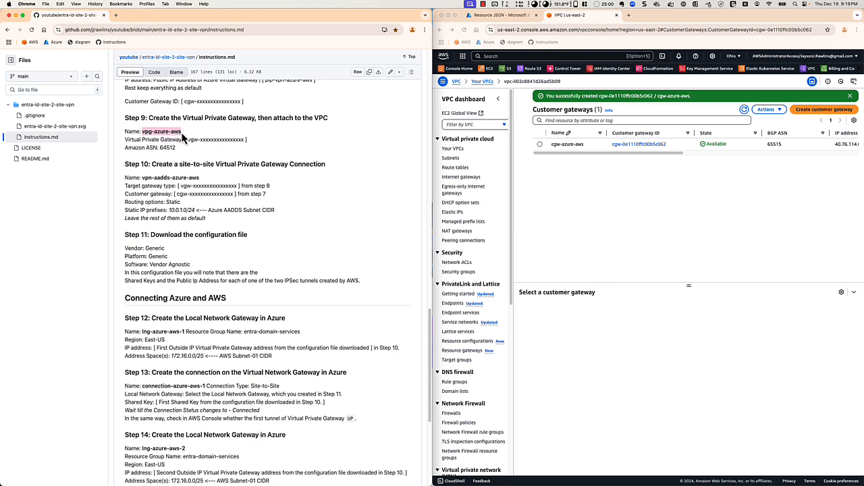
click(542, 172)
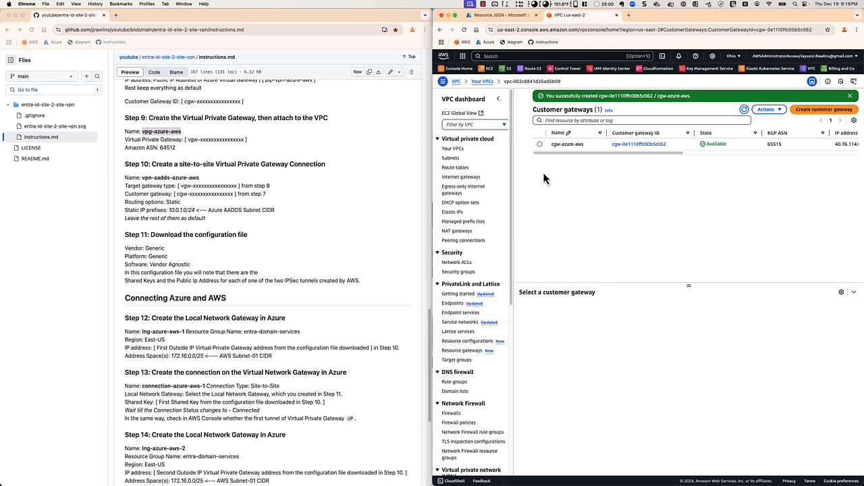
scroll(489, 284, down, 2)
scroll(489, 283, down, 5)
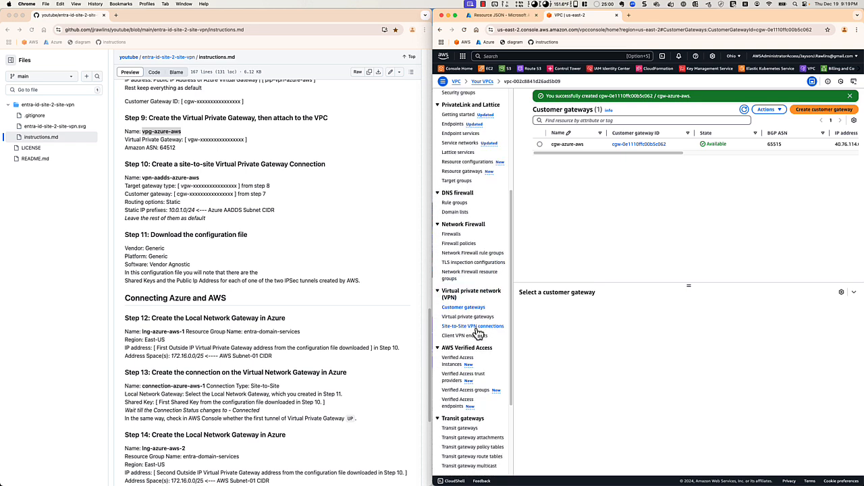
click(469, 316)
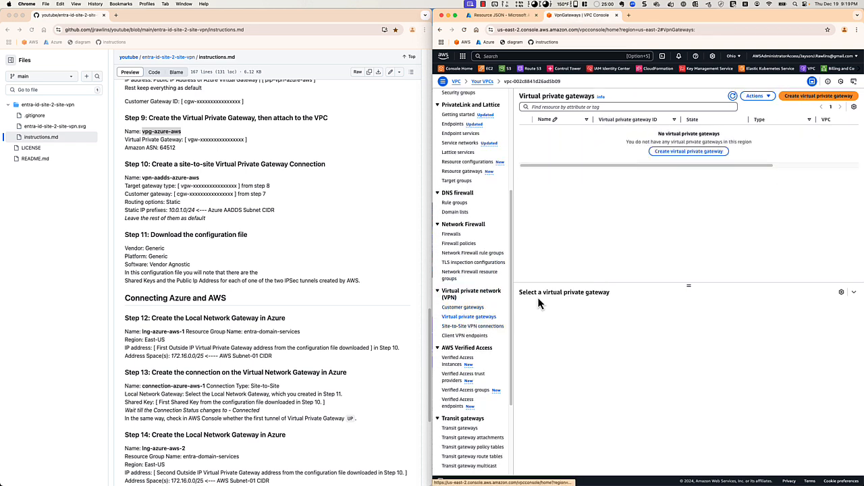
click(688, 152)
click(466, 148)
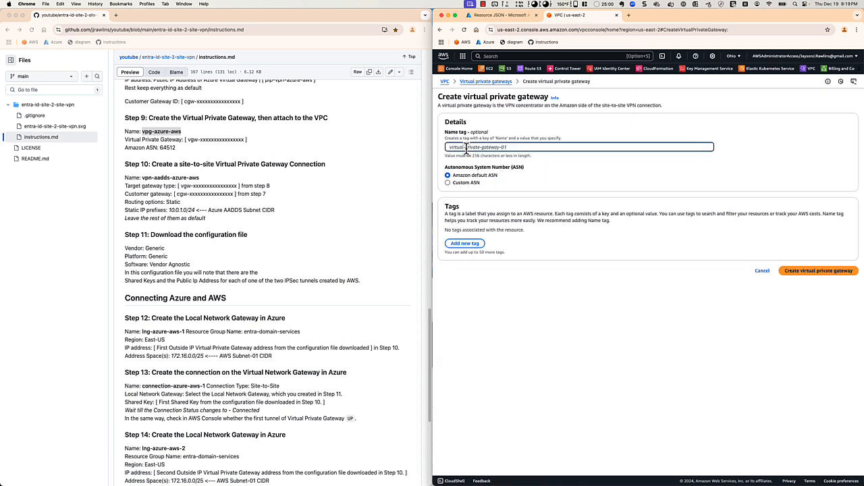
key(cmd+v)
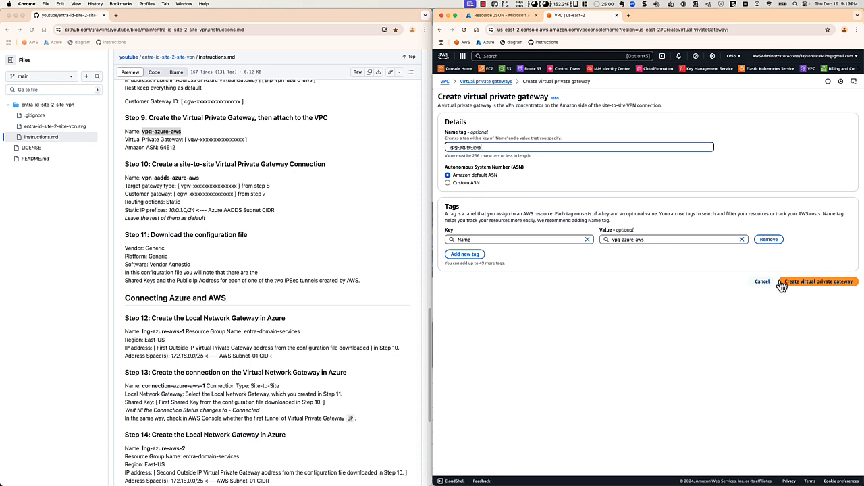
click(807, 283)
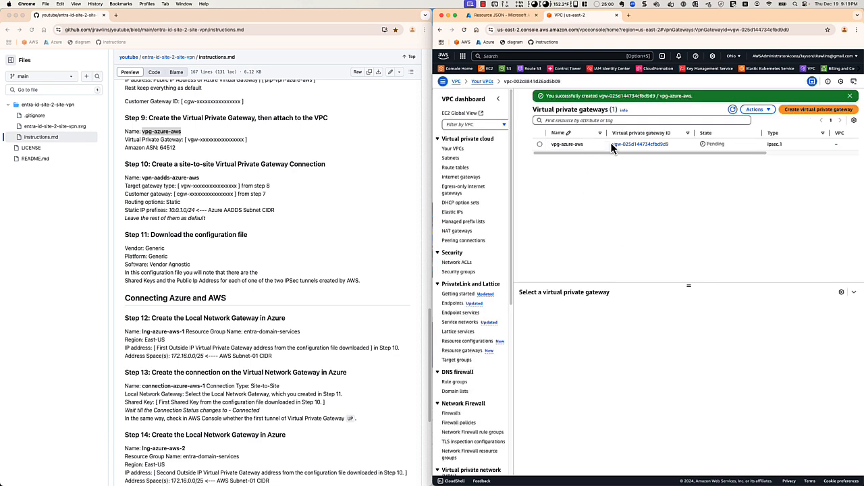
Refresh the list of virtual private gateways repeatedly to check the state of vpg-azure-aws.
click(733, 111)
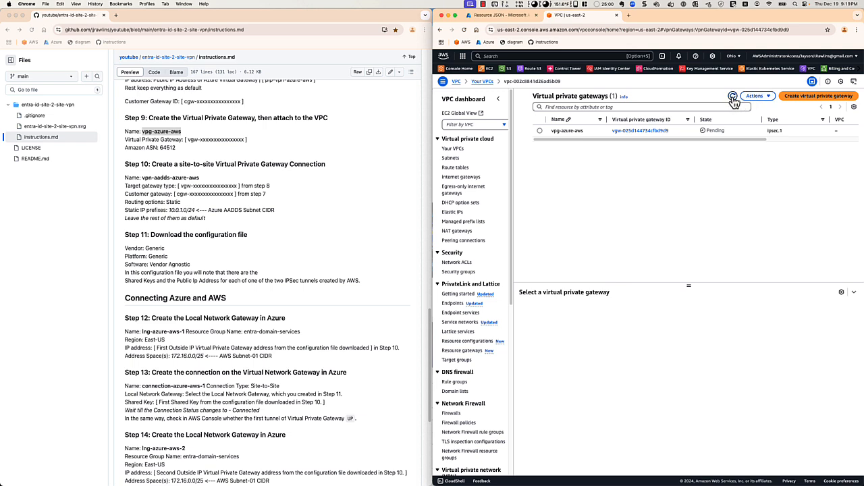
click(733, 99)
click(733, 98)
click(734, 99)
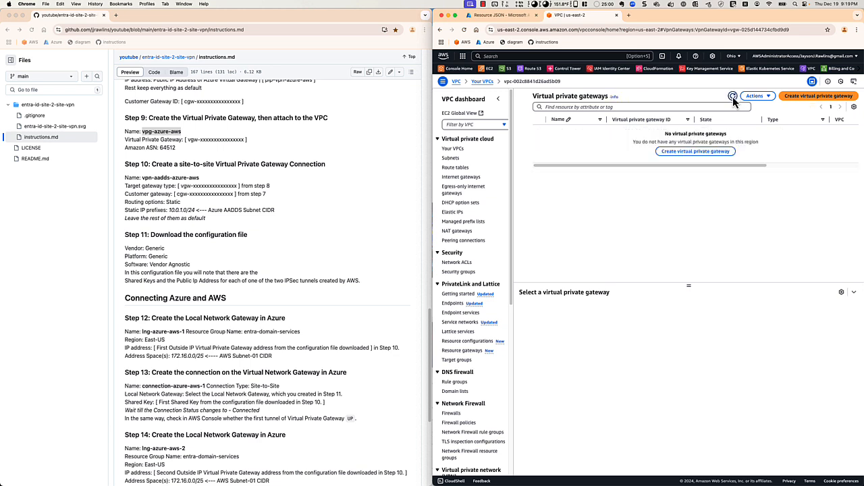
click(734, 99)
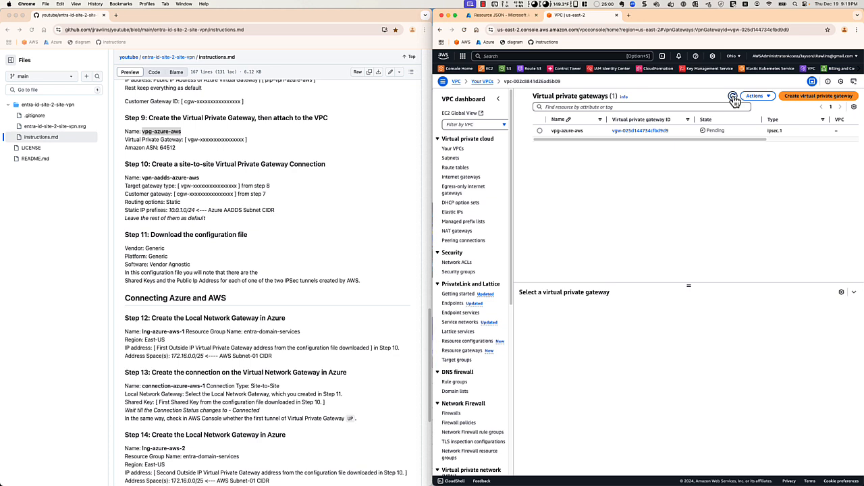
click(733, 99)
click(733, 99)
click(733, 99)
Attach the virtual private gateway vpg-azure-aws to workload-vpc.
click(588, 131)
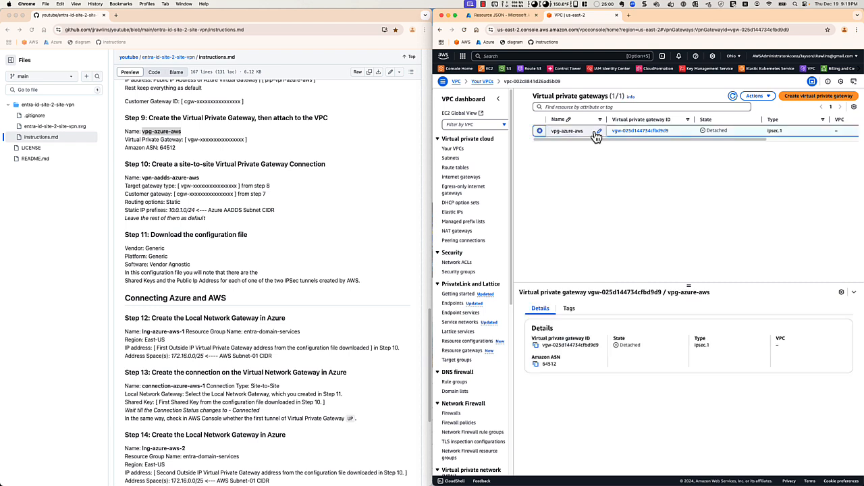
click(756, 97)
click(762, 107)
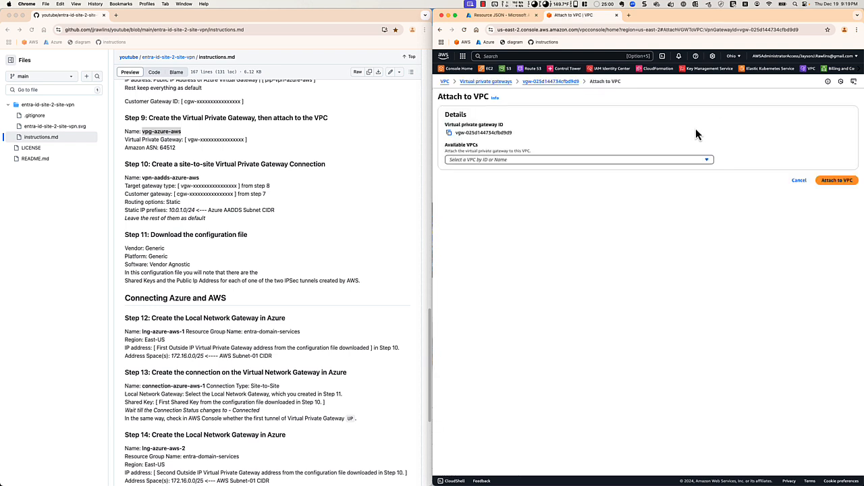
click(563, 160)
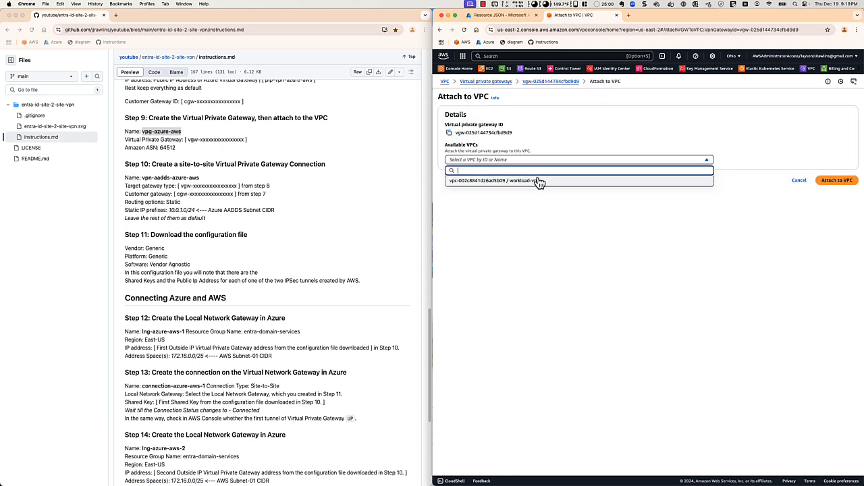
click(835, 182)
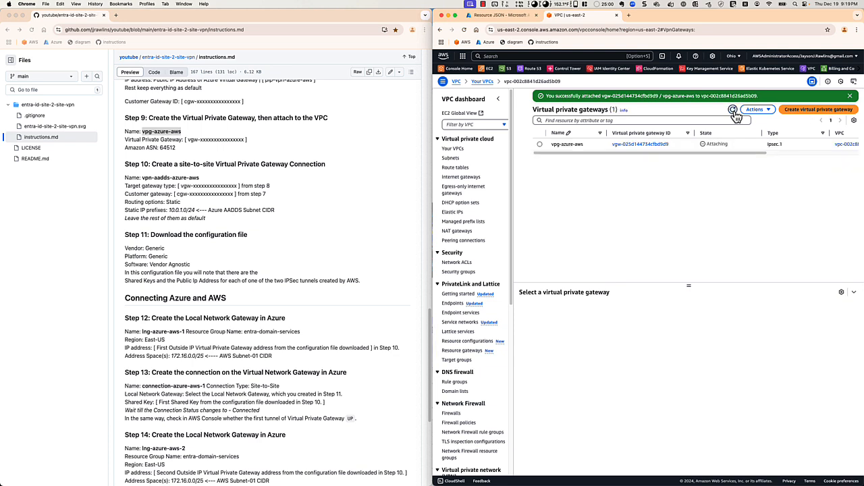
Refresh the virtual private gateways list repeatedly to check the attachment state of vpg-azure-aws.
click(733, 111)
click(733, 111)
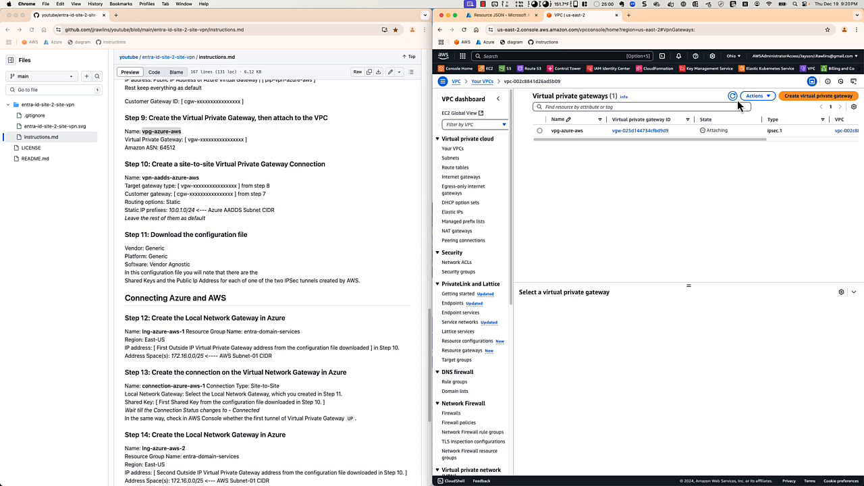
click(734, 98)
click(733, 97)
click(734, 98)
click(733, 98)
click(732, 98)
Start a new site-to-site VPN connection with the name tag vpn-aadds-azure-aws, copied from Step 10 of the instructions.
scroll(473, 283, down, 5)
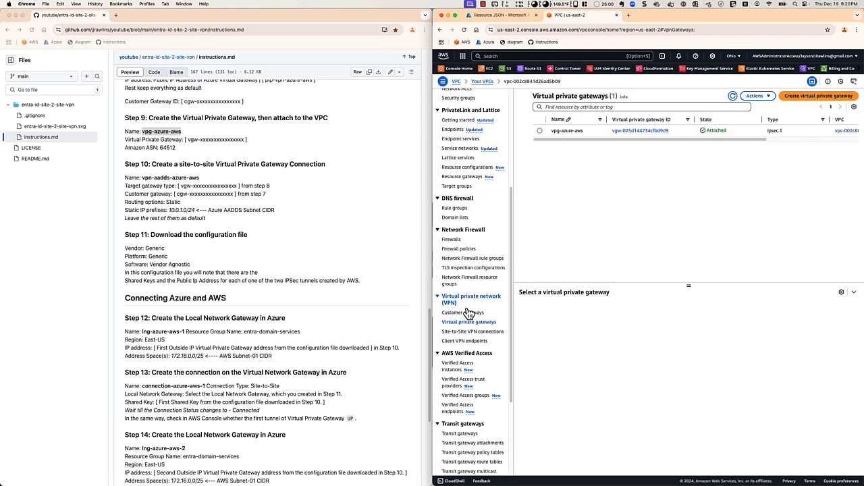
click(466, 331)
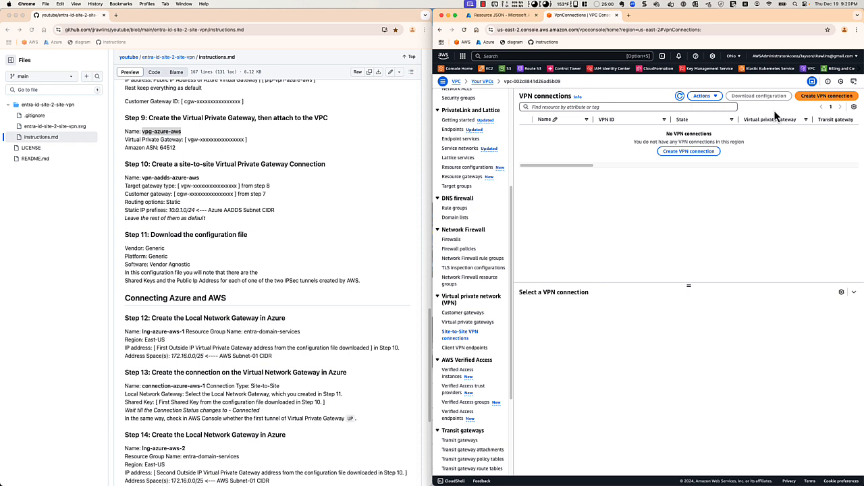
click(826, 96)
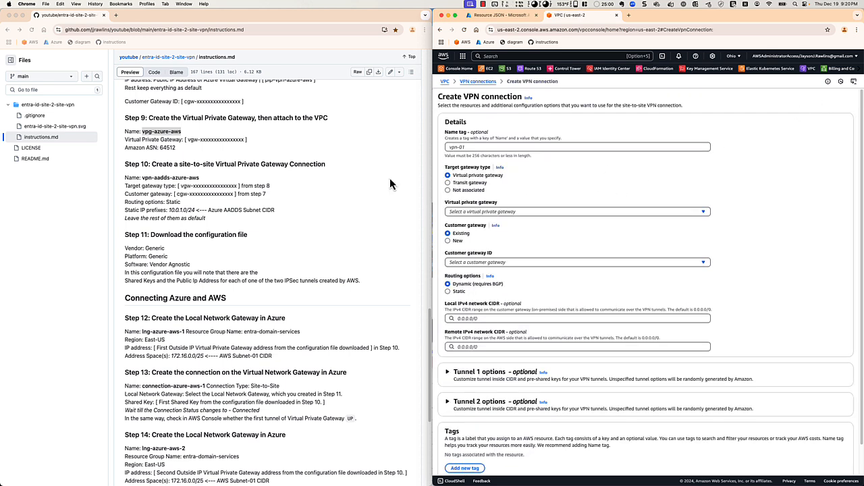
click(154, 184)
click(142, 177)
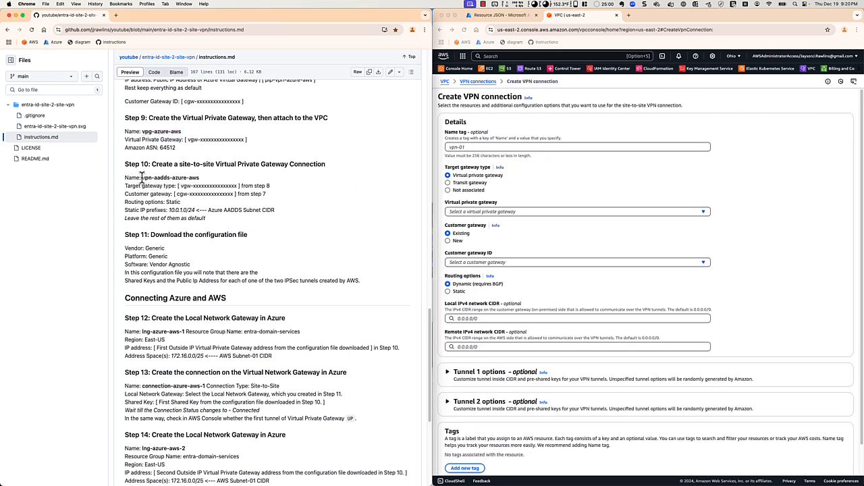
drag(142, 177, 200, 179)
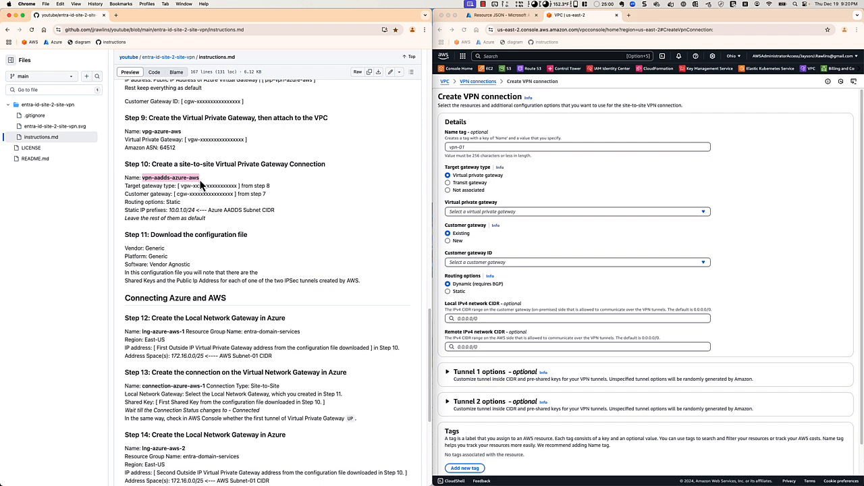
key(super+c)
click(452, 147)
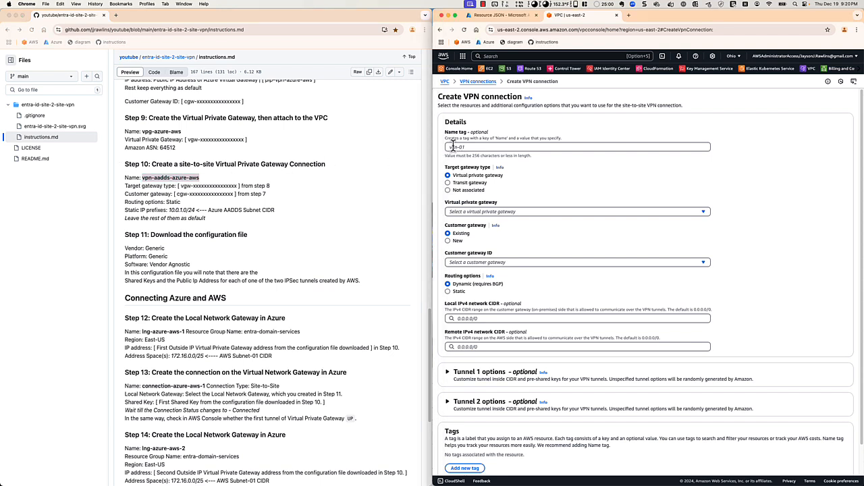
click(450, 148)
key(super+v)
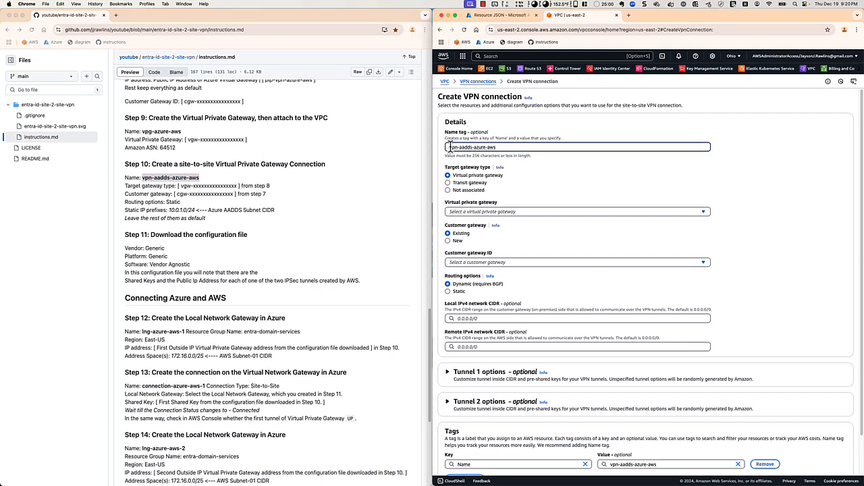
Choose vpg-azure-aws as the connection's virtual private gateway and cgw-azure-aws as its existing customer gateway.
scroll(526, 198, down, 1)
click(523, 198)
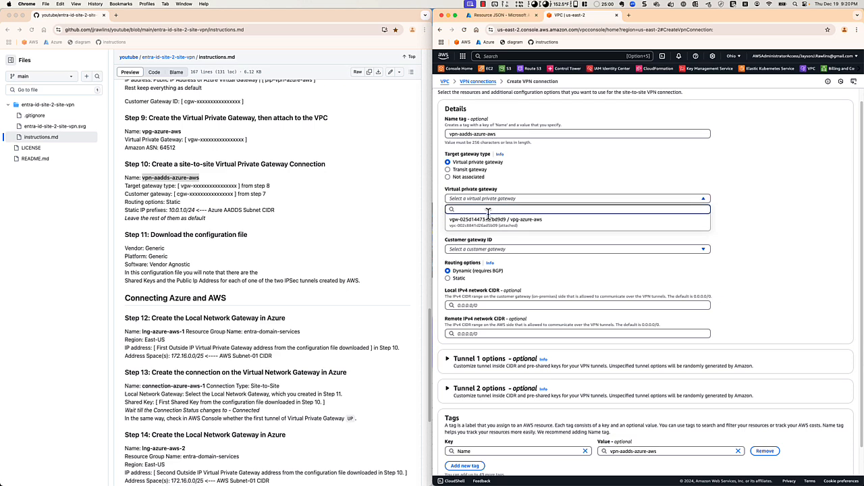
click(490, 219)
scroll(529, 236, down, 1)
click(513, 236)
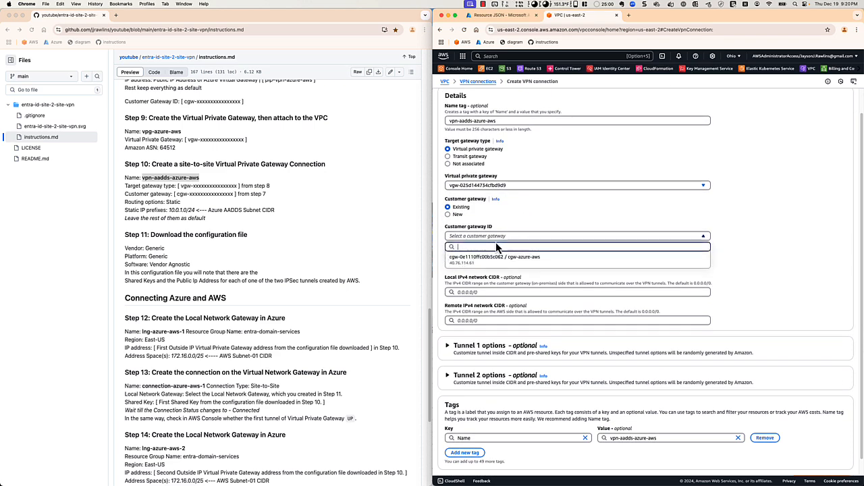
click(495, 257)
Set the VPN connection's routing to Static and add the static IP prefix 10.0.1.0/24 copied from the instructions.
scroll(496, 262, down, 1)
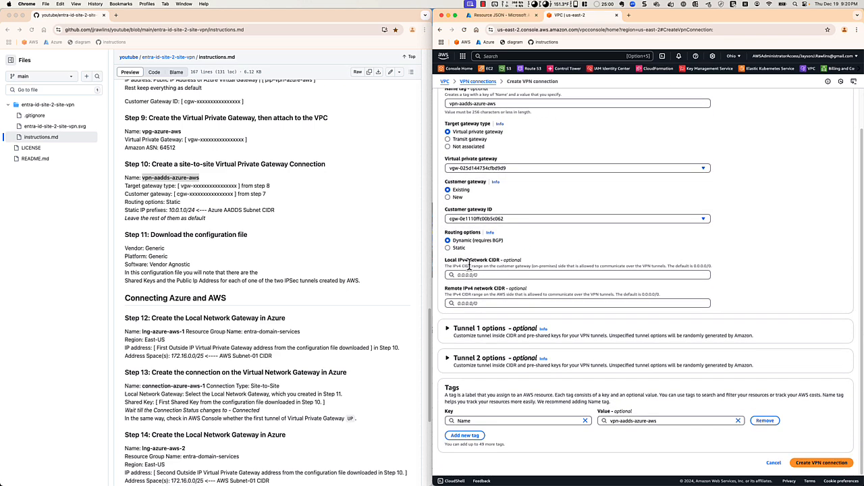
click(448, 248)
scroll(466, 260, down, 1)
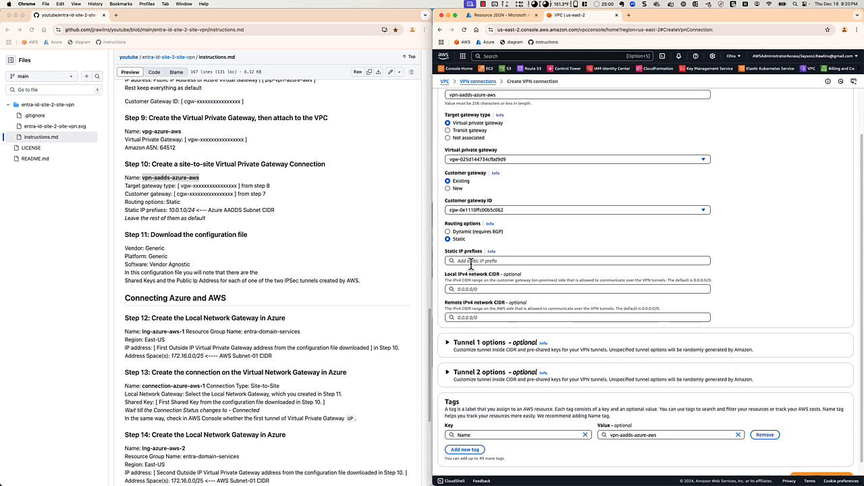
click(464, 261)
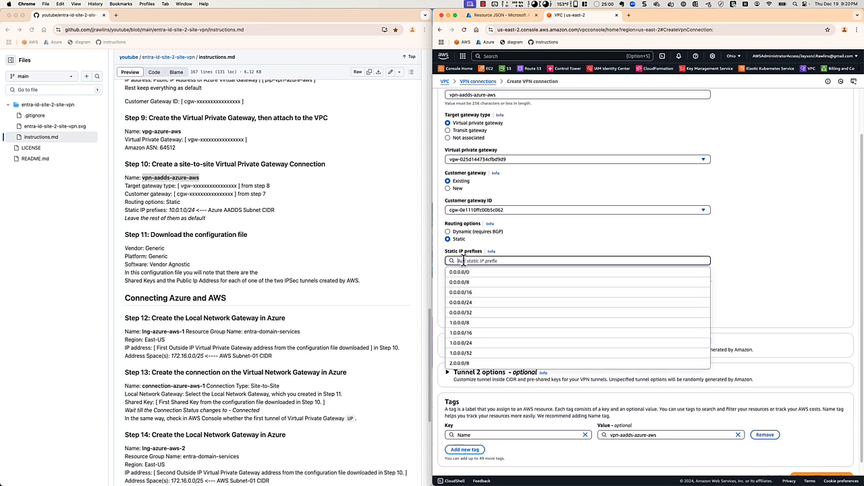
click(203, 217)
drag(169, 210, 194, 210)
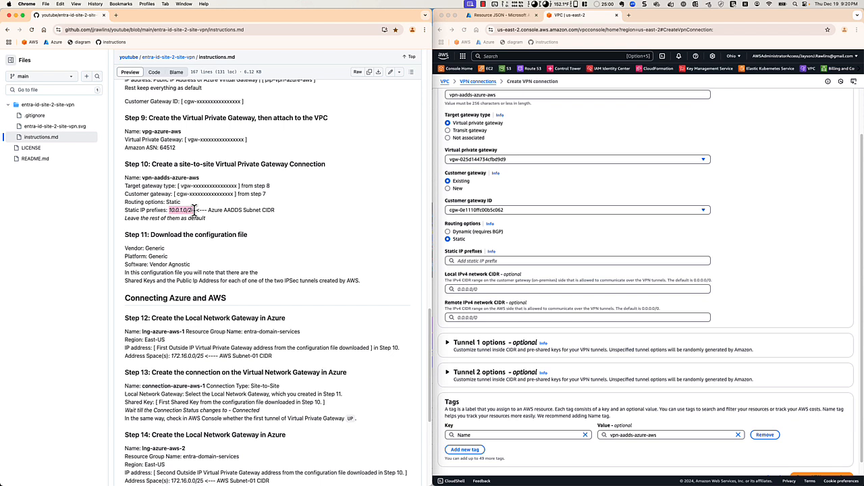
click(458, 262)
key(super+v)
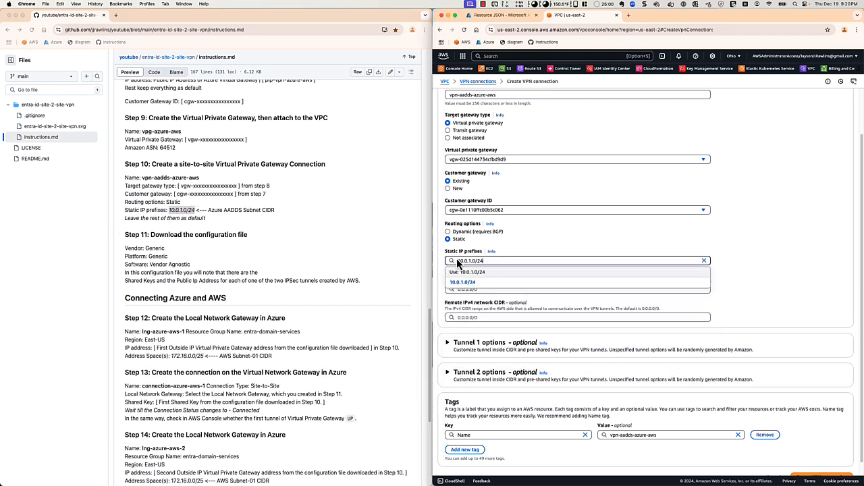
click(466, 272)
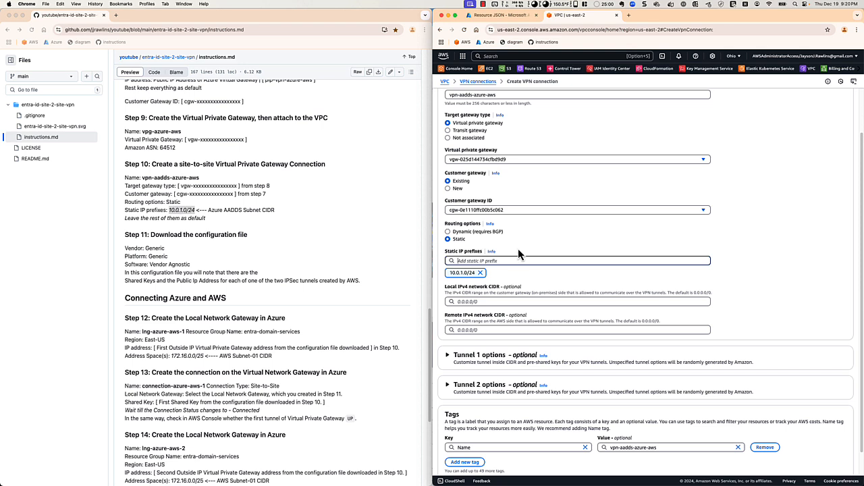
click(518, 248)
Switch to the Azure portal and examine the address range of subnet-01 in the virtual network aadds-vnet.
click(503, 15)
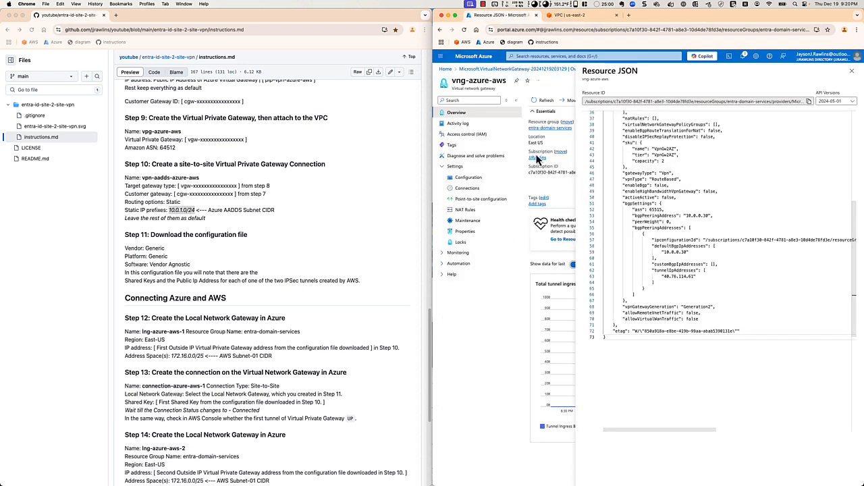
click(853, 72)
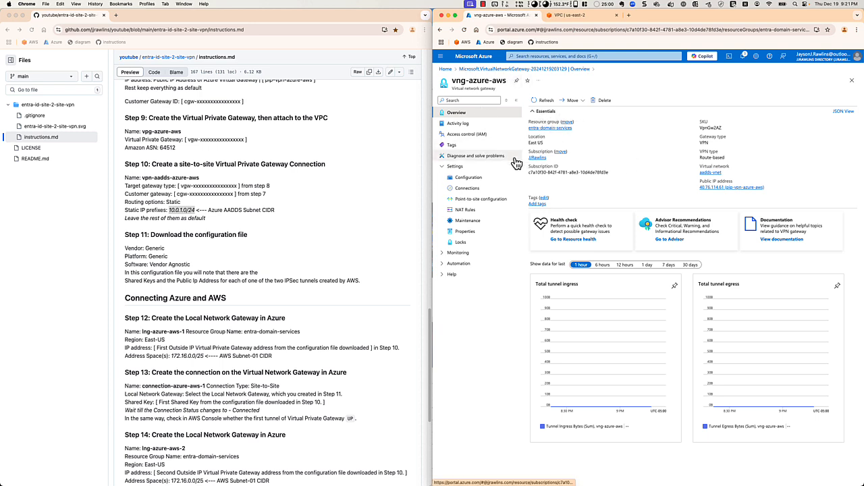
click(709, 173)
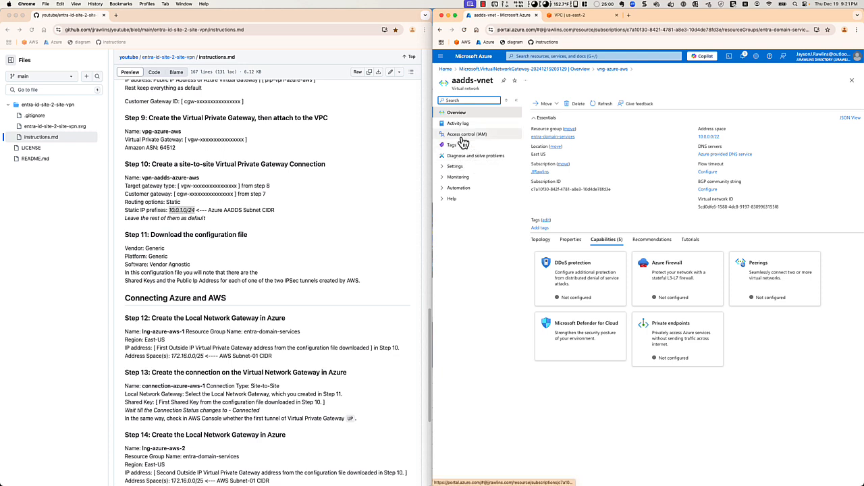
click(446, 70)
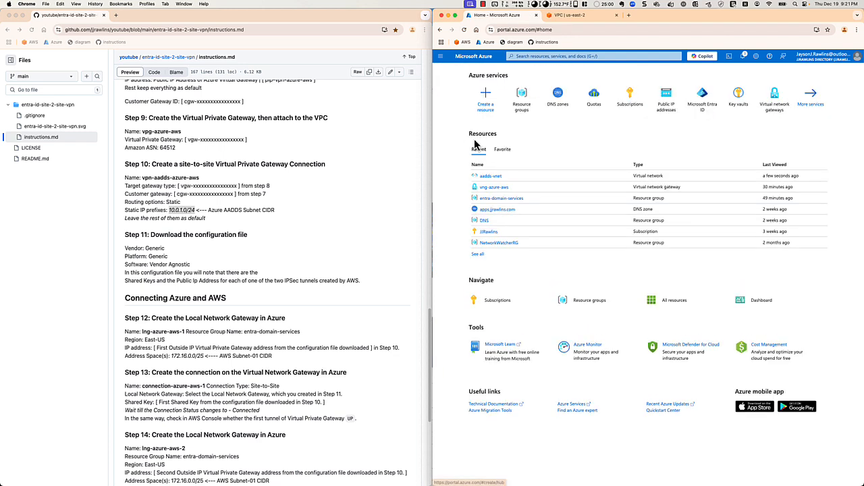
click(491, 177)
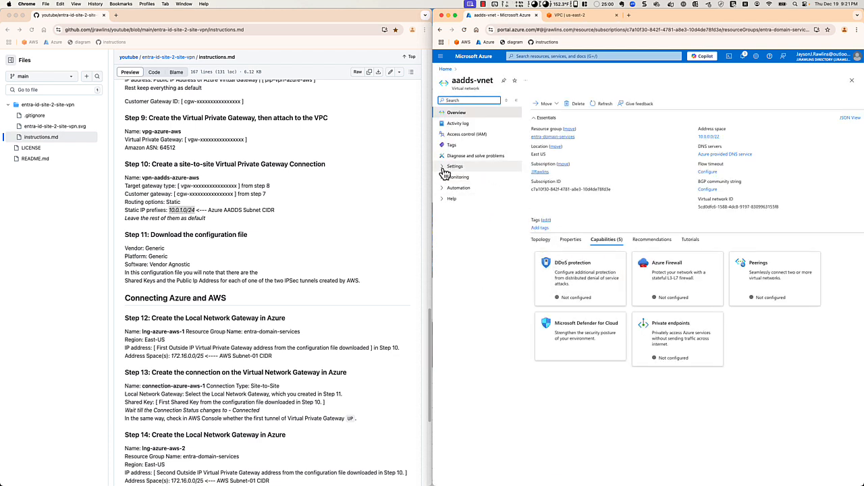
click(455, 166)
click(462, 179)
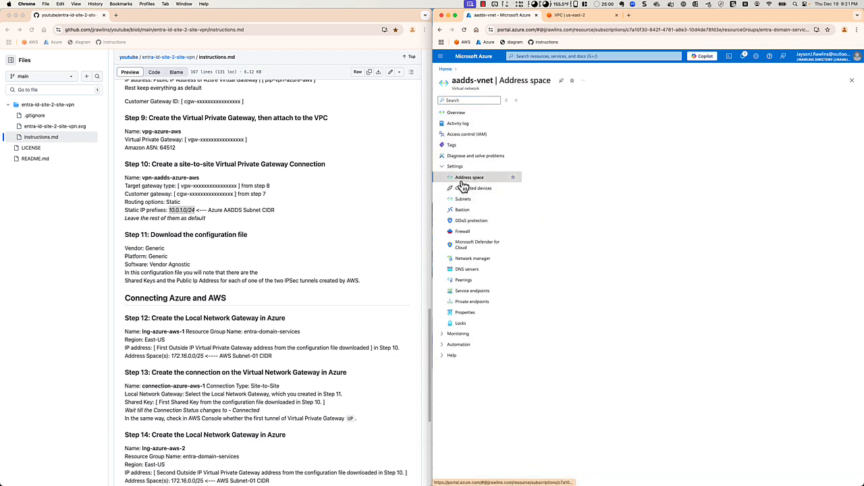
click(463, 199)
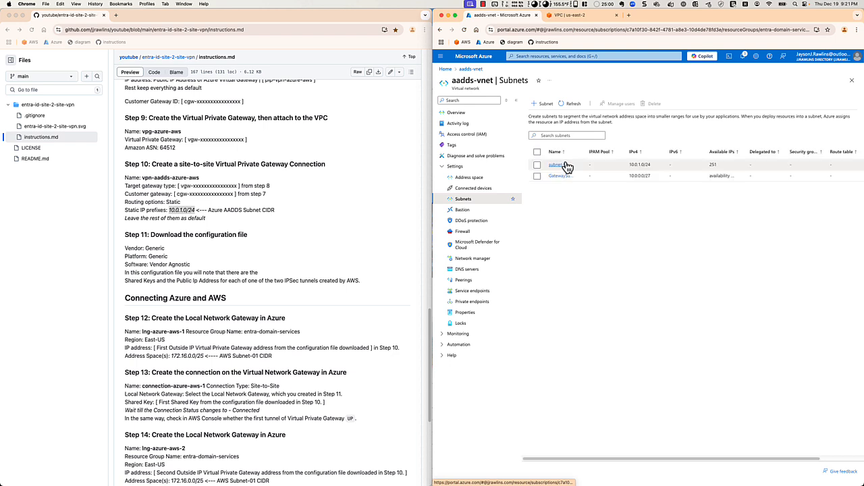
click(558, 165)
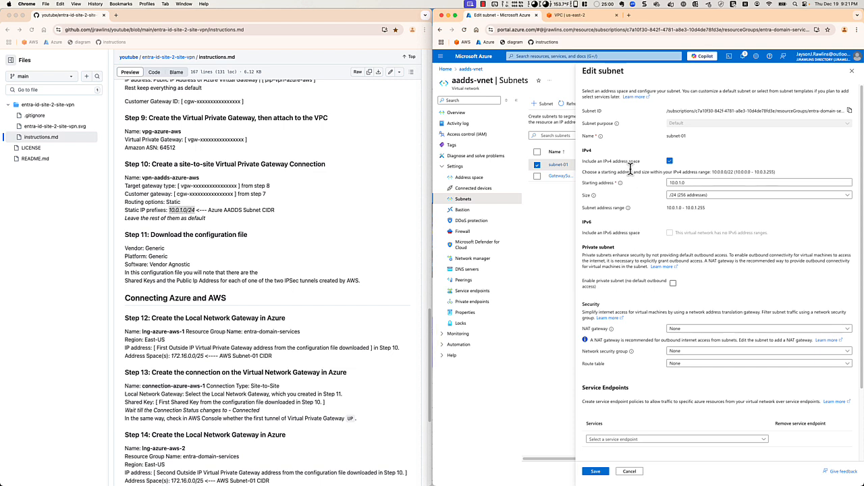
Compare the static IP prefix in the AWS VPN connection form with subnet-01's IPv4 range in Azure.
click(571, 15)
scroll(554, 286, down, 2)
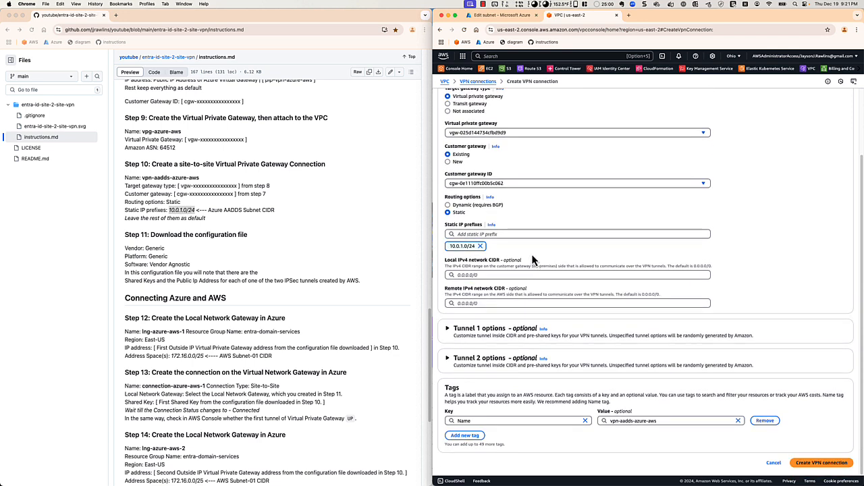
click(503, 16)
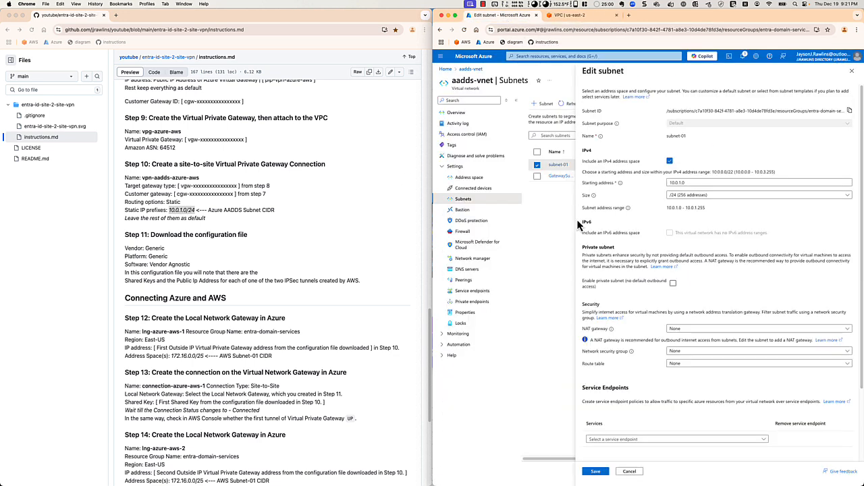
click(539, 167)
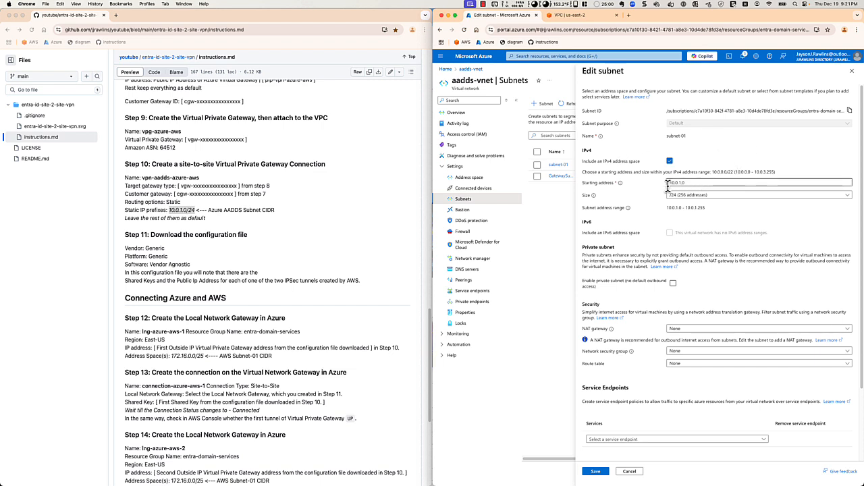
click(854, 72)
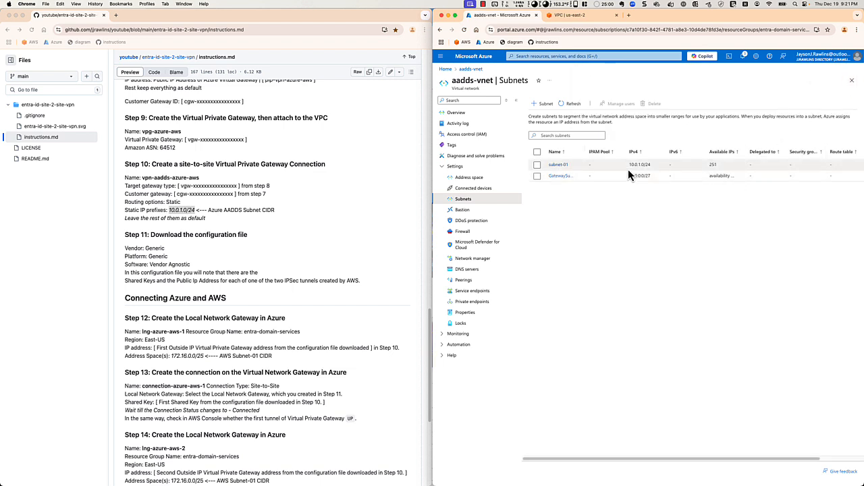
drag(628, 166, 657, 170)
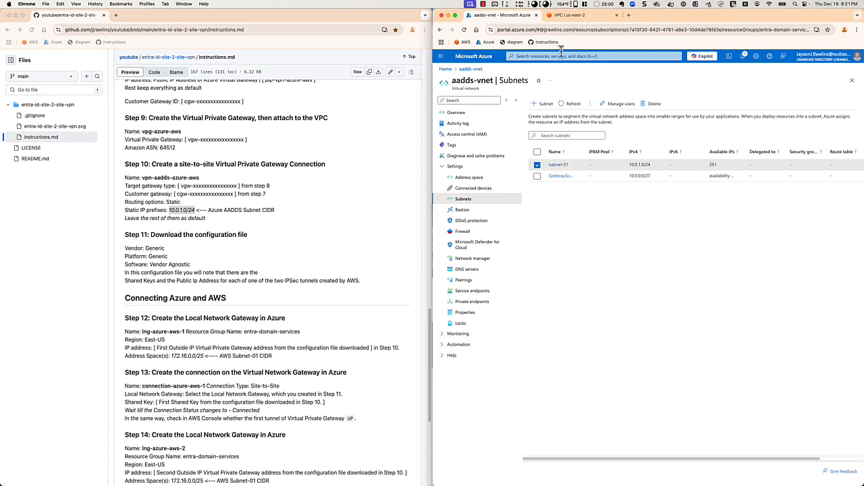
click(564, 14)
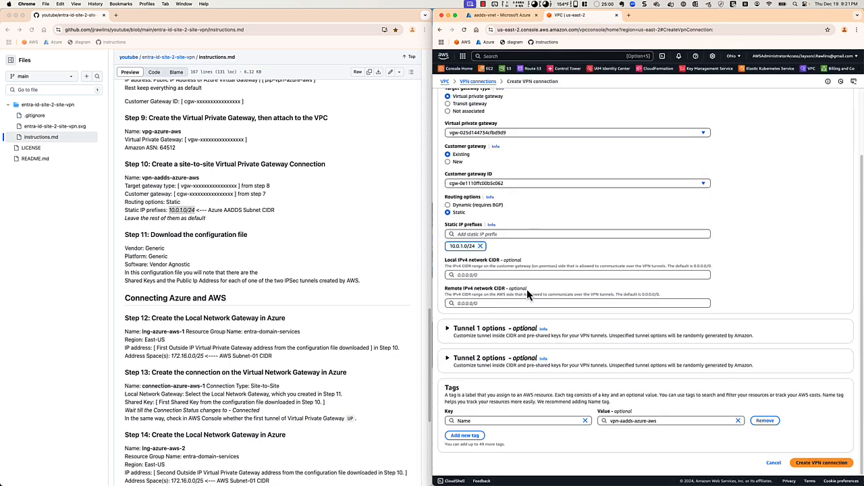
Expand the optional Tunnel 1 and Tunnel 2 settings and review them along with the VPN connection's details.
click(448, 331)
scroll(492, 344, down, 3)
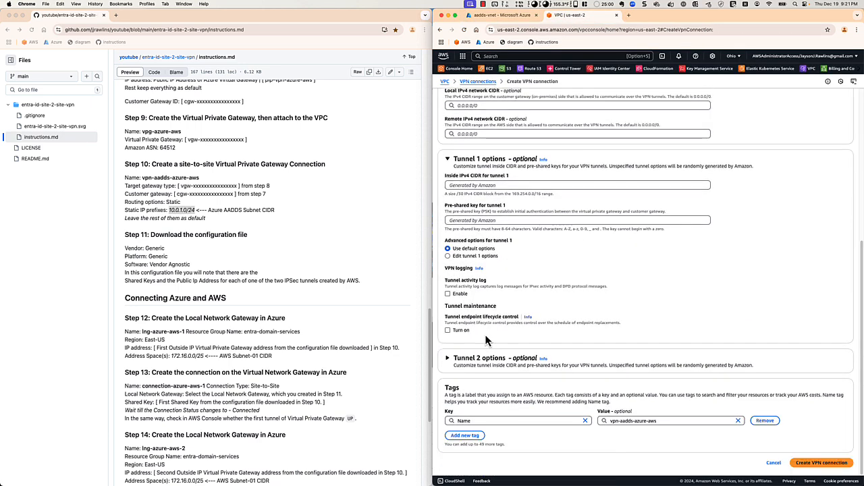
click(447, 358)
scroll(560, 322, down, 3)
scroll(541, 291, up, 10)
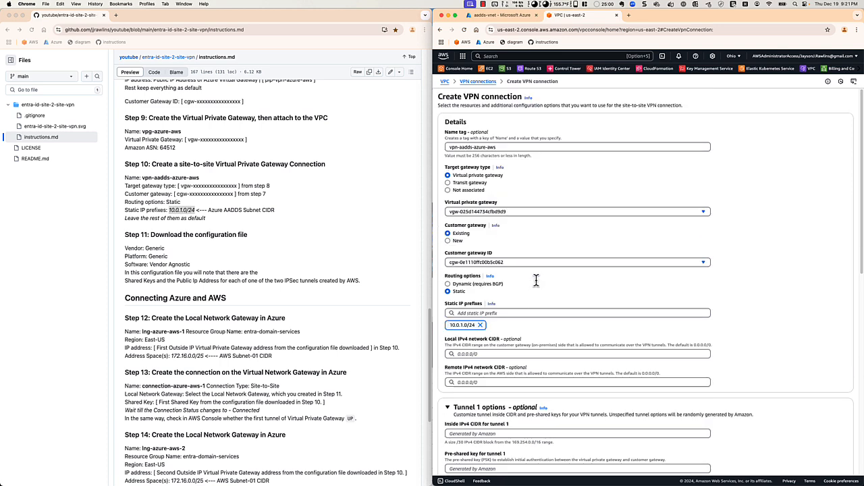
scroll(580, 311, down, 10)
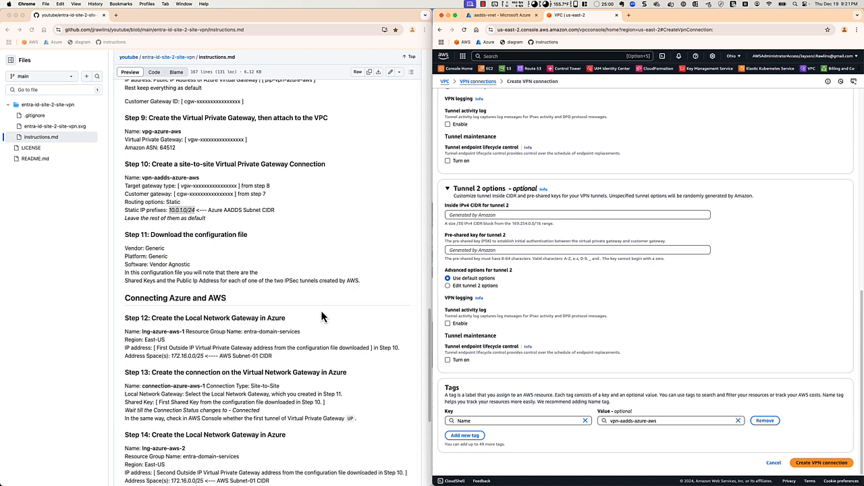
Check the instructions' note on default settings and create the VPN connection vpn-aadds-azure-aws with the remaining options at their defaults.
click(196, 238)
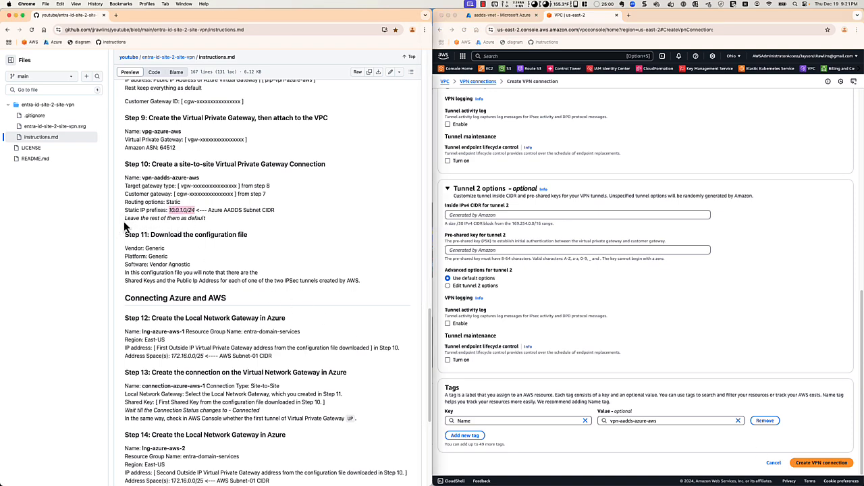
drag(124, 219, 200, 218)
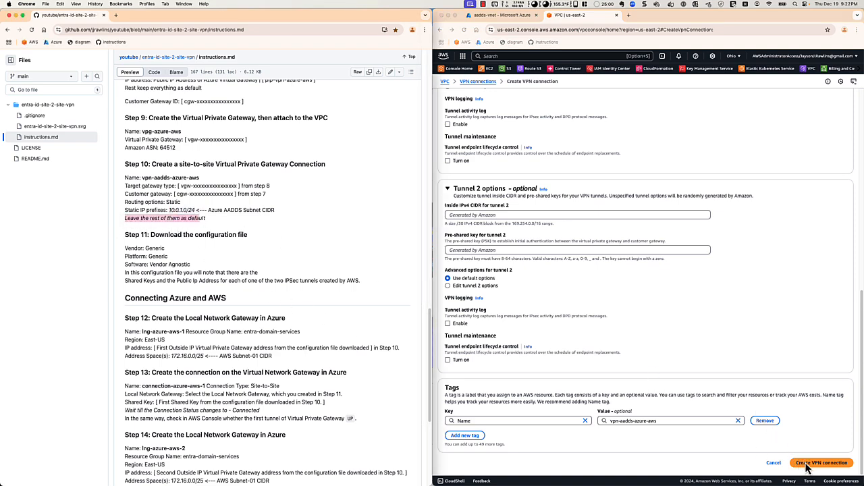
scroll(604, 324, up, 10)
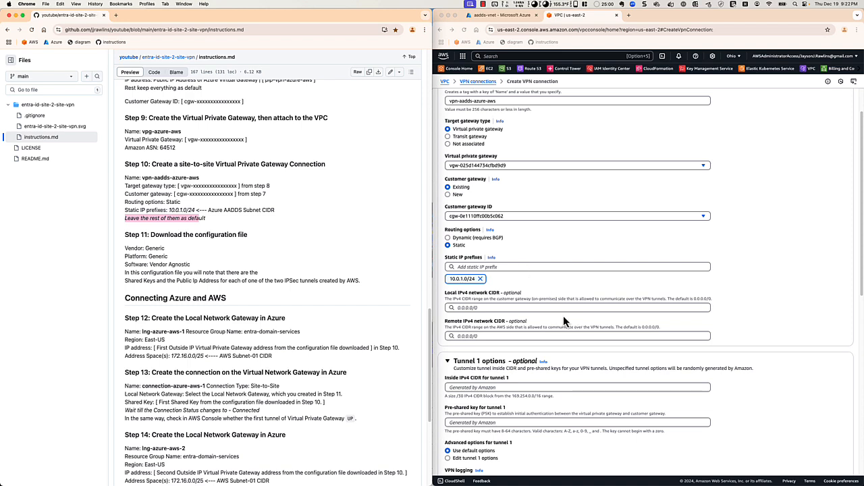
scroll(563, 316, down, 10)
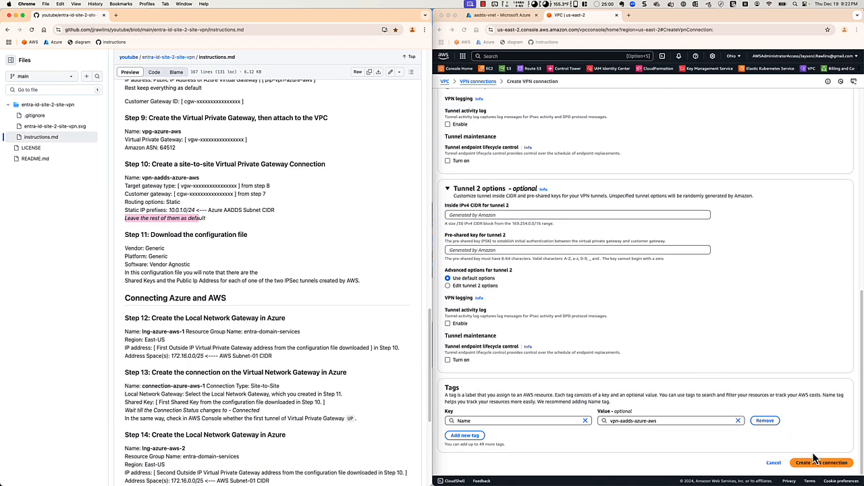
click(816, 462)
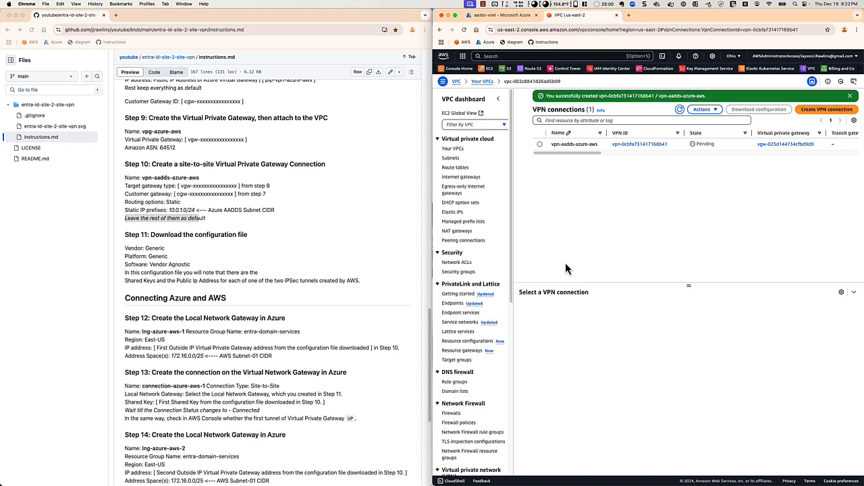
Refresh the VPN connections list repeatedly to check the state of vpn-aadds-azure-aws, dismissing the creation notification.
click(679, 110)
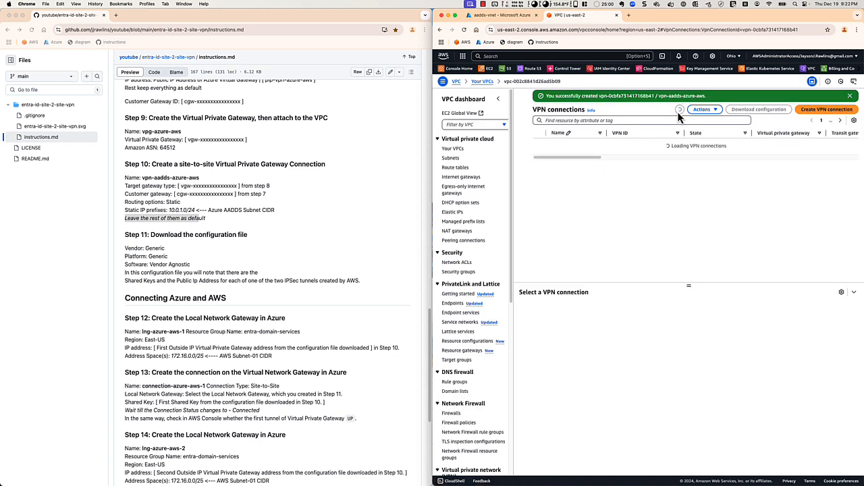
click(681, 109)
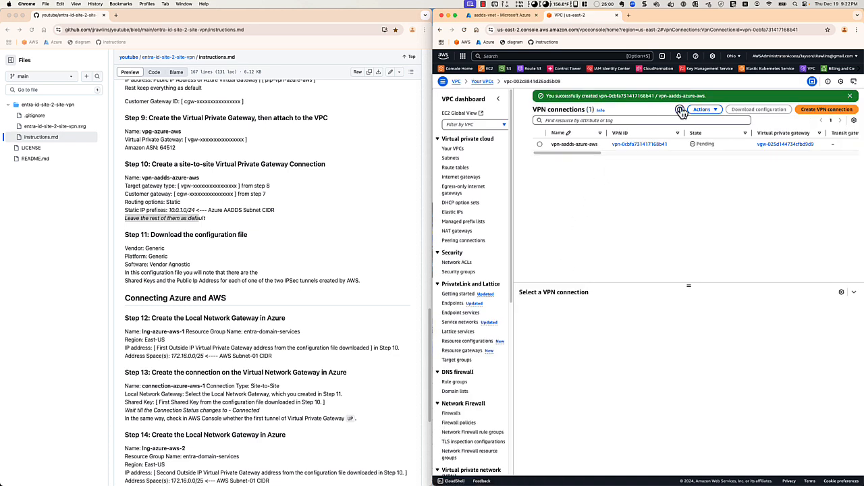
click(680, 108)
click(680, 108)
click(680, 108)
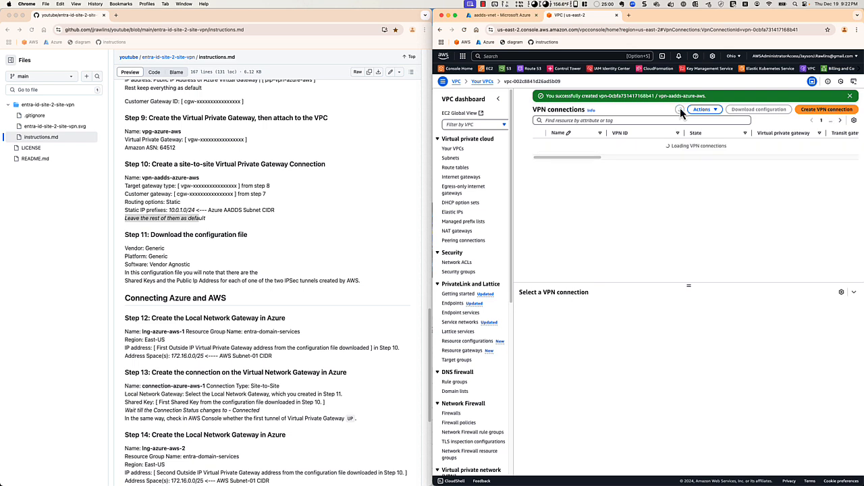
click(680, 109)
click(681, 110)
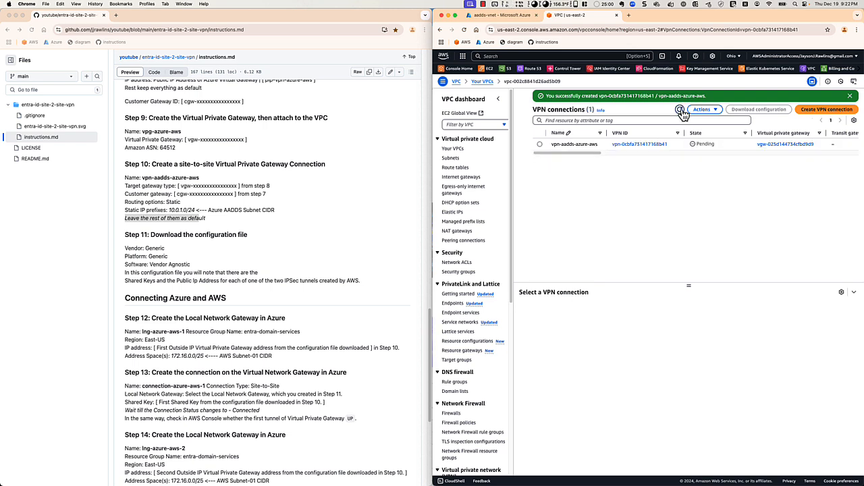
click(681, 110)
click(681, 110)
click(681, 110)
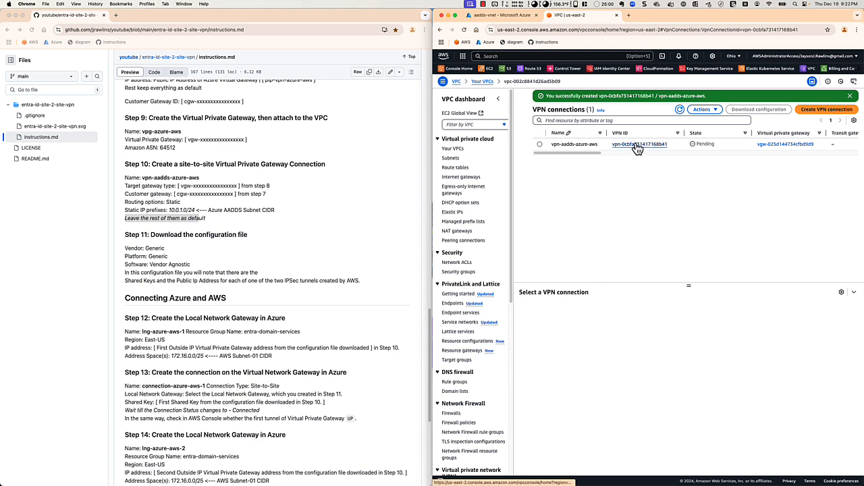
click(850, 96)
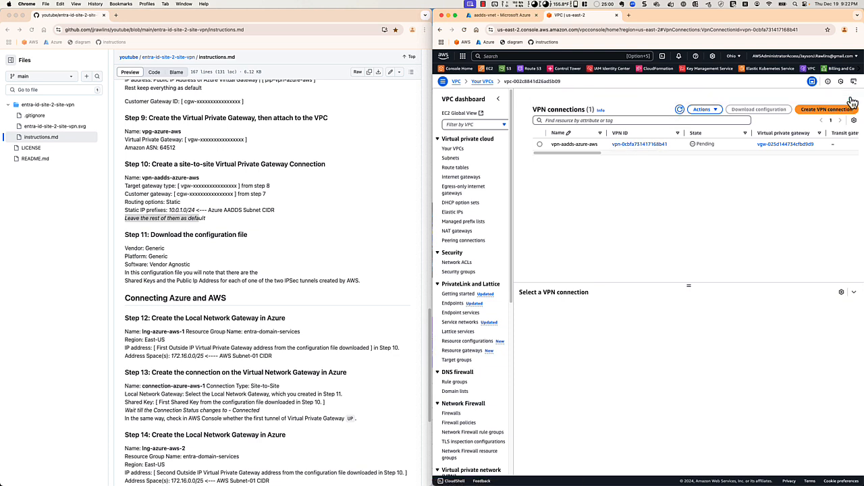
click(681, 96)
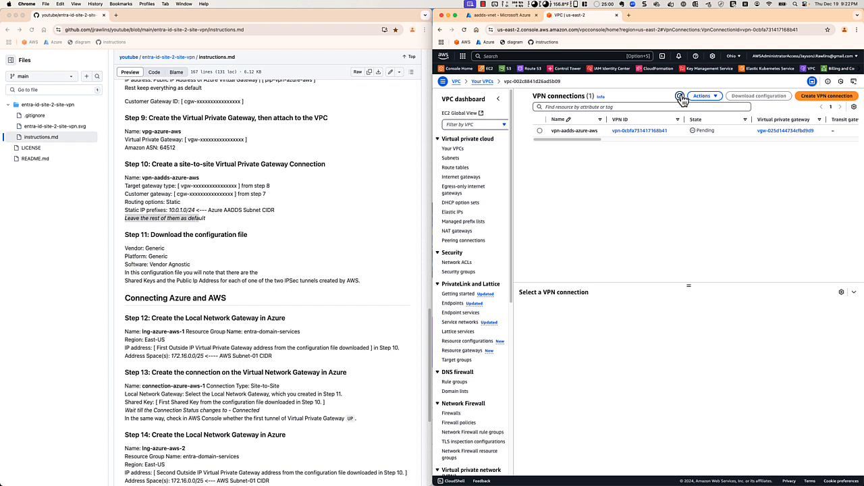
click(680, 96)
click(680, 96)
click(678, 97)
click(681, 96)
click(681, 96)
Examine the tunnel state in the details of vpn-aadds-azure-aws, then return to the VPN connections list and refresh it.
click(635, 136)
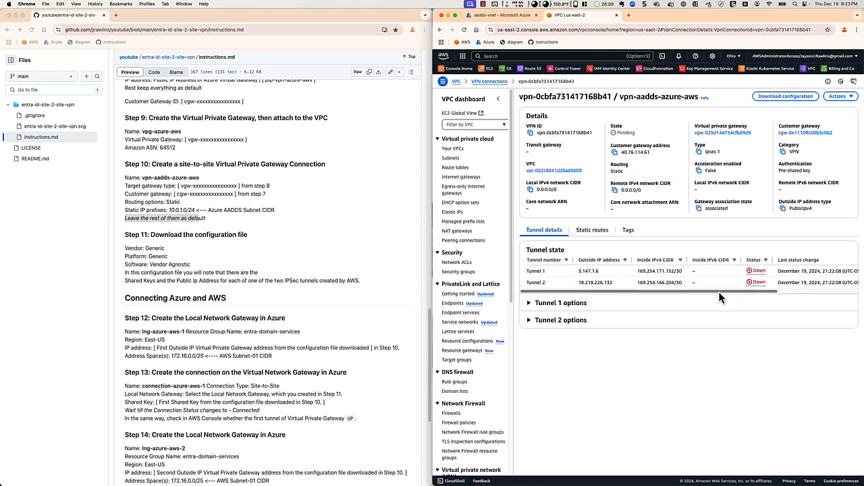
drag(719, 291, 758, 292)
scroll(245, 260, down, 5)
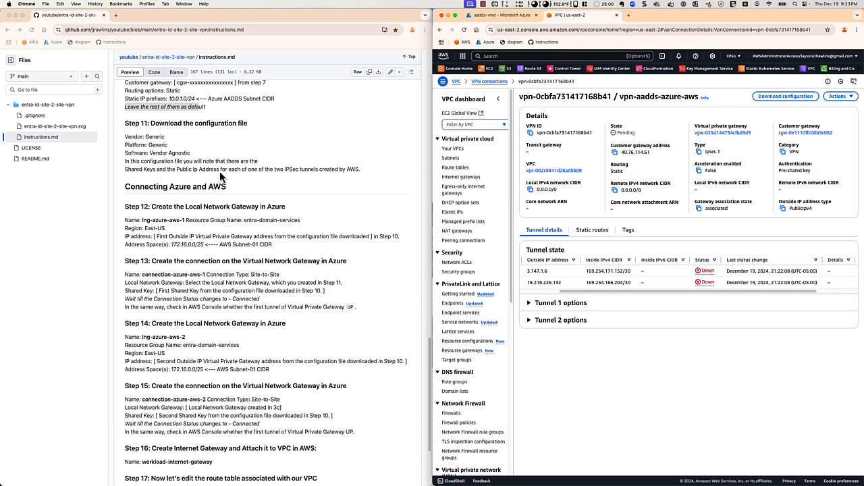
click(489, 81)
click(680, 96)
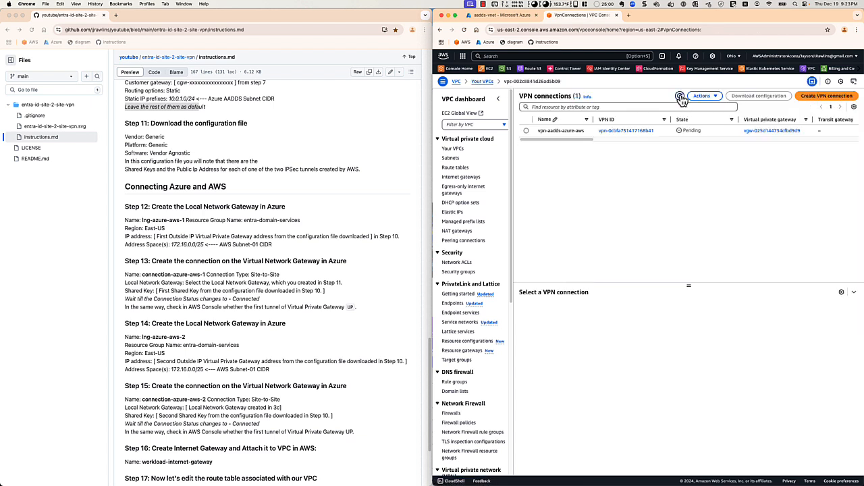
Download the configuration of vpn-aadds-azure-aws for vendor Generic, platform Generic, software Vendor Agnostic and IKE version ikev2, and show the file in its folder.
click(610, 131)
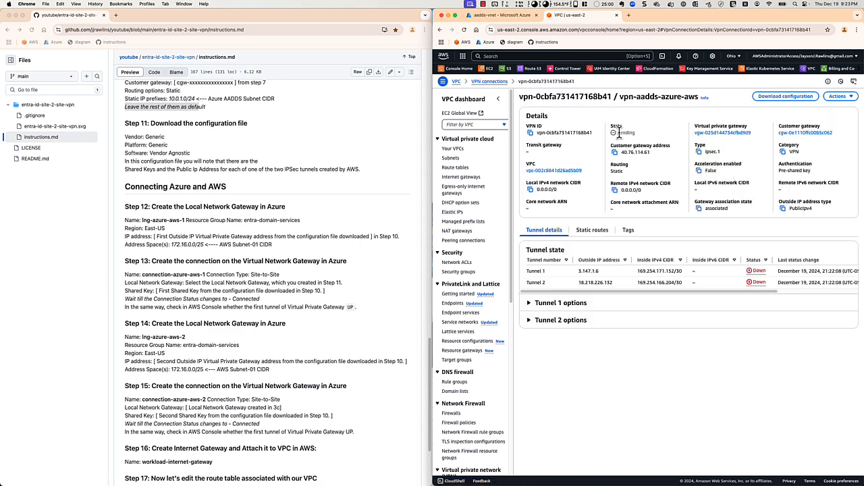
click(784, 96)
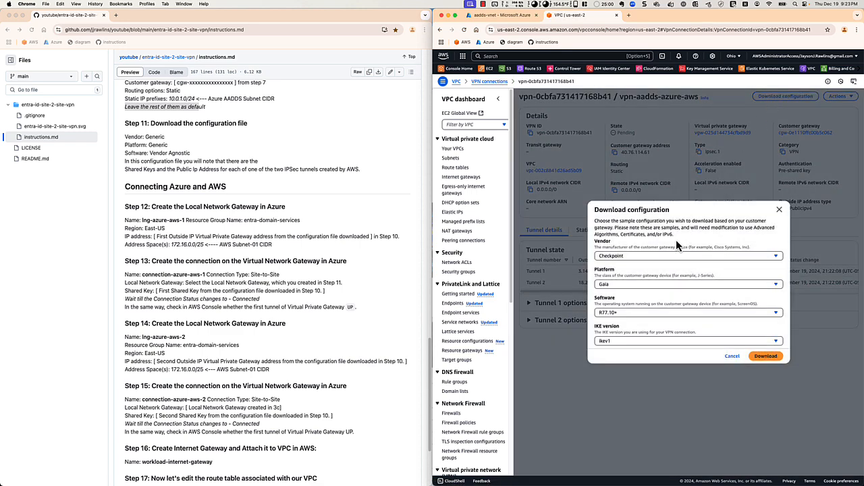
click(638, 254)
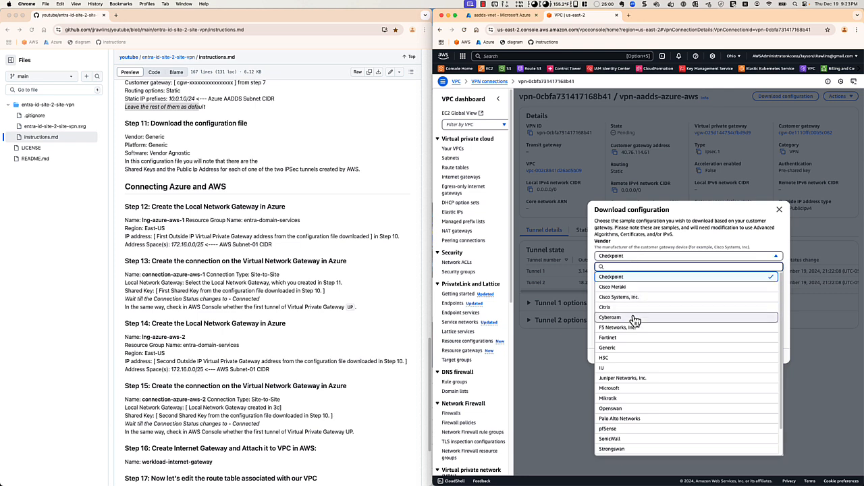
click(637, 348)
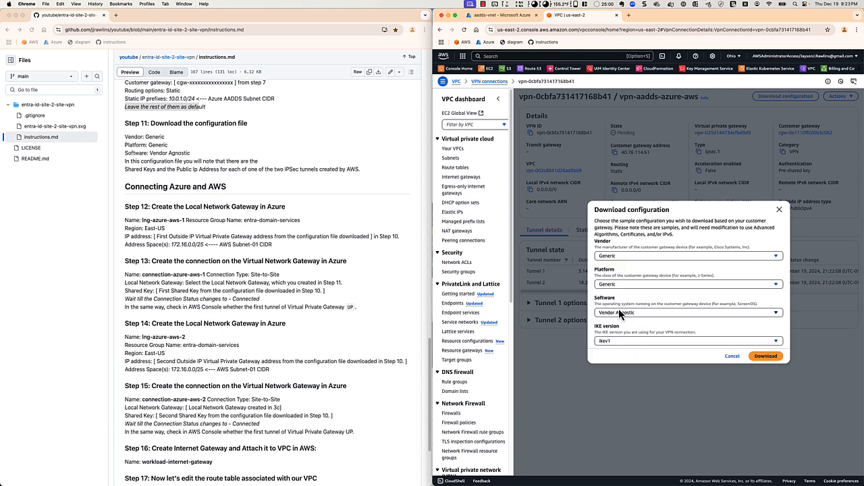
click(619, 313)
click(625, 333)
click(765, 357)
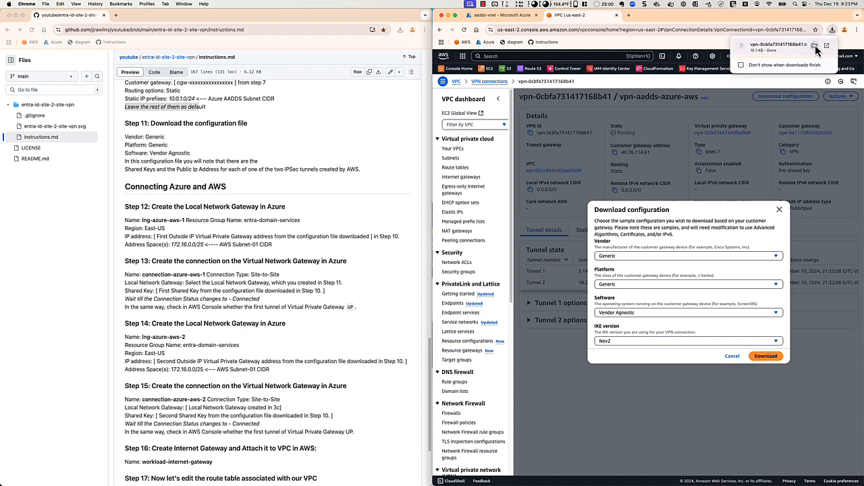
click(814, 45)
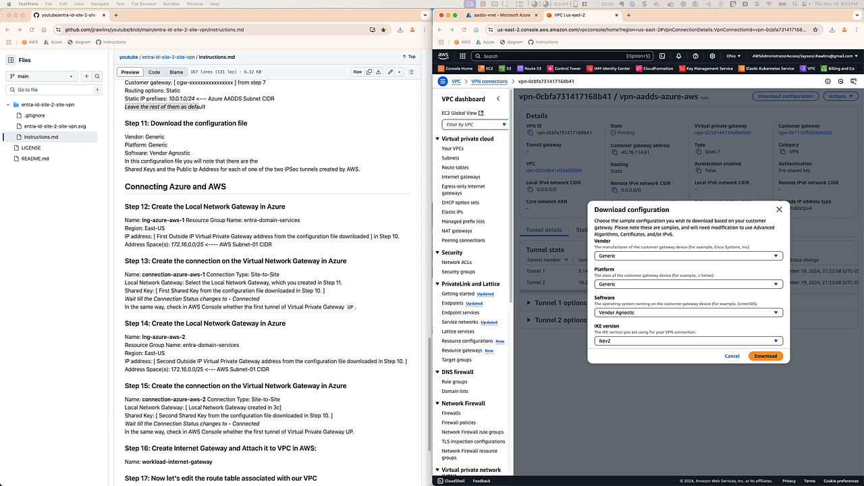
Close the configuration download dialog and select the local network gateway name lng-azure-aws-1 in Step 12 of the instructions.
scroll(161, 160, down, 3)
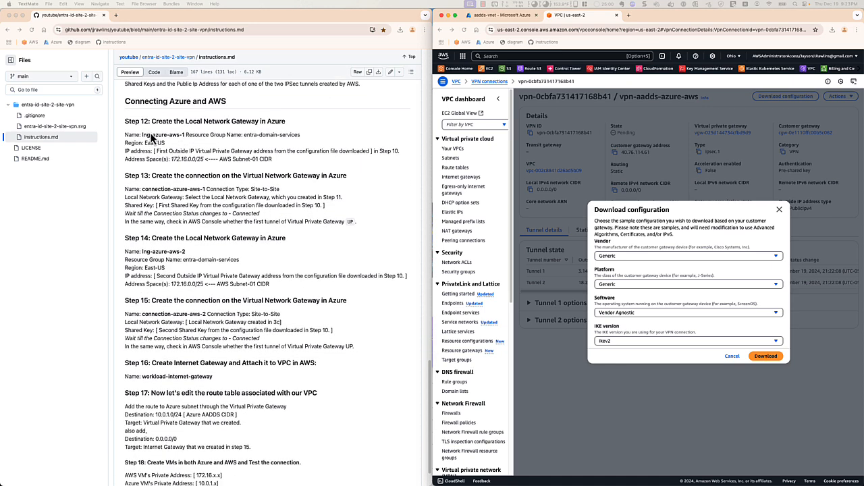
click(145, 138)
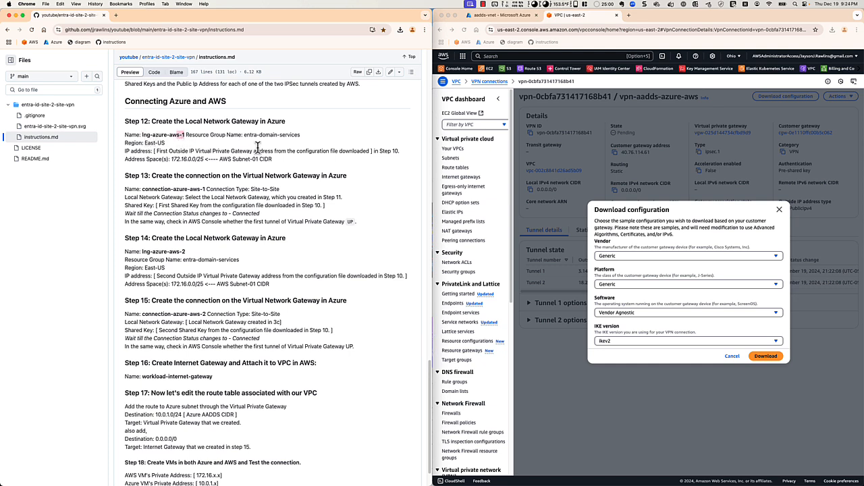
click(732, 356)
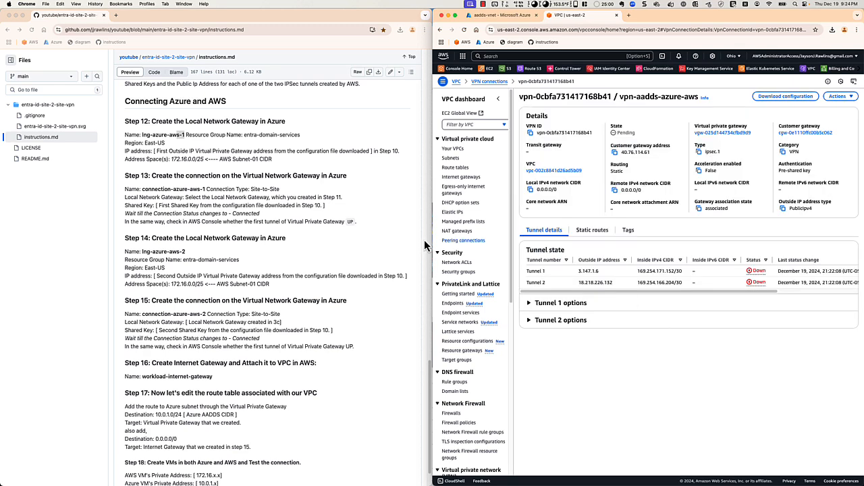
click(199, 154)
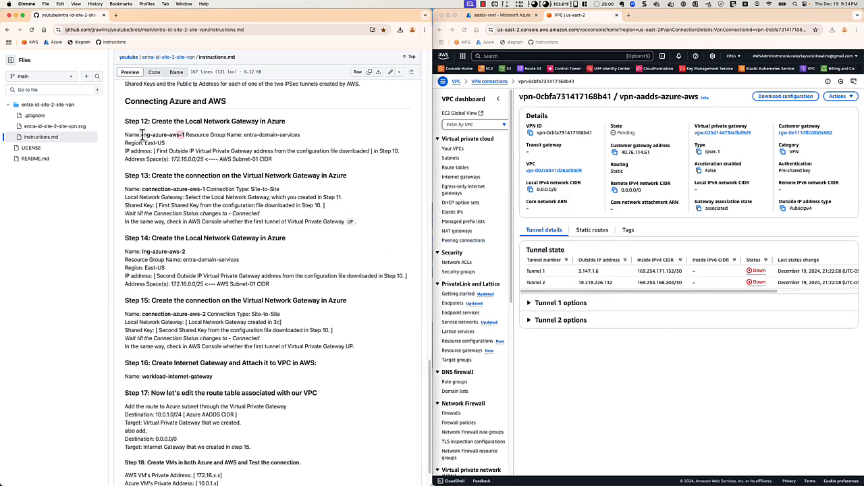
drag(143, 134, 187, 135)
Switch to the Azure portal, clear the subnet-01 selection and open the resource group entra-domain-services.
click(503, 15)
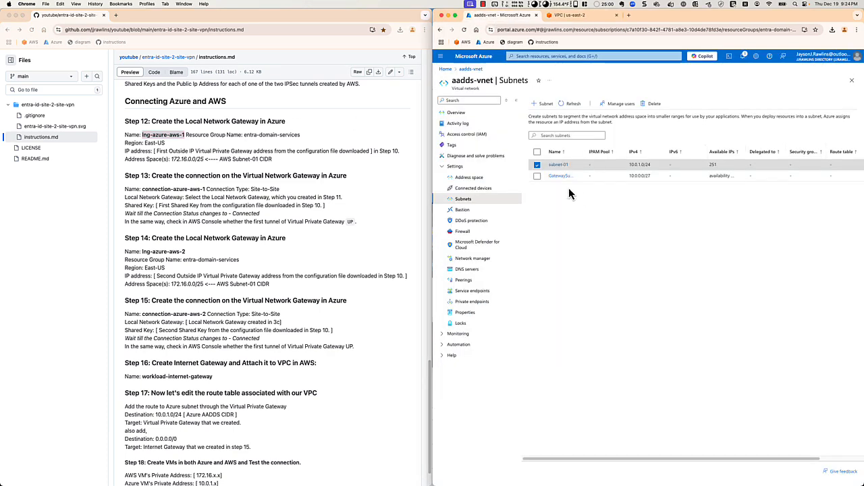
click(538, 165)
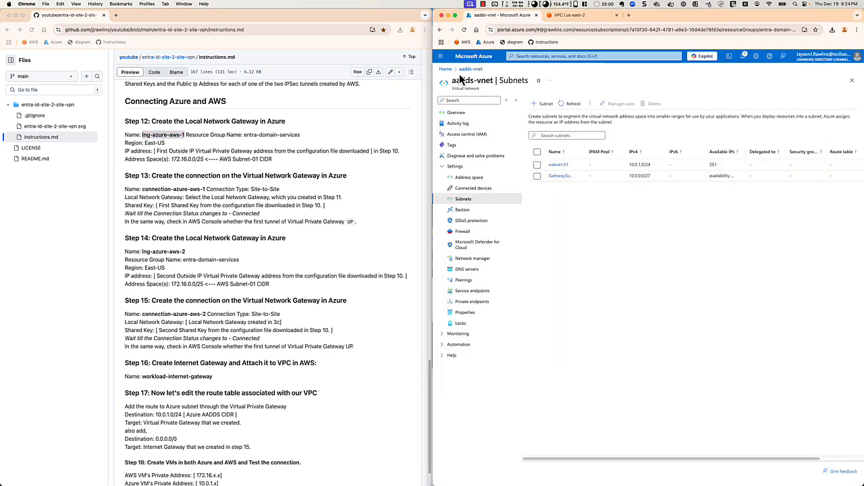
click(447, 69)
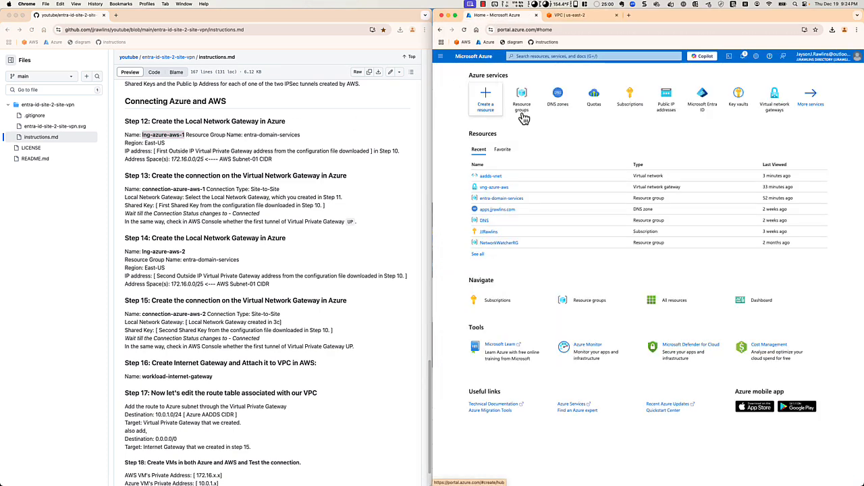
click(500, 198)
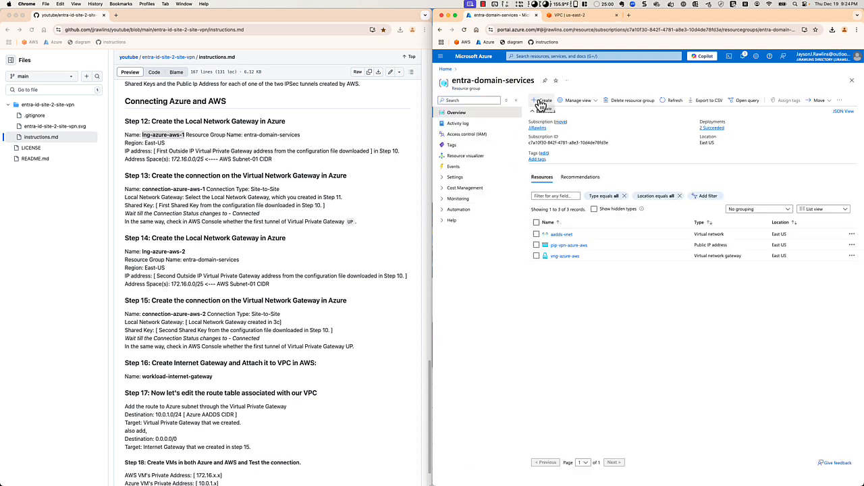
click(560, 234)
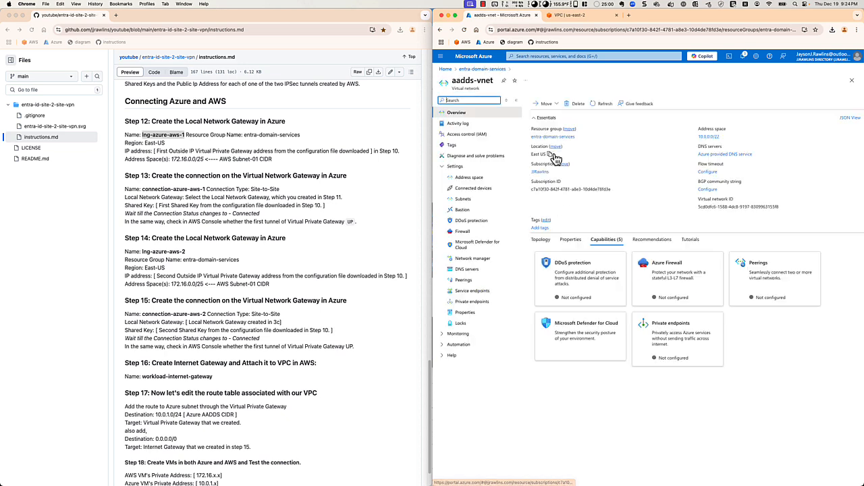
click(475, 71)
Find the Local network gateway Azure service in the Marketplace and start creating one from the entra-domain-services resource group.
click(536, 101)
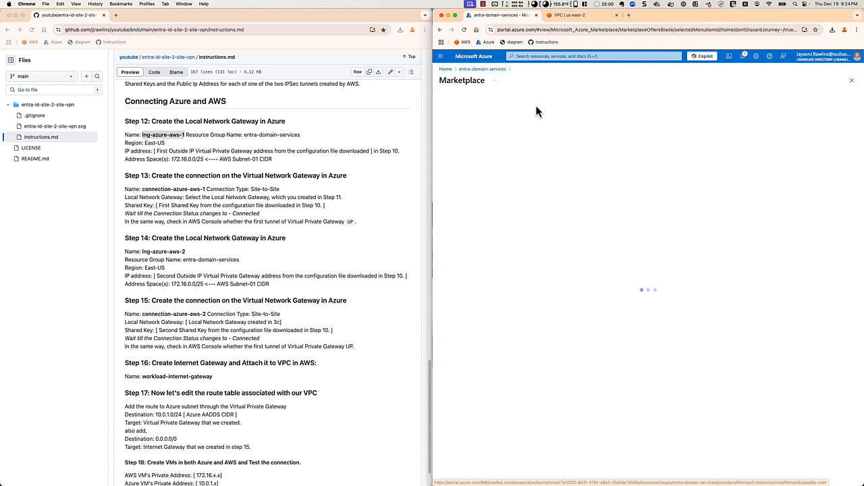
click(507, 122)
click(512, 107)
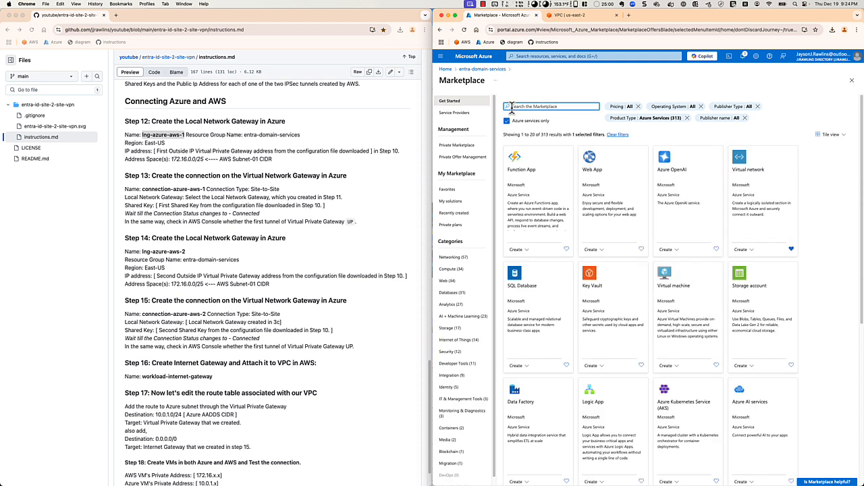
text(local)
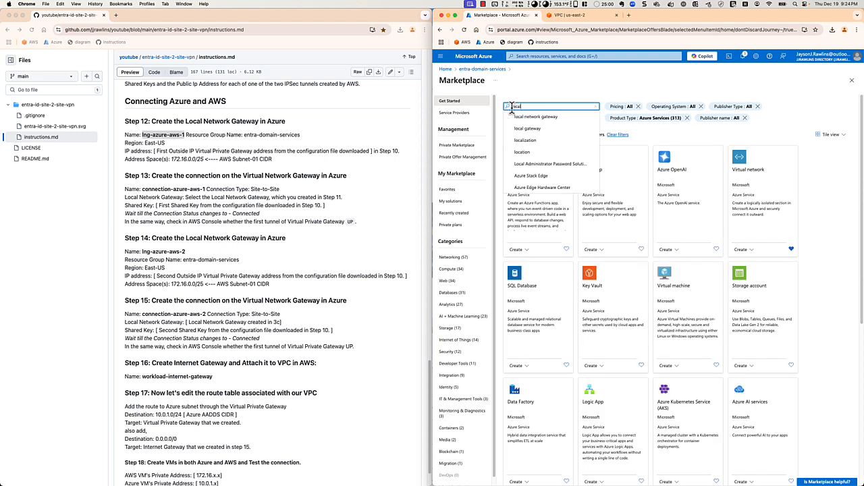
click(518, 117)
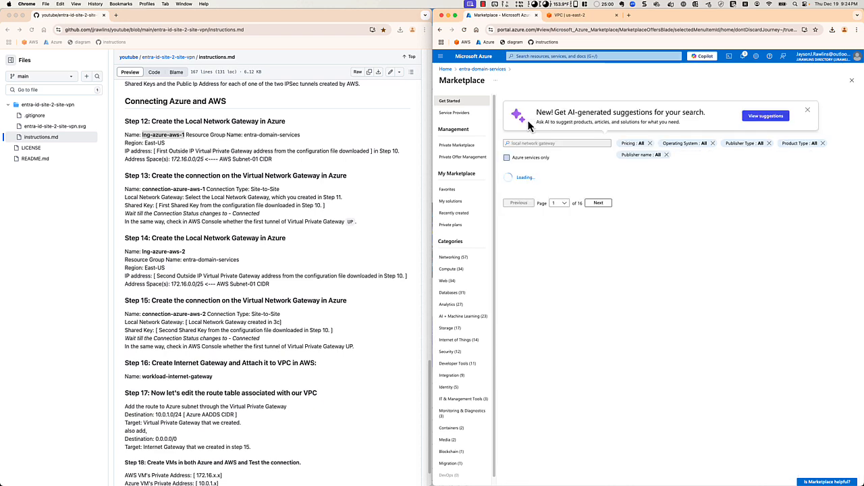
click(507, 162)
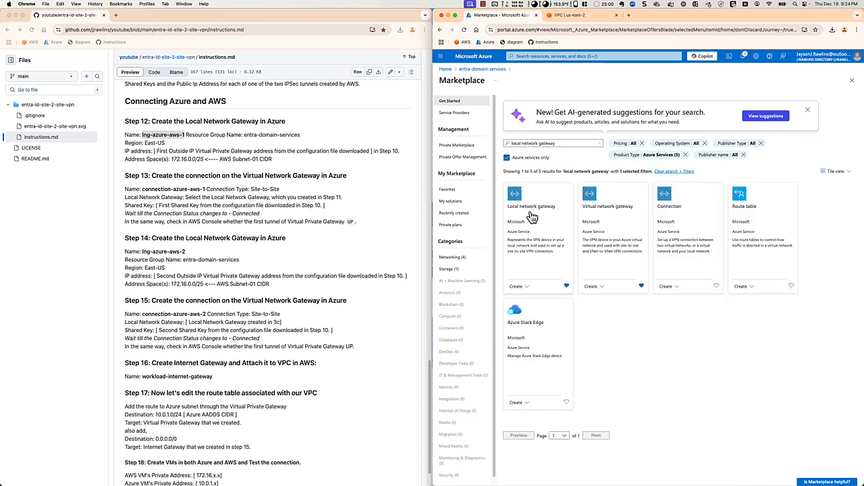
click(531, 217)
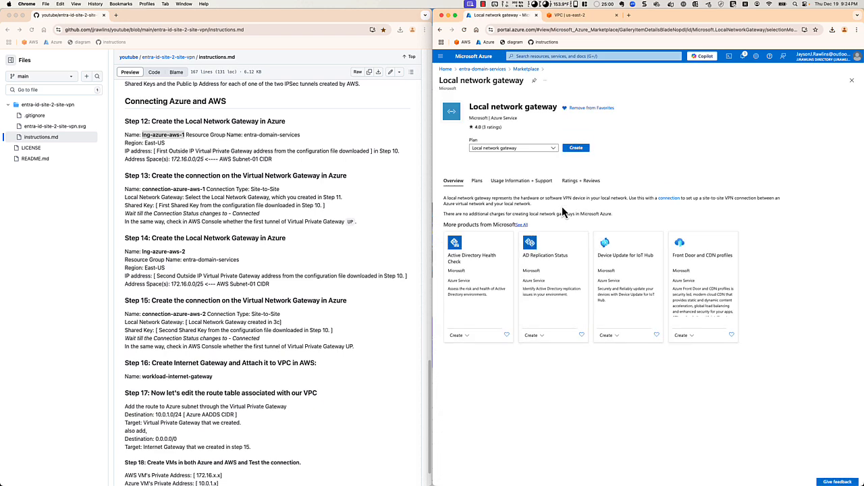
click(574, 150)
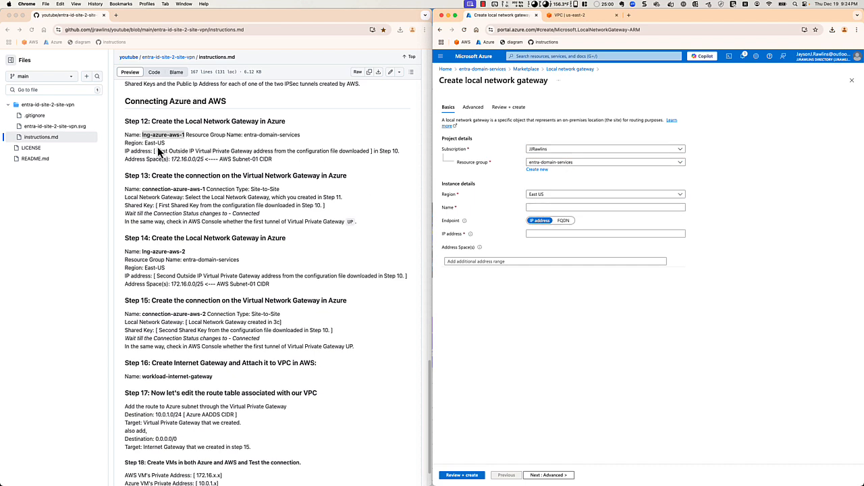
Copy the gateway name from Step 12 of the instructions and name the local network gateway lng-azure-aws-1.
right_click(156, 134)
click(170, 146)
click(533, 209)
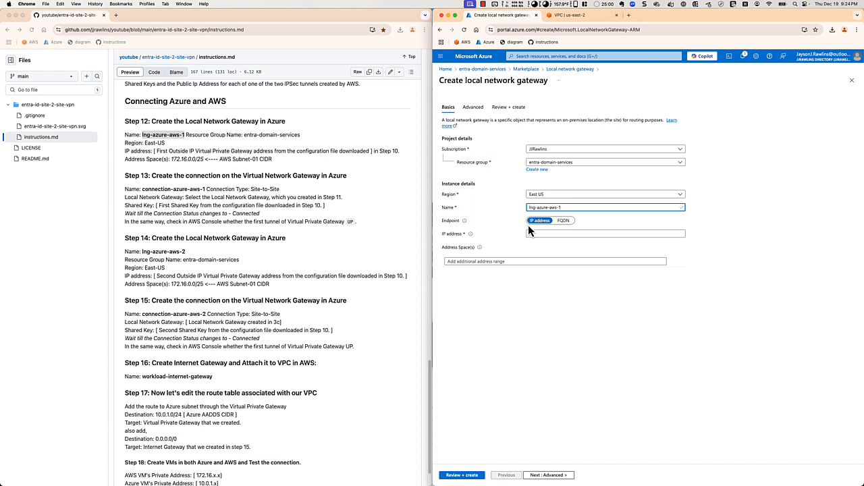
Open the downloaded VPN configuration file in TextMate and copy the outside IP address of the Virtual Private Gateway for IPSec Tunnel #1.
click(533, 233)
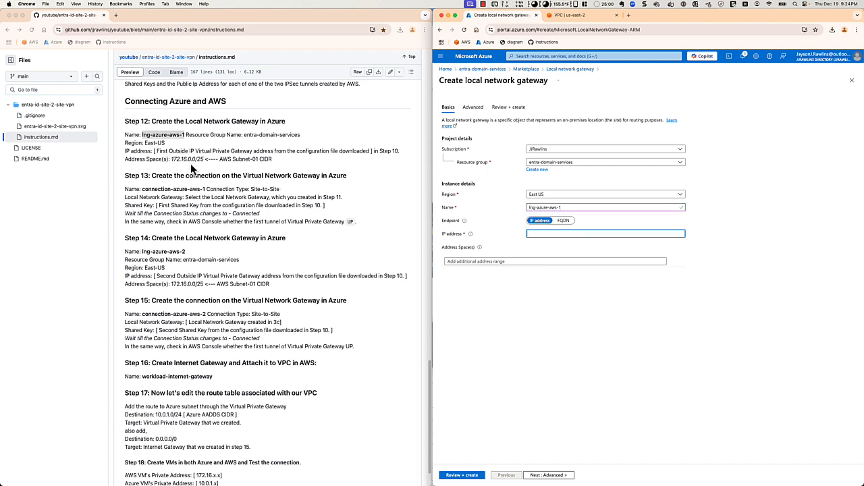
drag(0, 54, 165, 27)
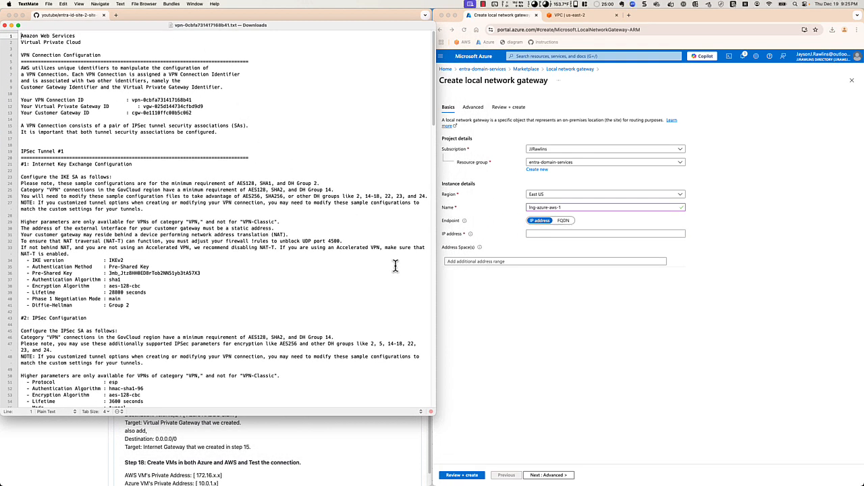
drag(435, 415, 432, 484)
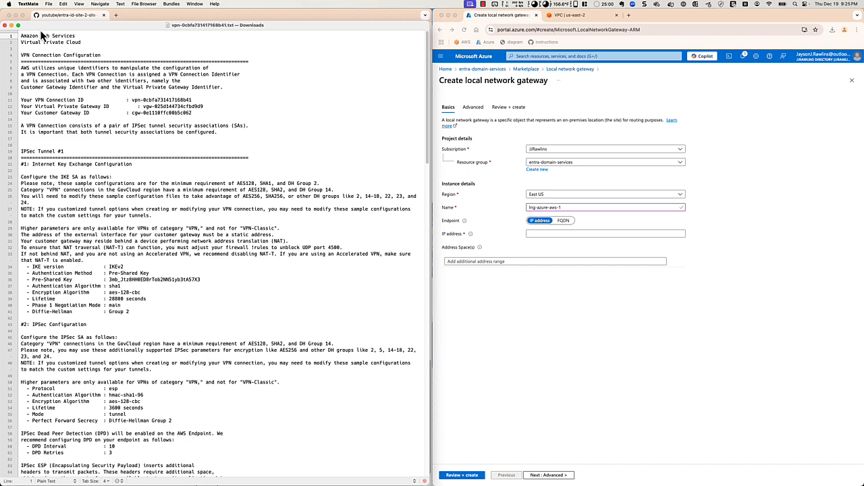
scroll(83, 194, down, 8)
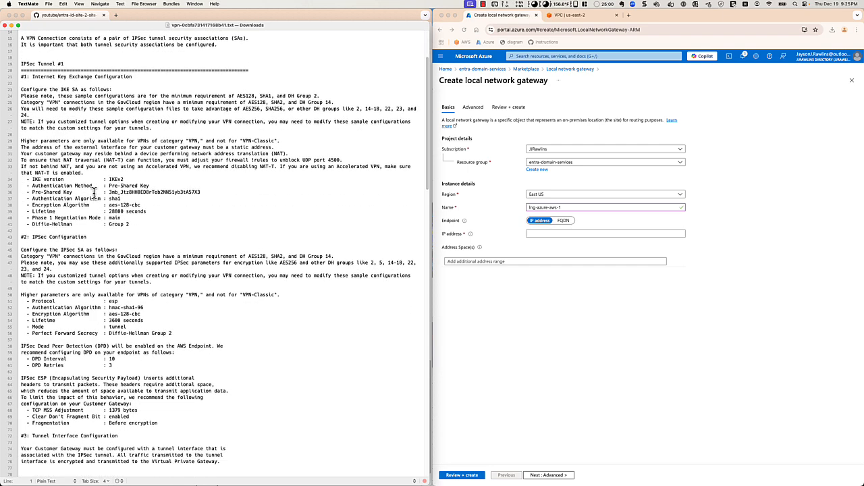
scroll(94, 194, down, 12)
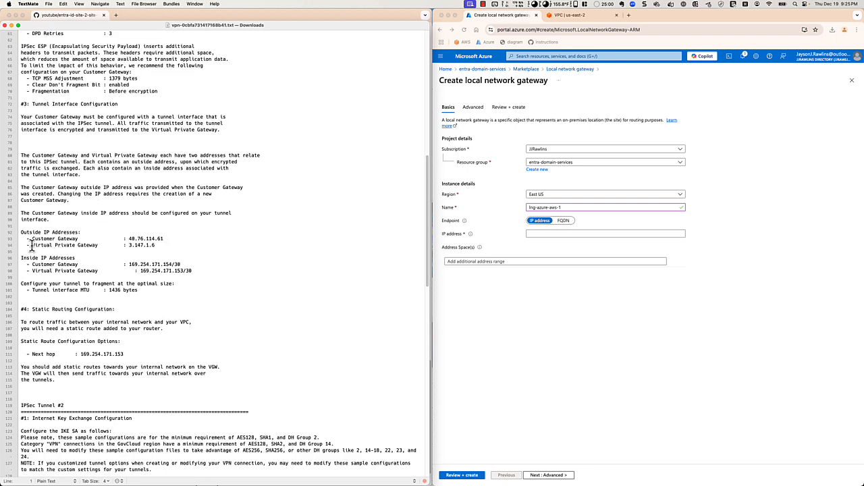
click(41, 246)
drag(129, 246, 155, 245)
key(super+c)
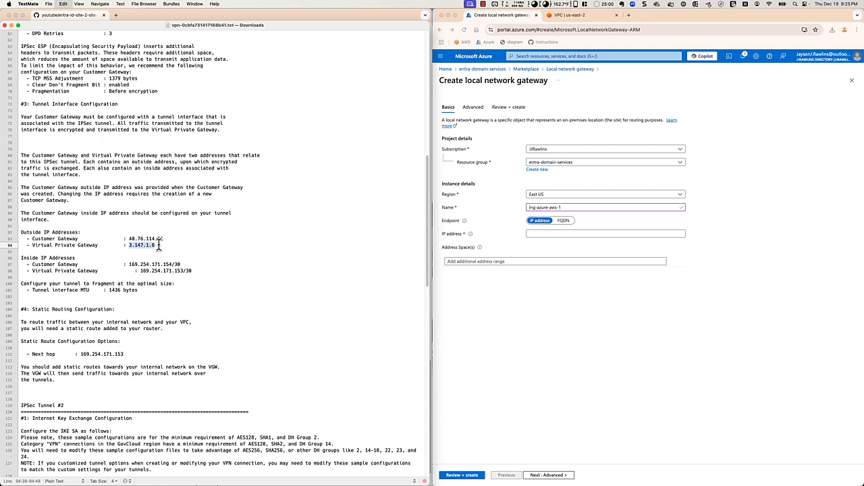
Set the local network gateway's IP address to 3.147.1.6 and close the configuration file.
click(533, 234)
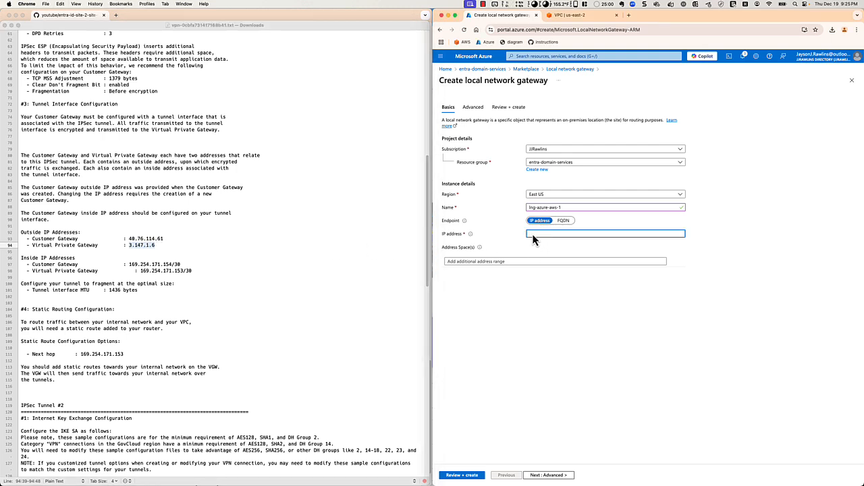
key(super+v)
click(159, 22)
key(super+w)
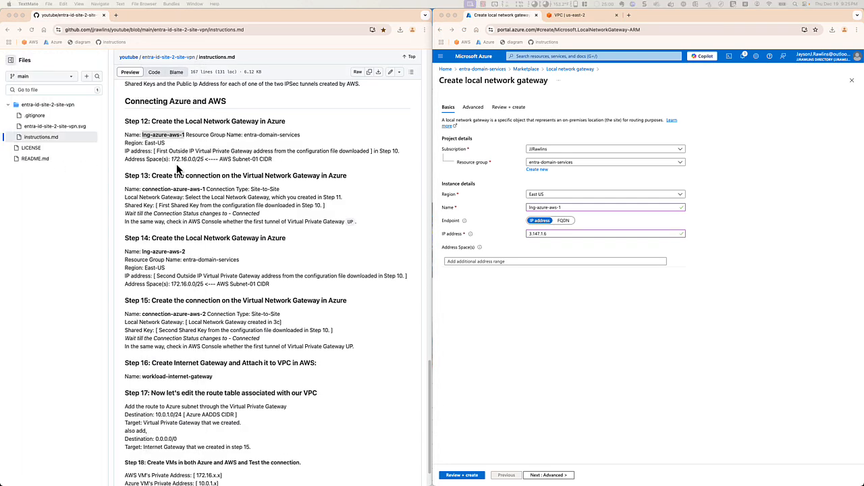
Copy the AWS Subnet-01 CIDR from Step 12 and add 172.16.0.0/25 as the gateway's address space.
click(177, 167)
drag(171, 159, 201, 160)
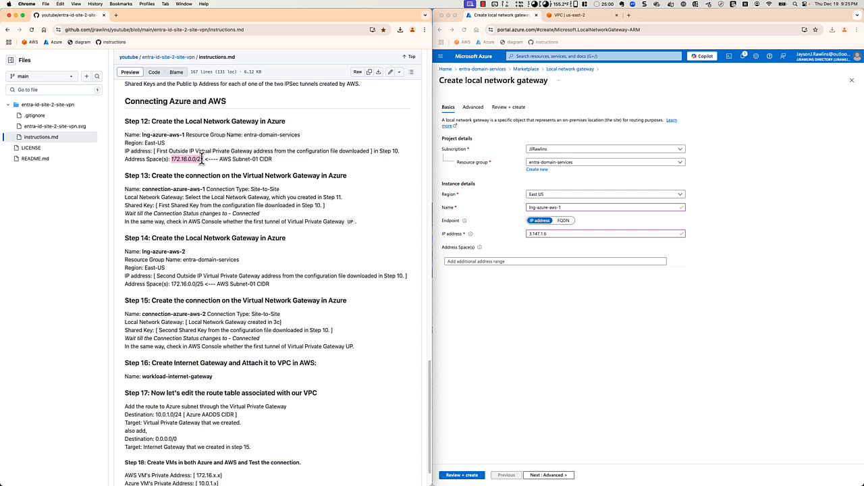
click(505, 262)
click(506, 261)
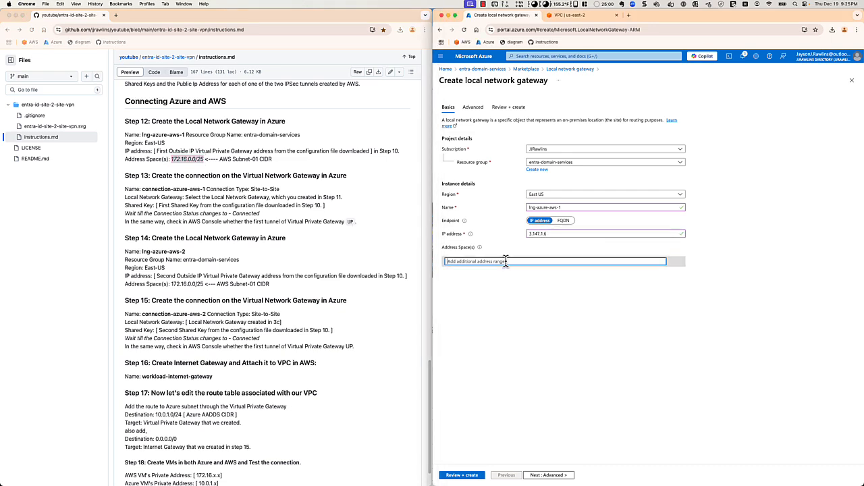
key(super+v)
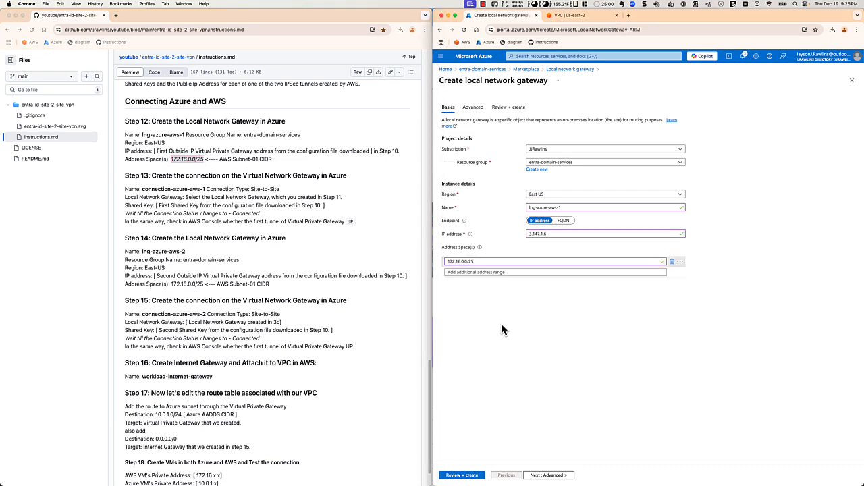
Keep BGP settings unconfigured, review the summary and create the local network gateway lng-azure-aws-1.
click(547, 475)
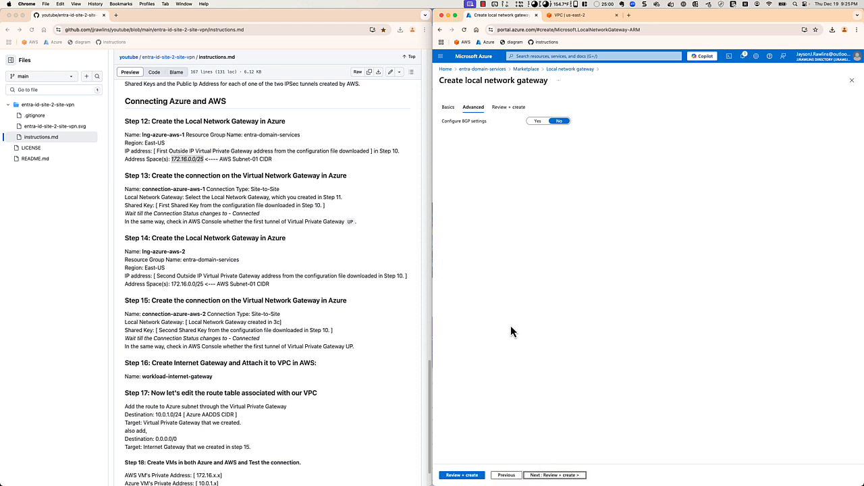
click(547, 475)
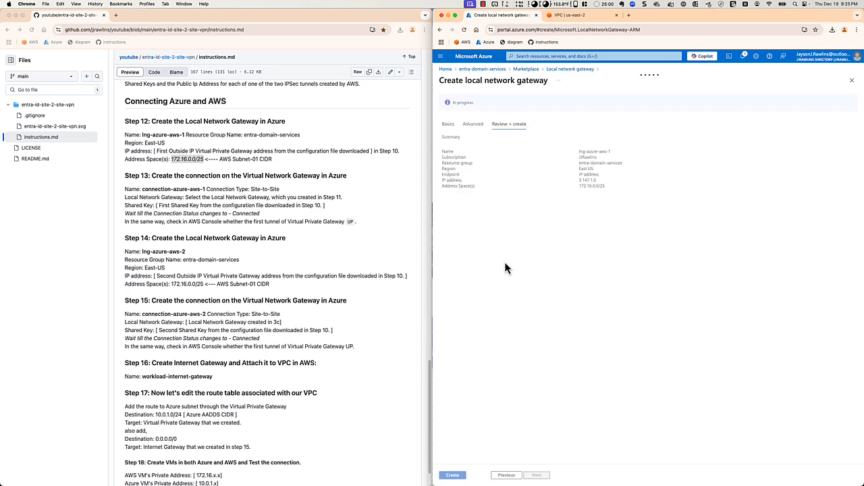
click(454, 475)
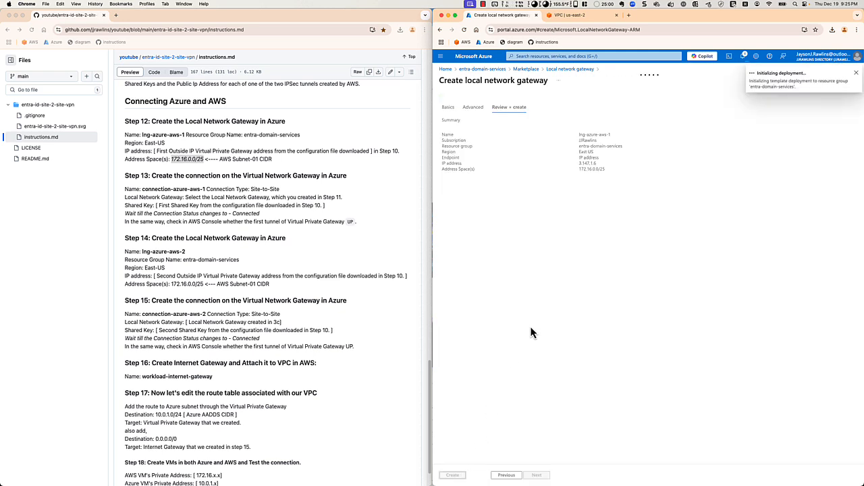
Copy the connection name connection-azure-aws-1 from Step 13 of the instructions.
scroll(193, 217, down, 3)
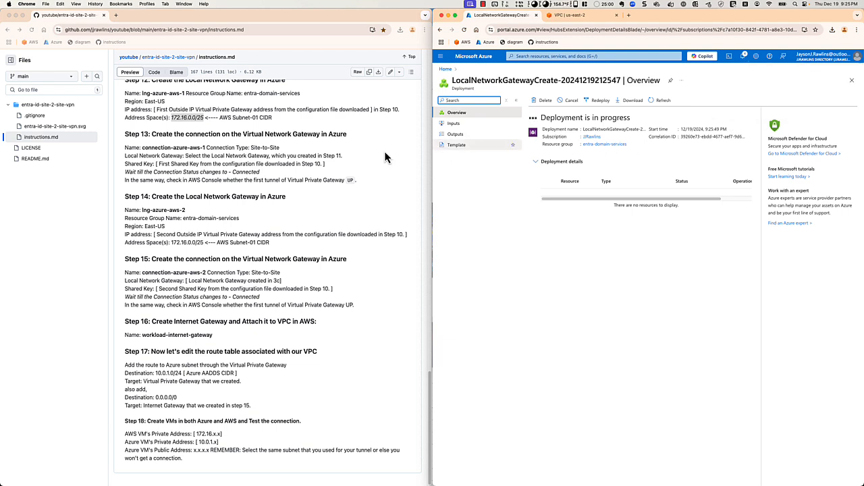
click(141, 147)
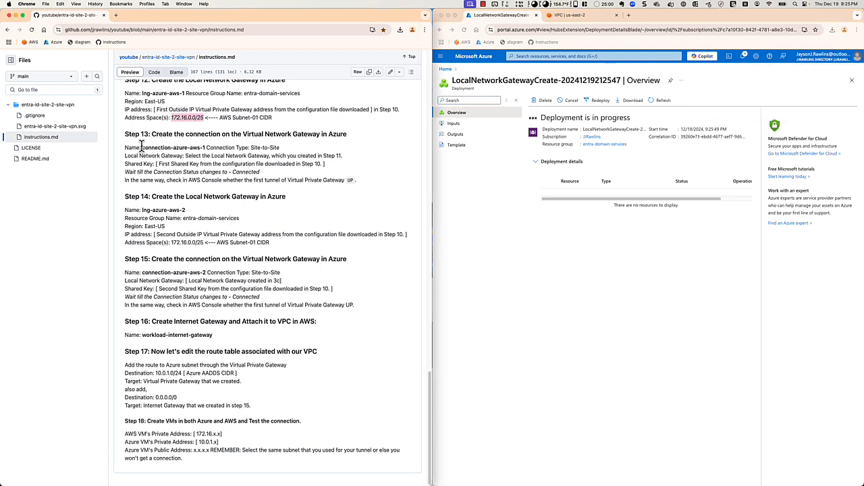
drag(142, 147, 207, 148)
key(super+c)
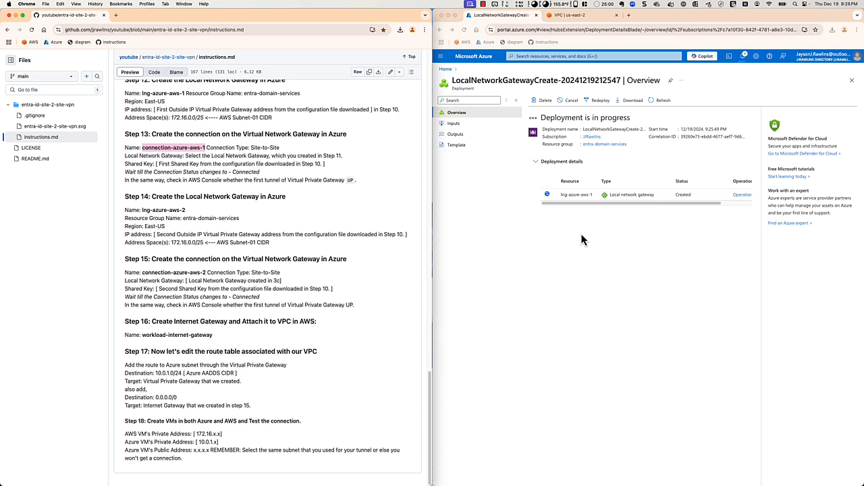
Refresh the local network gateway's deployment status and open the deployed resource.
click(653, 101)
click(653, 102)
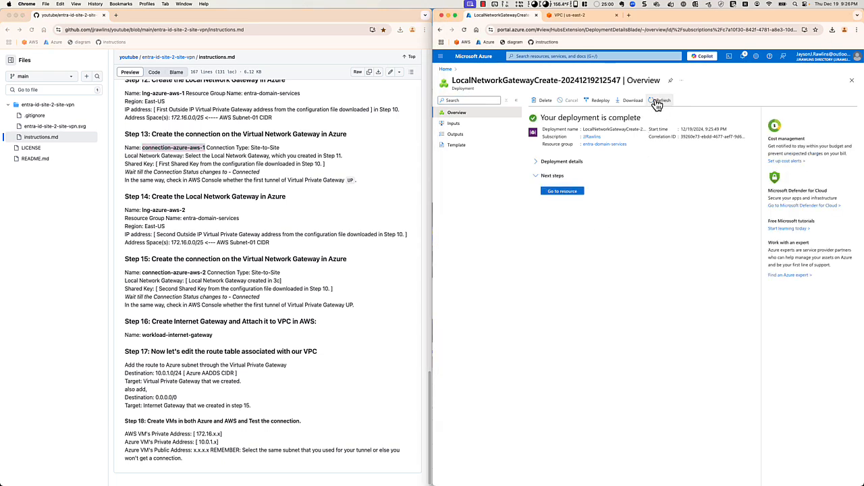
click(575, 192)
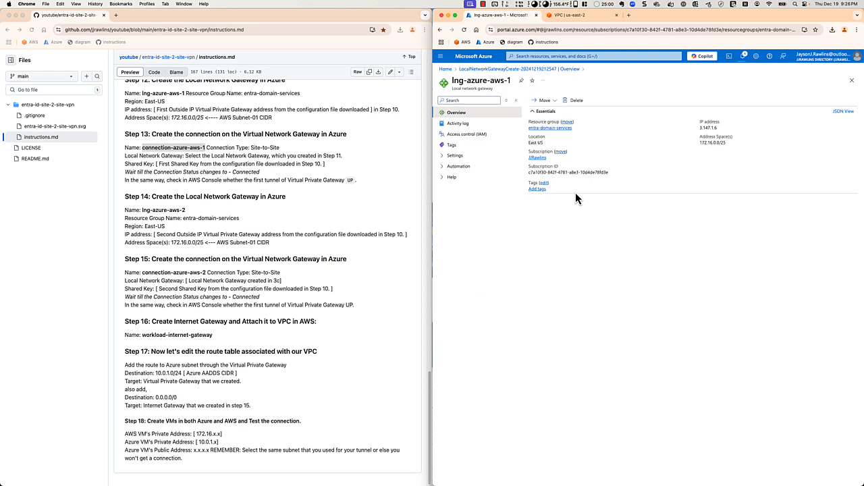
Return to the Azure home page, open vng-azure-aws in the entra-domain-services resource group and start adding a connection to it.
click(447, 70)
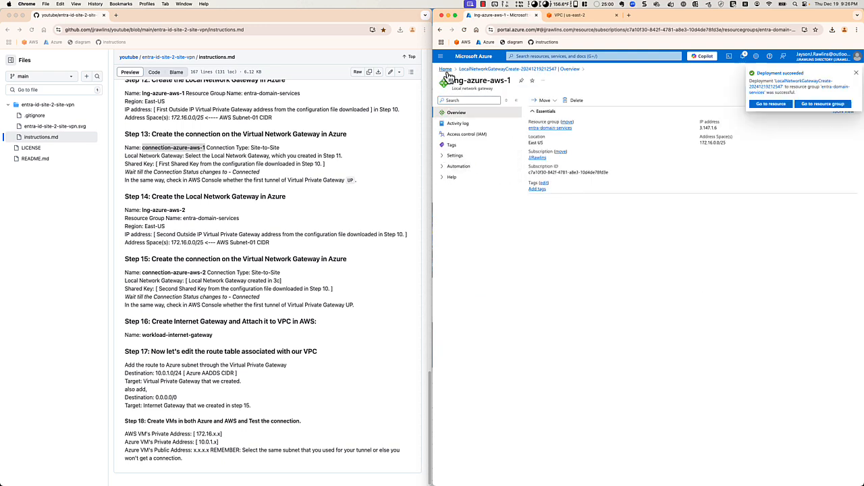
click(855, 74)
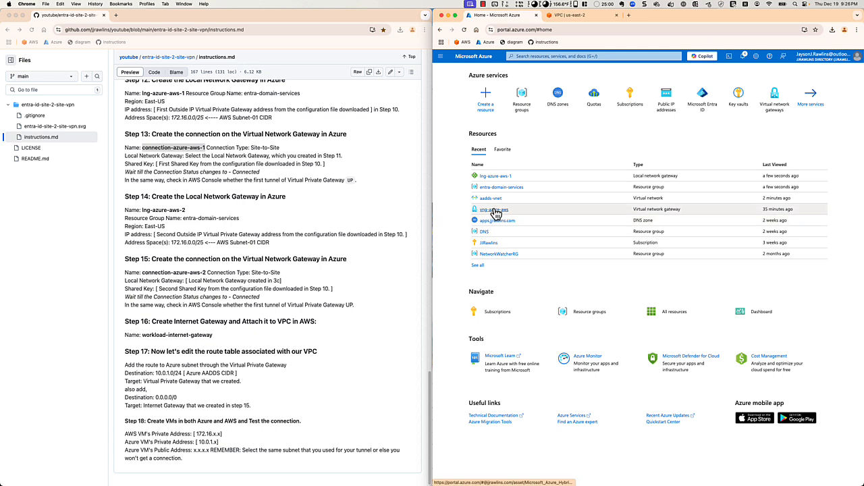
mouse_move(493, 216)
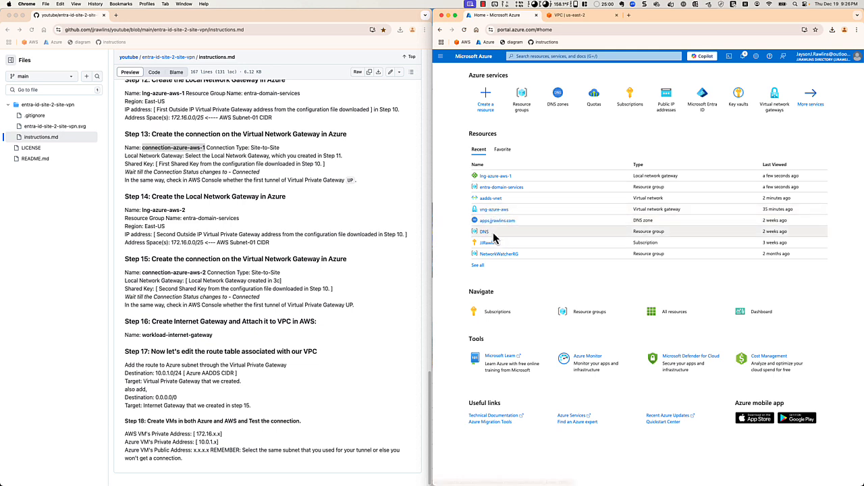
click(492, 187)
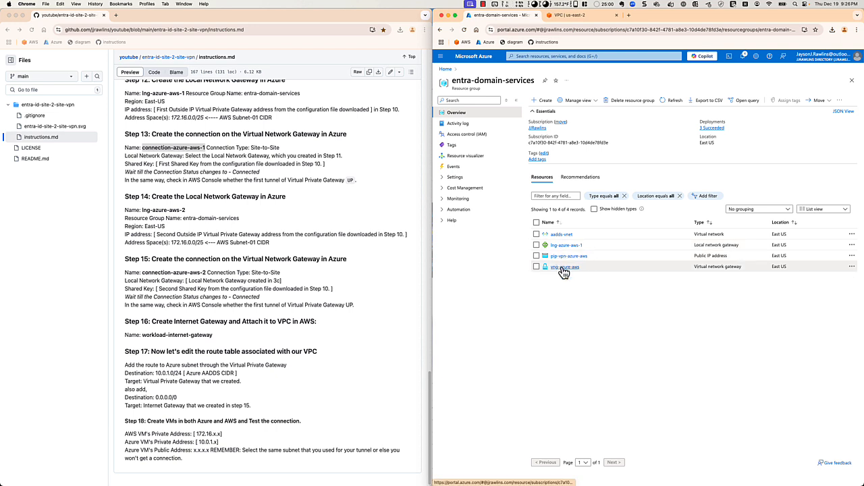
click(563, 268)
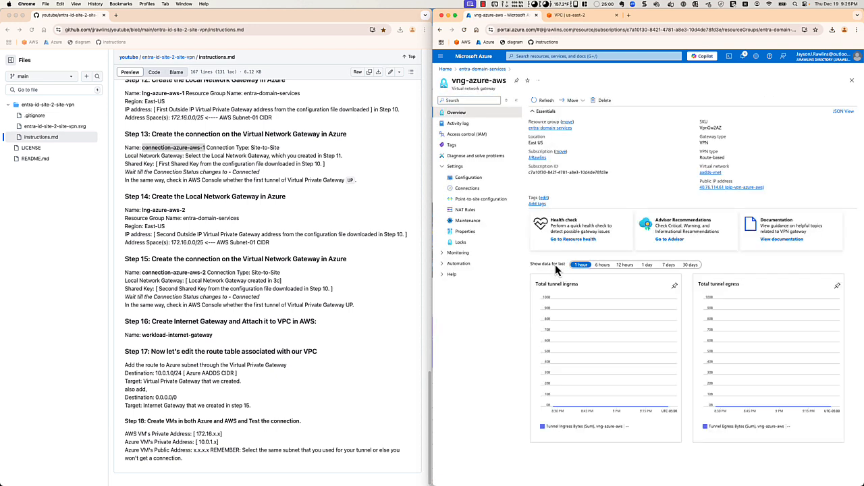
click(467, 188)
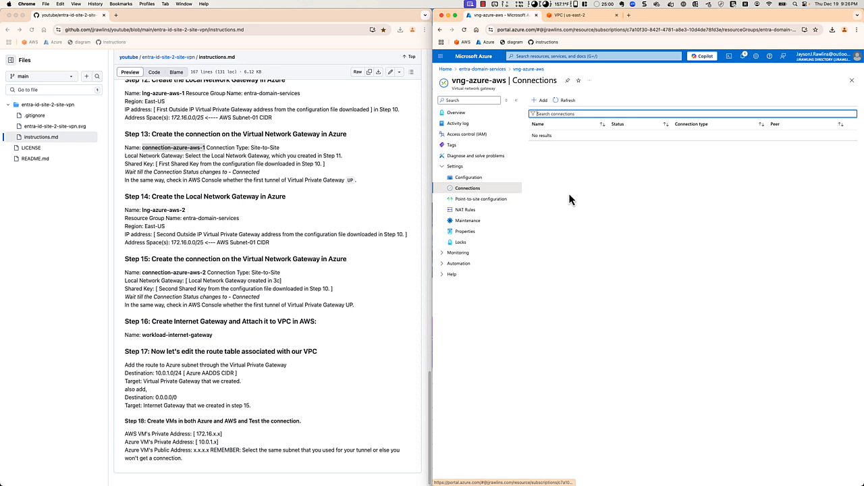
click(540, 100)
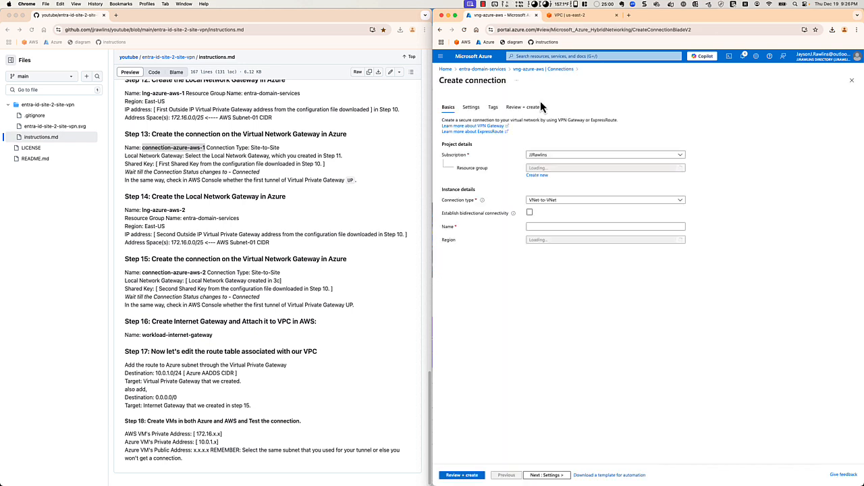
Set the connection type to Site-to-site (IPsec), name the connection connection-azure-aws-1, and continue to its settings.
click(547, 200)
click(544, 217)
click(533, 214)
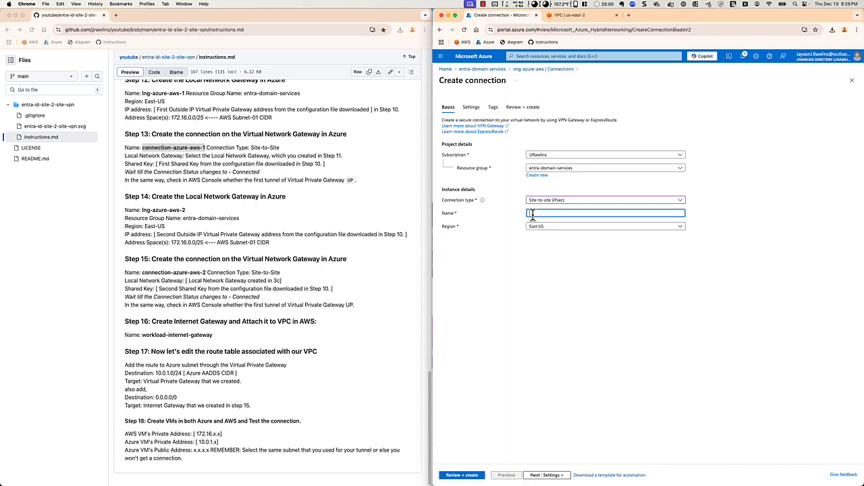
key(super+v)
click(497, 311)
click(544, 476)
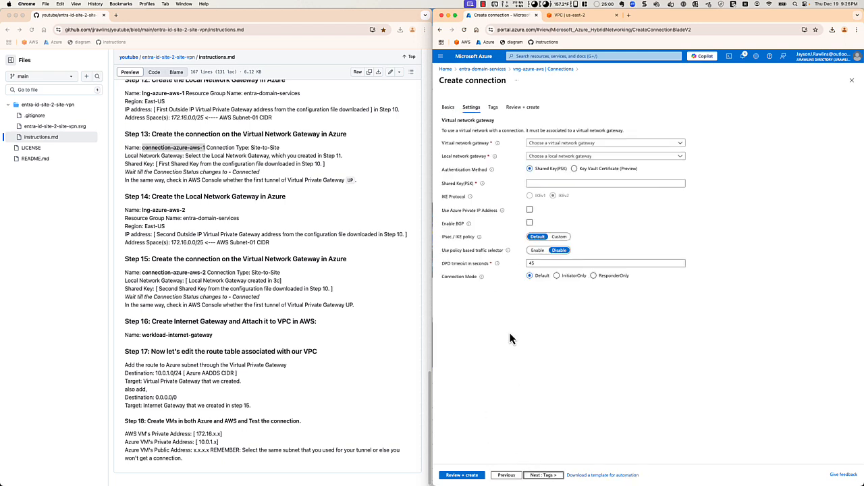
Assign vng-azure-aws as the virtual network gateway and lng-azure-aws-1 as the local network gateway.
click(536, 145)
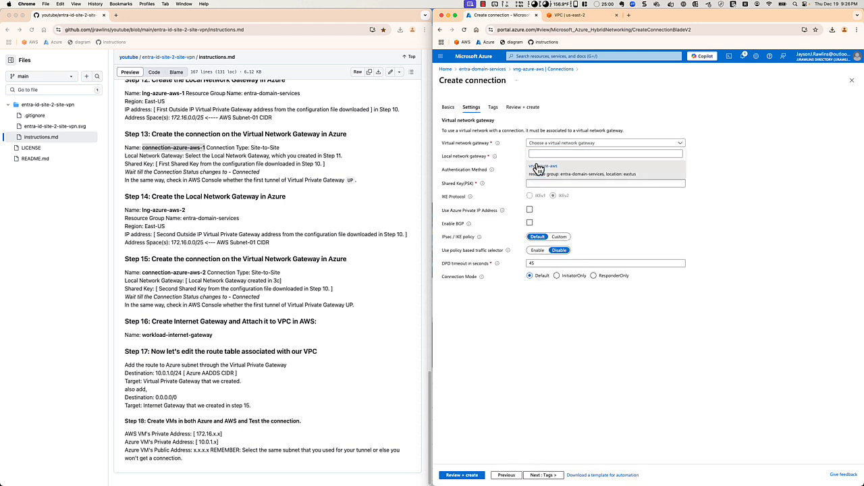
click(543, 165)
click(546, 156)
click(544, 169)
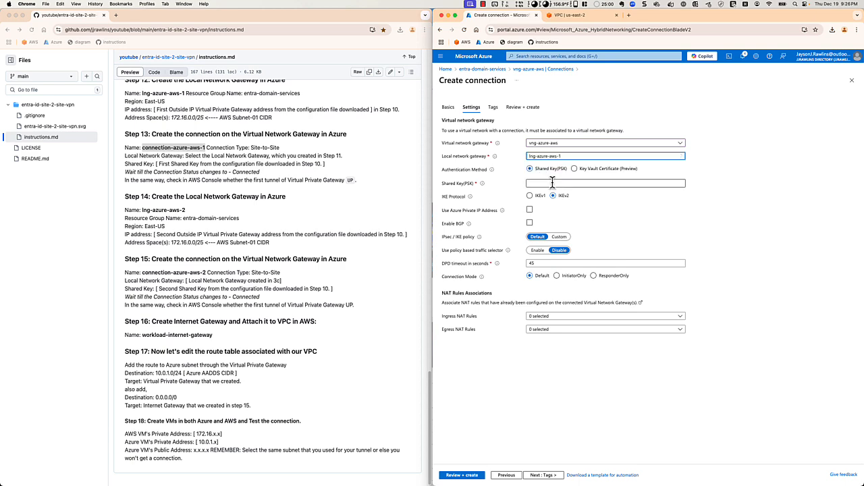
Copy the first tunnel's pre-shared key from the downloaded VPN configuration file into Shared Key (PSK), leaving Use Azure Private IP Address off.
click(574, 183)
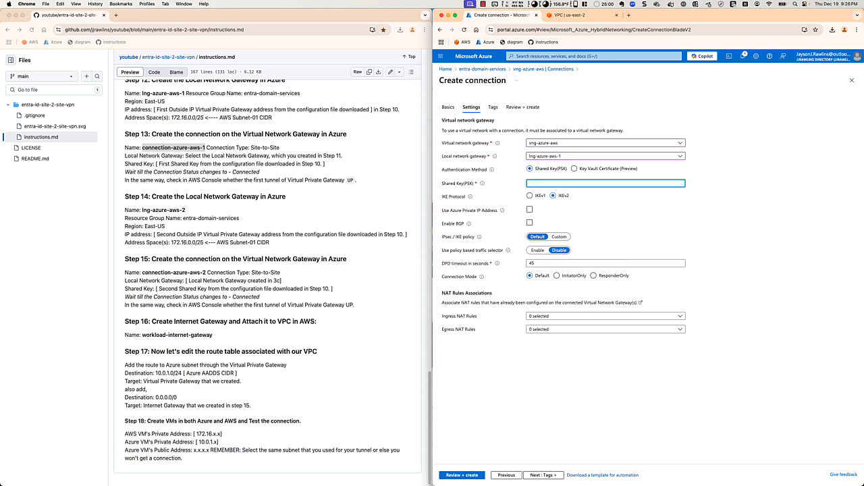
key(super+Tab)
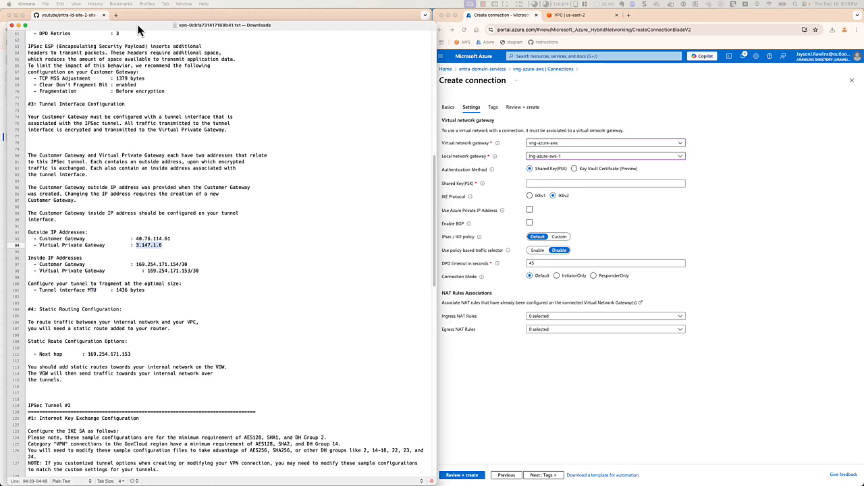
scroll(150, 260, up, 10)
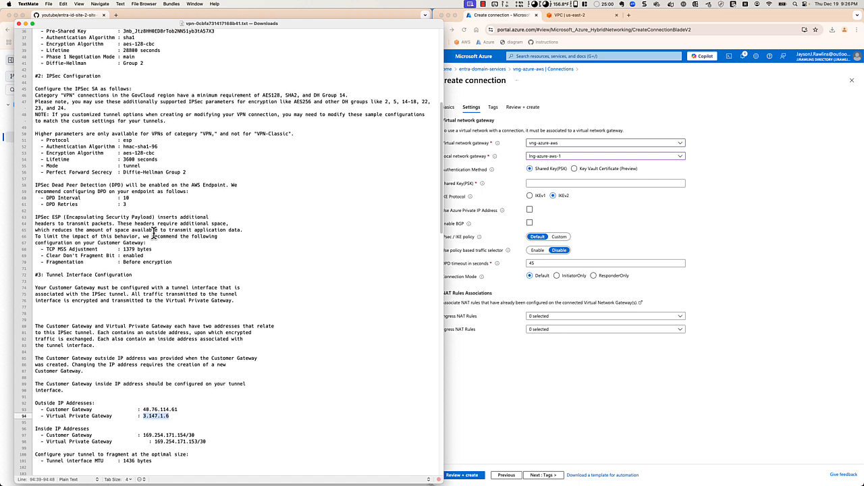
scroll(133, 215, up, 2)
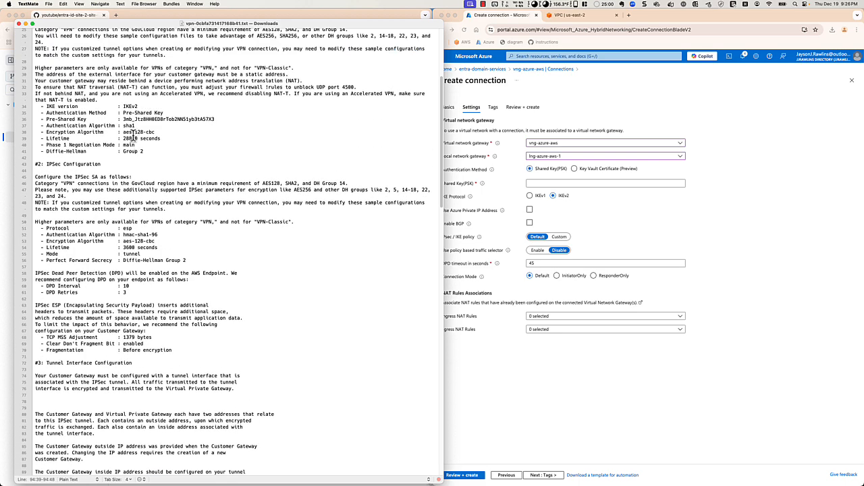
drag(123, 119, 213, 118)
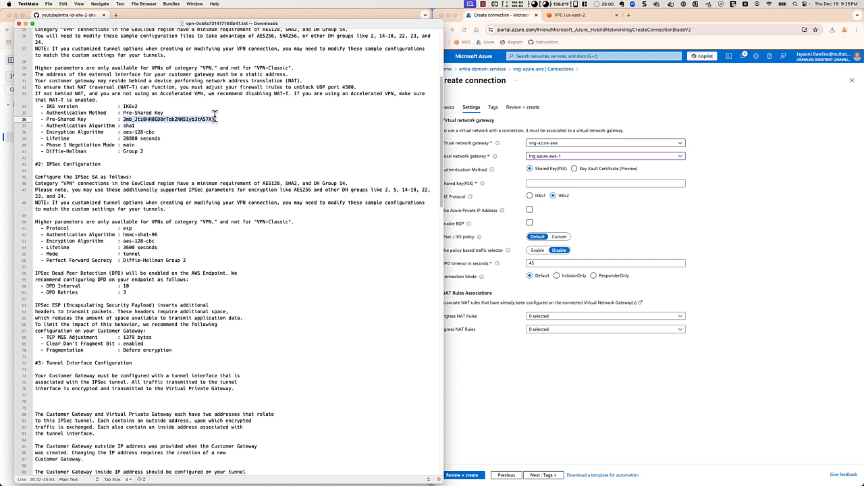
click(533, 183)
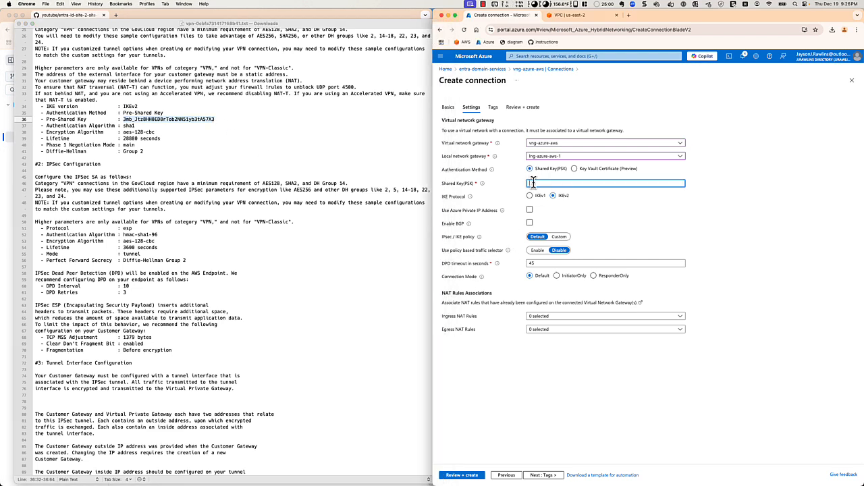
key(super+v)
click(529, 211)
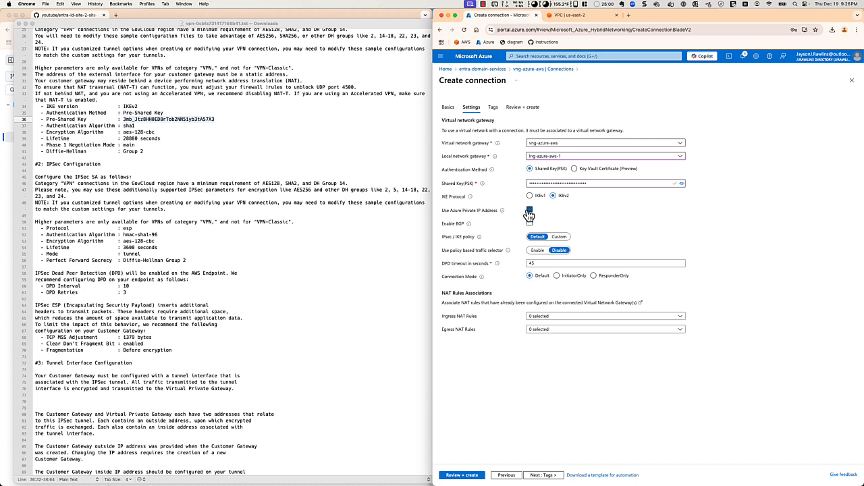
click(529, 212)
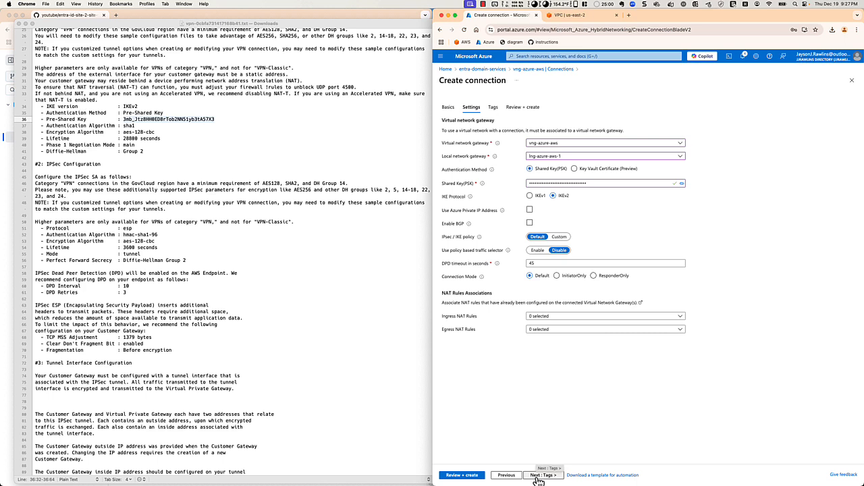
Skip the tags, review the configuration, and create the connection-azure-aws-1 connection.
click(538, 476)
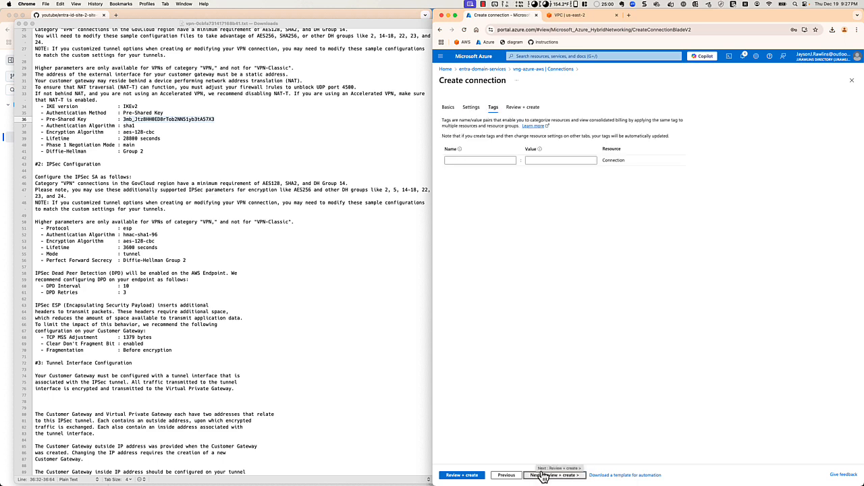
click(558, 476)
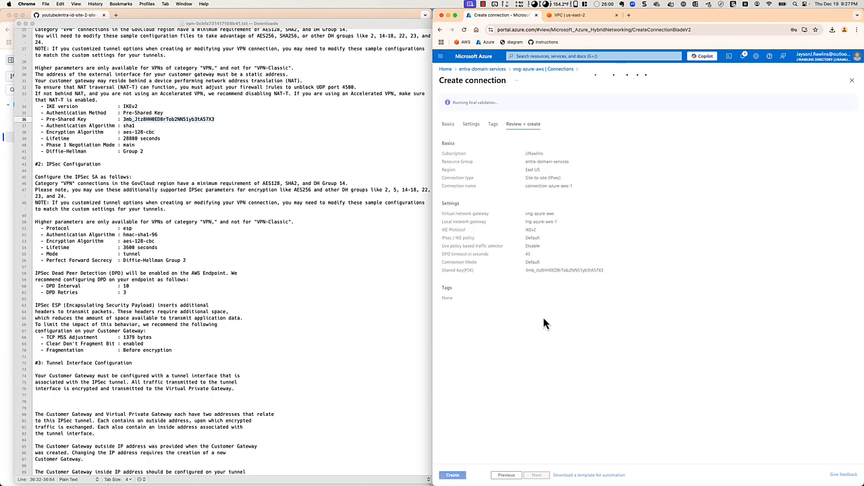
double_click(148, 23)
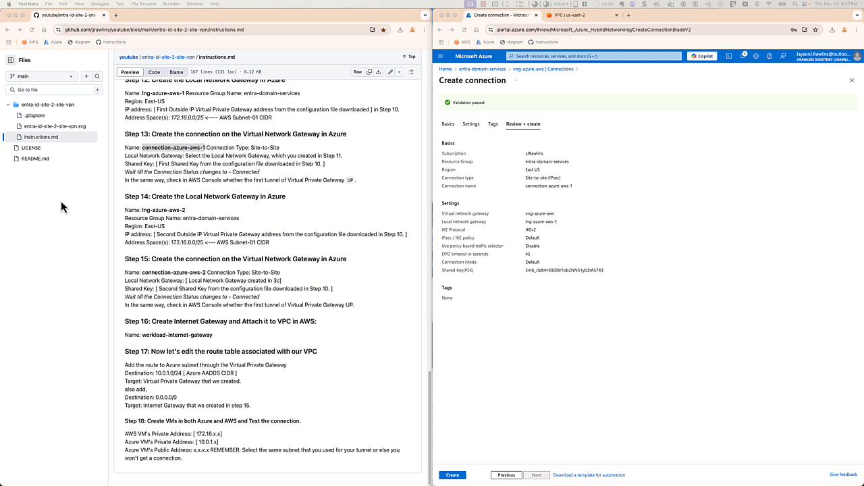
click(453, 476)
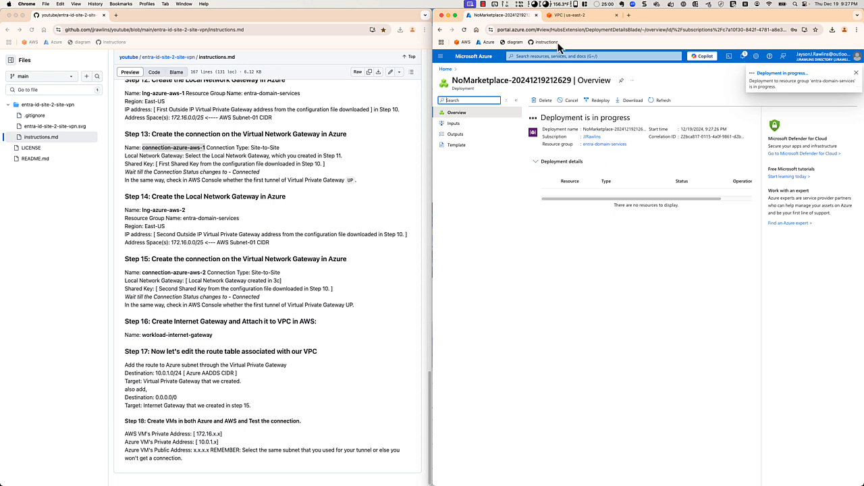
Switch to the AWS console and inspect the tunnel state table of the vpn-aadds-azure-aws connection.
click(571, 15)
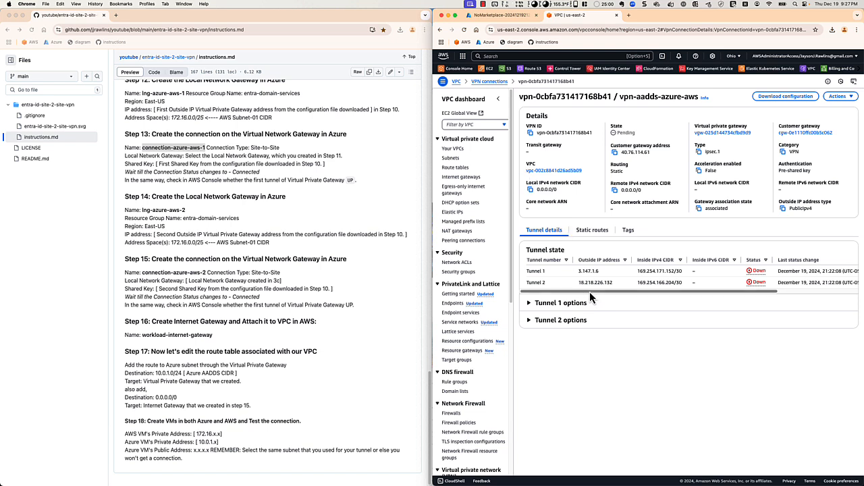
drag(589, 292, 607, 290)
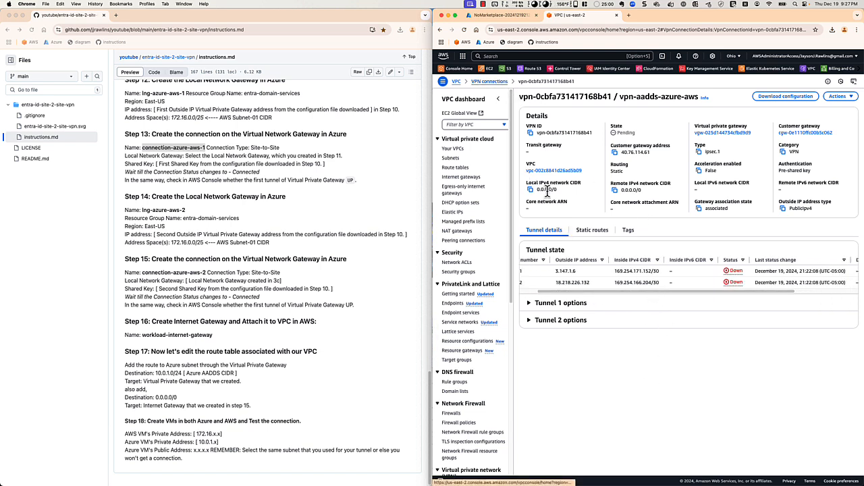
drag(607, 295, 712, 295)
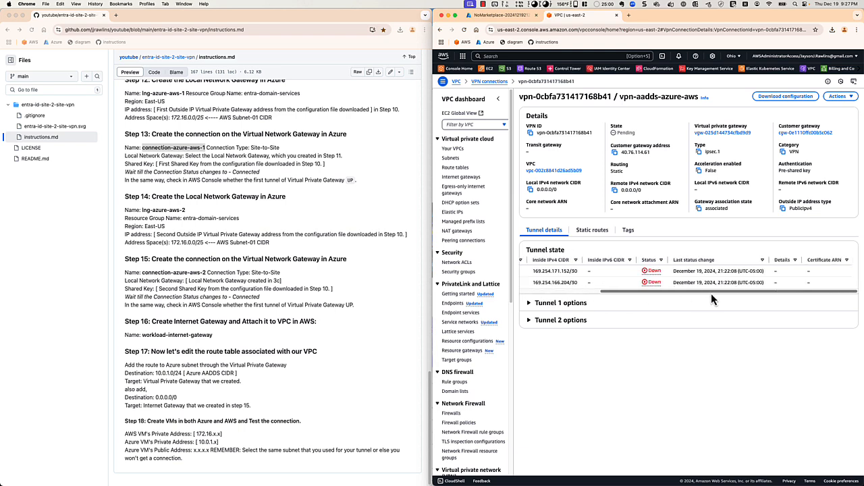
drag(657, 296, 516, 289)
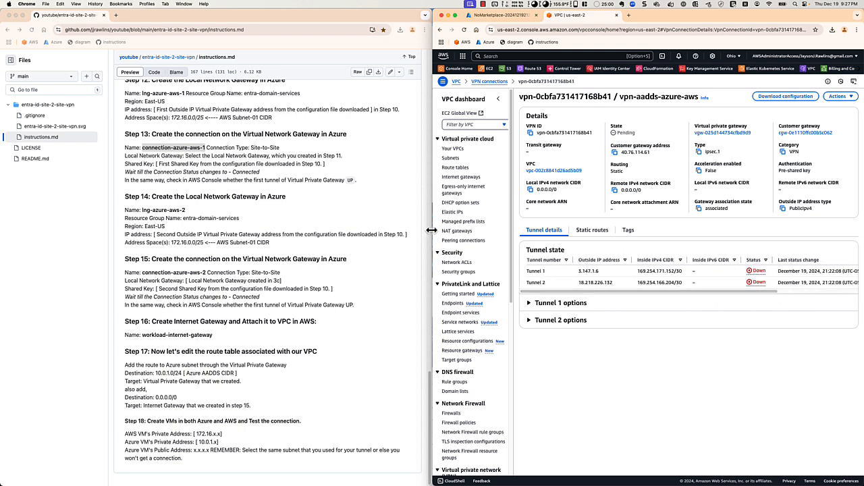
drag(430, 230, 288, 221)
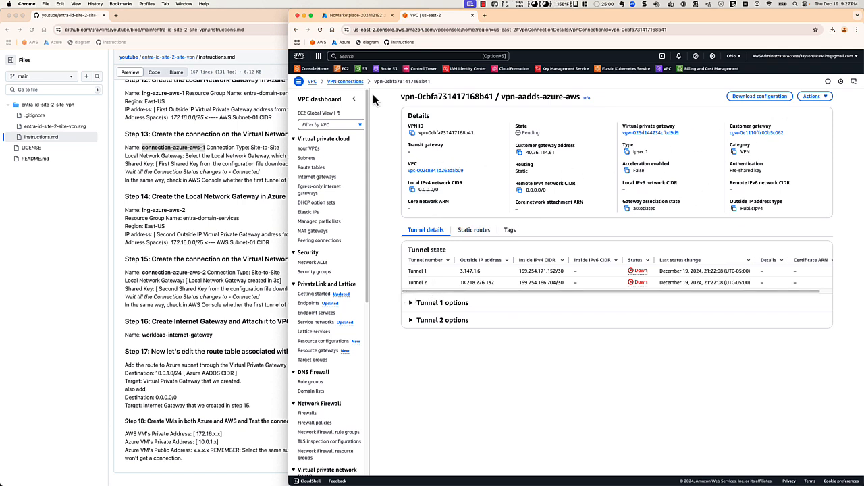
Reload the vpn-aadds-azure-aws connection page to check the updated tunnel statuses.
click(321, 30)
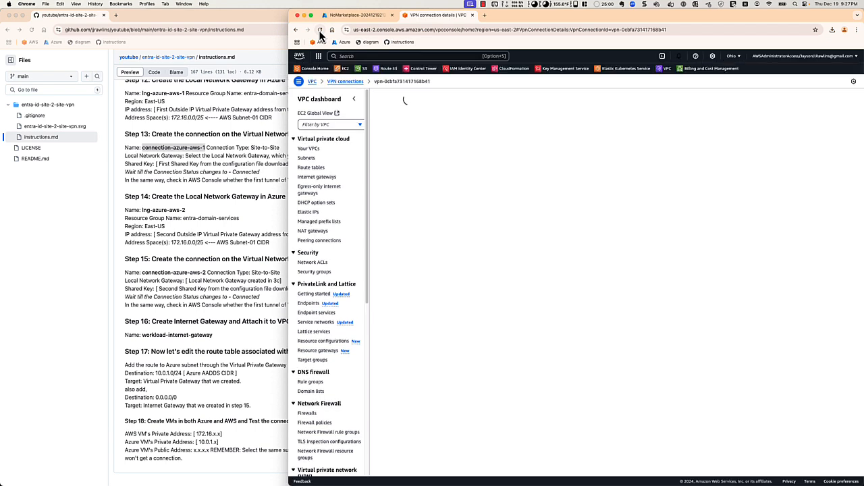
click(320, 29)
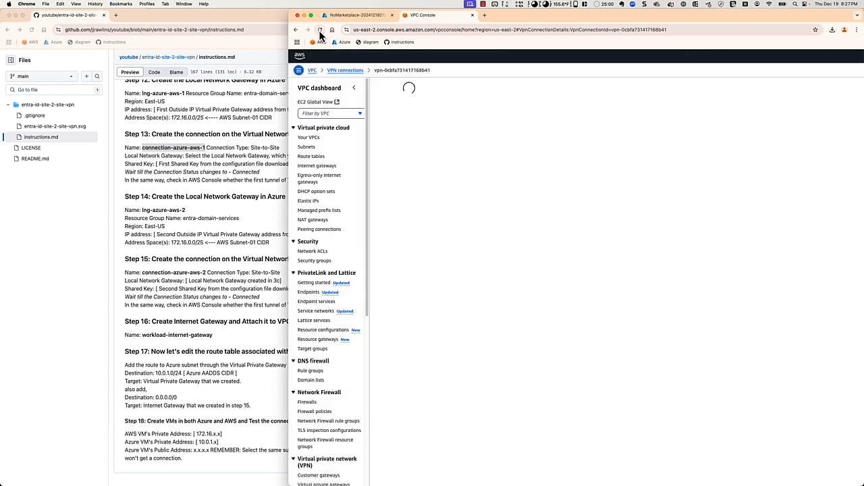
click(321, 30)
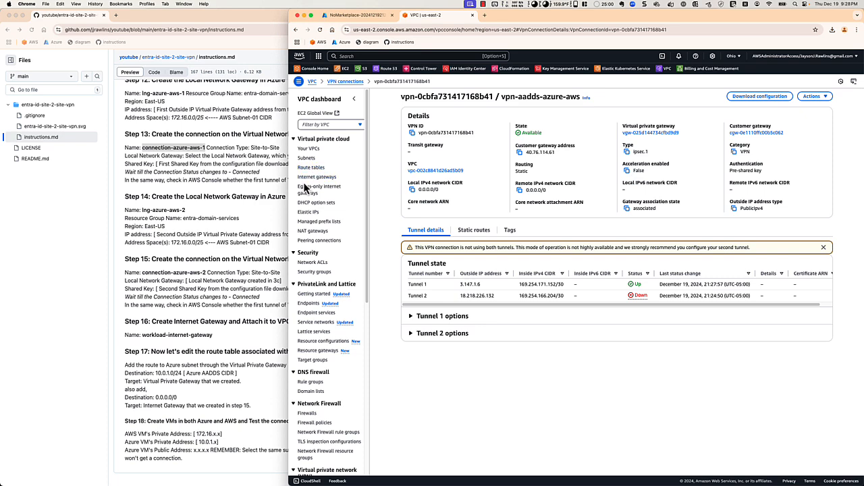
drag(291, 189, 432, 187)
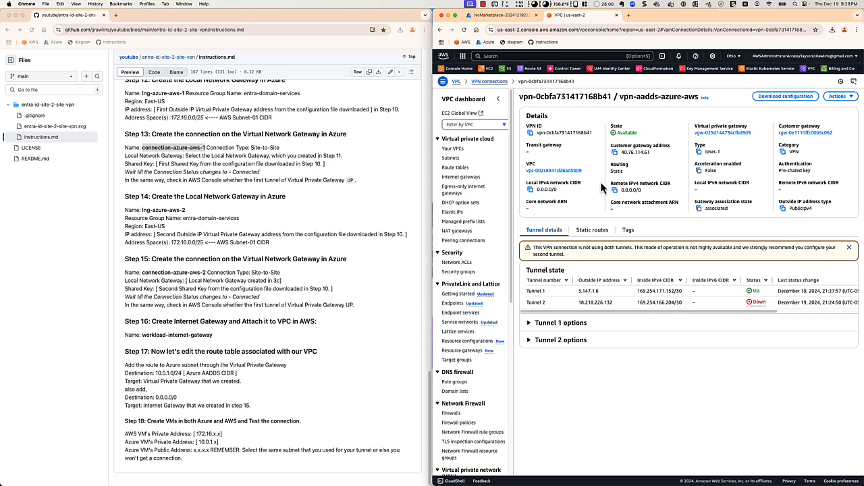
Return to the Azure portal, open the deployed connection-azure-aws-1 resource, and dismiss the deployment notification.
click(500, 15)
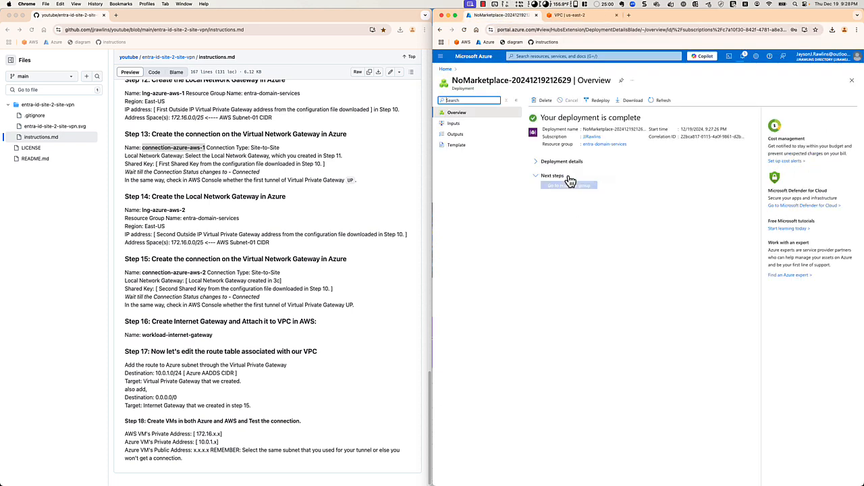
click(572, 193)
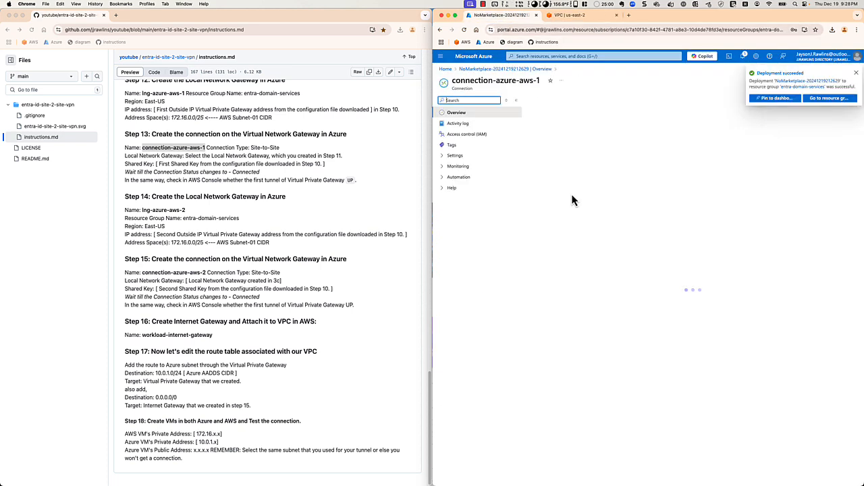
click(856, 72)
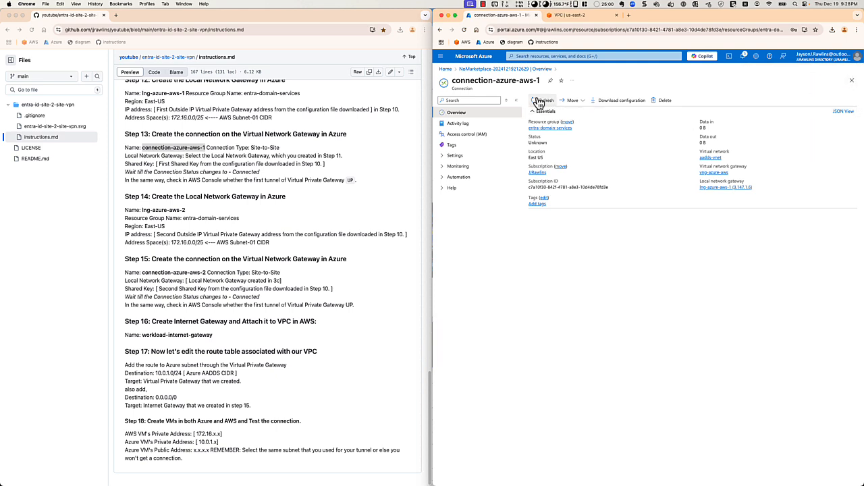
Refresh the connection-azure-aws-1 overview repeatedly to check its connection status.
click(464, 30)
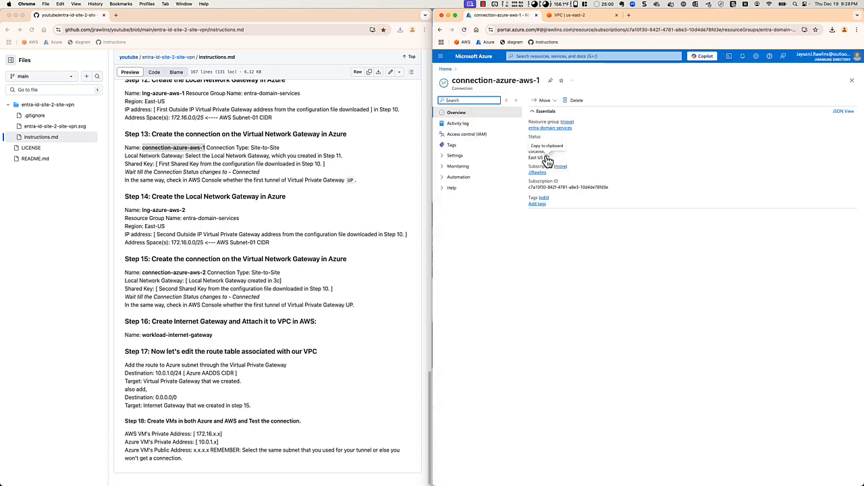
click(541, 102)
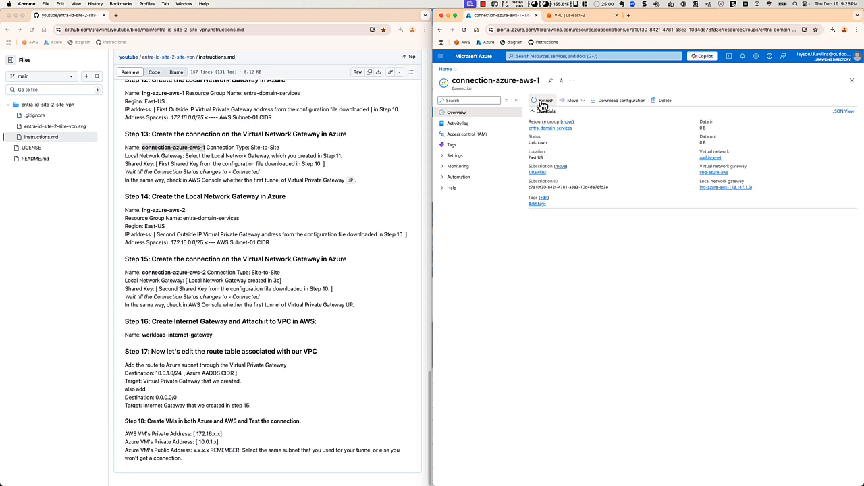
click(464, 30)
click(542, 102)
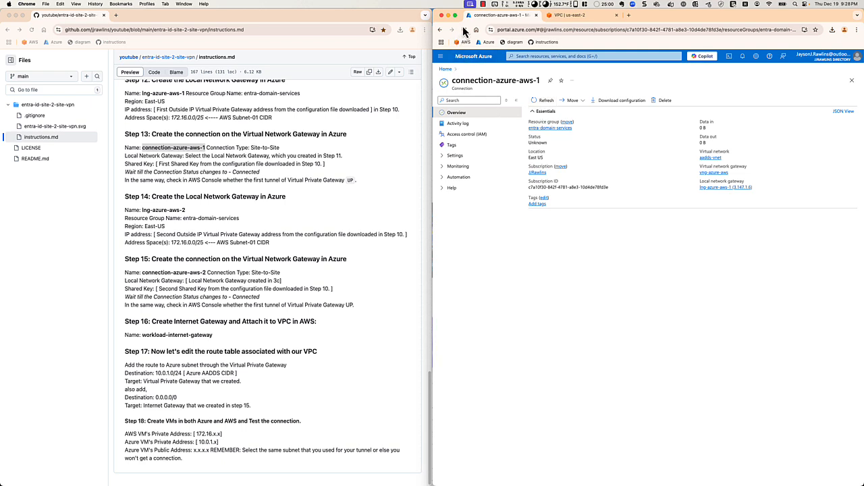
click(464, 29)
click(545, 101)
click(464, 29)
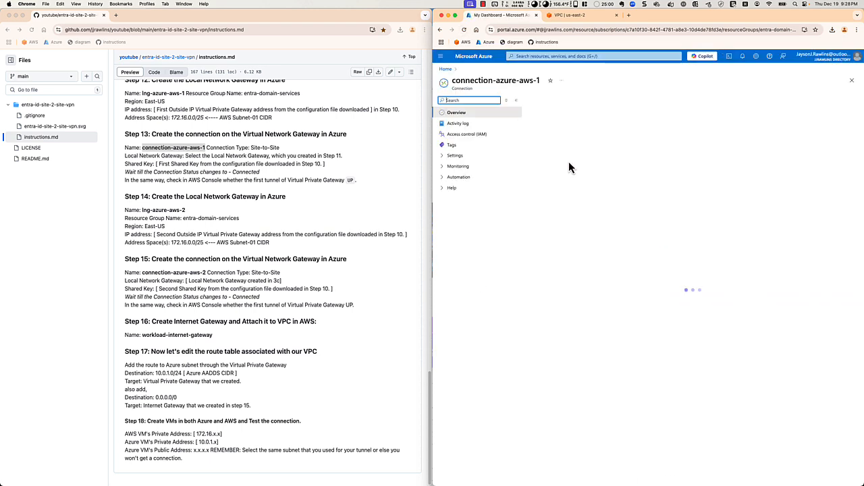
click(547, 101)
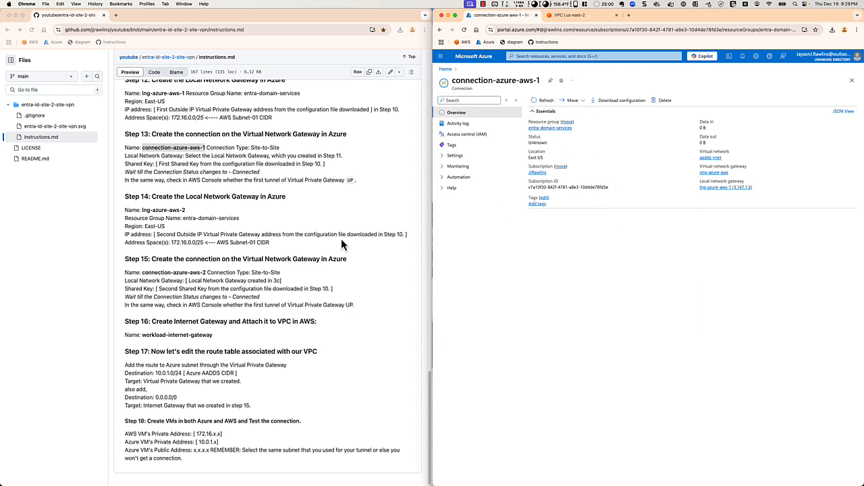
Switch back to the vpn-aadds-azure-aws connection details in the AWS console to review the tunnel state.
click(225, 217)
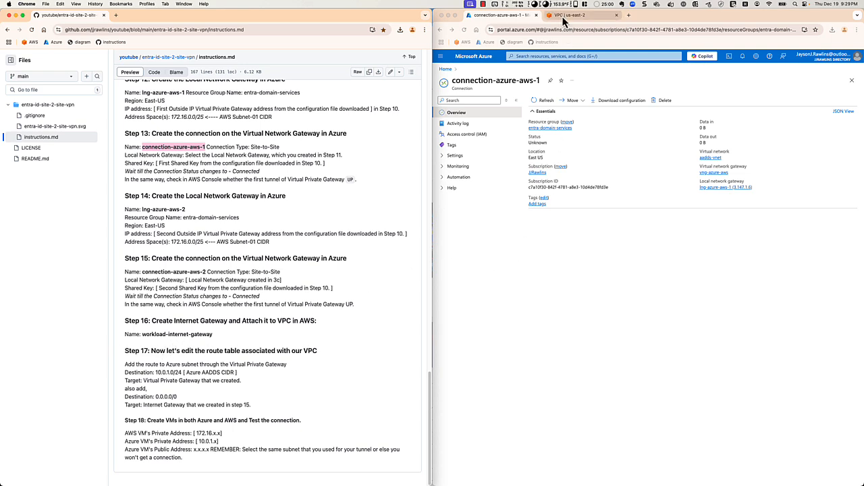
click(566, 15)
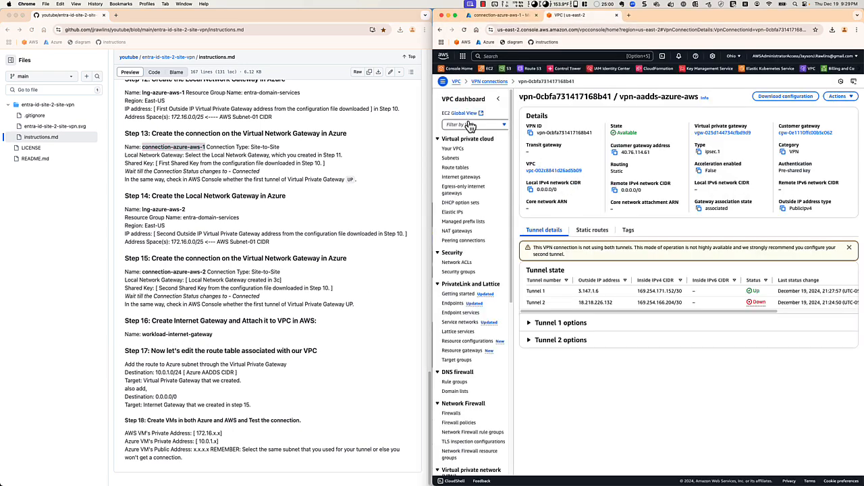
Inspect the workload-subnet-public1-us-east-2a subnet and its route table association, leaving the association editor without saving.
click(451, 158)
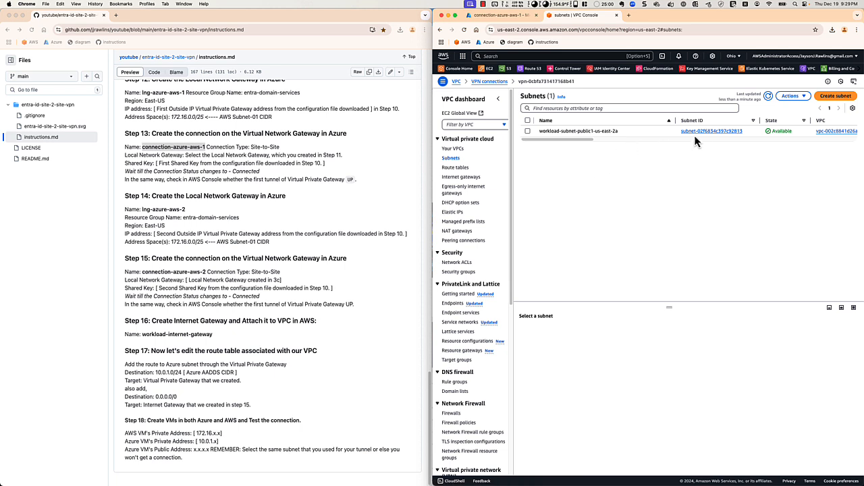
click(701, 133)
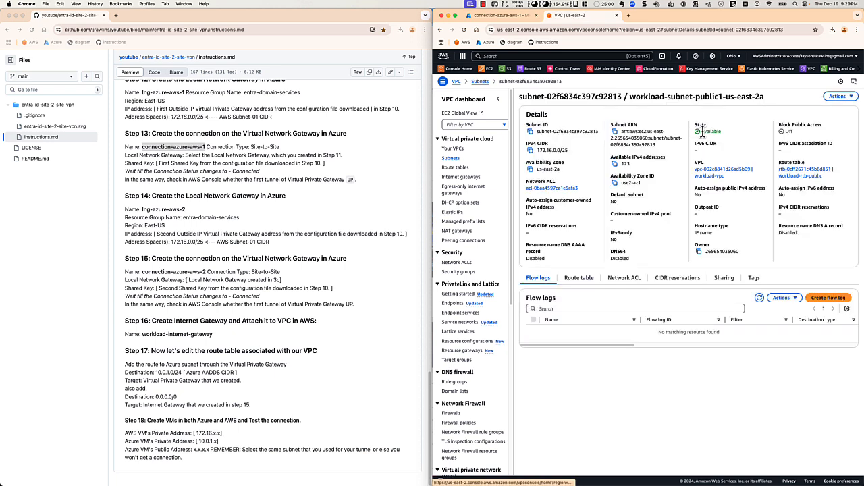
click(572, 280)
click(811, 293)
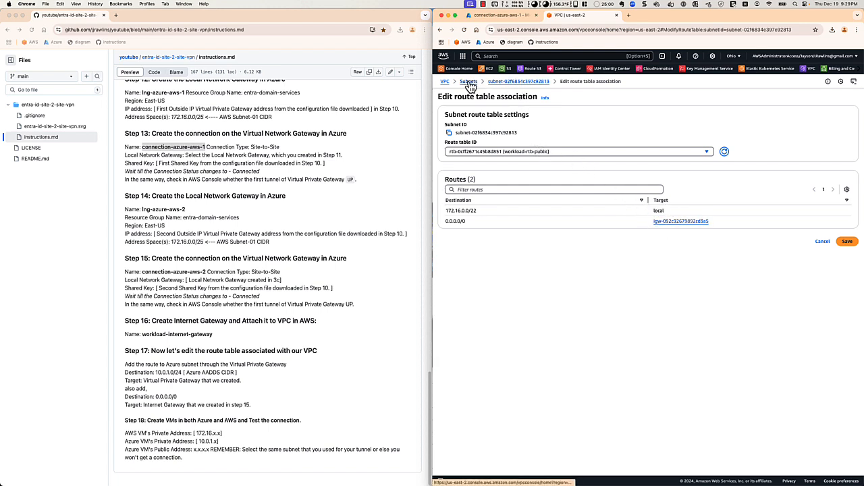
click(503, 82)
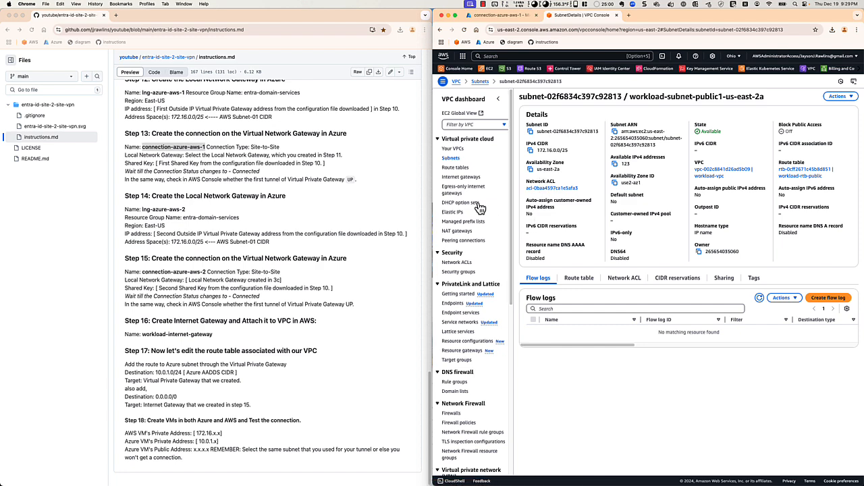
Find the route table associated with the workload subnet and open the details of workload-rtb-public.
click(456, 169)
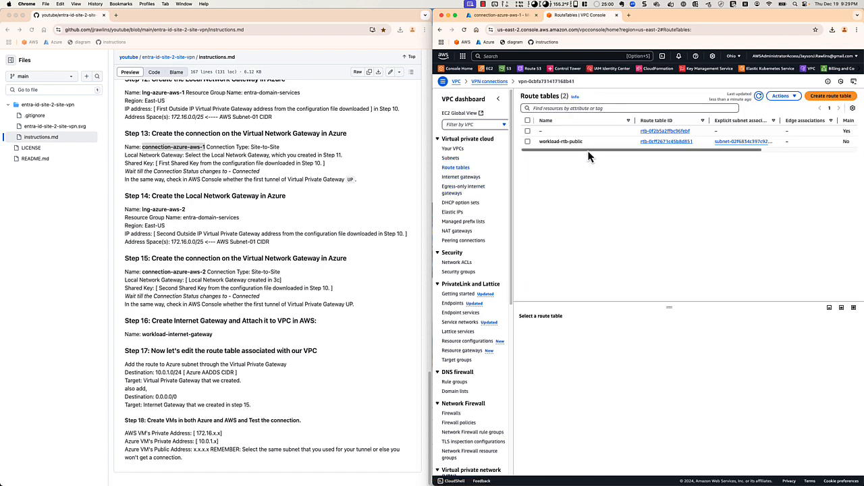
scroll(637, 150, right, 2)
drag(713, 120, 735, 120)
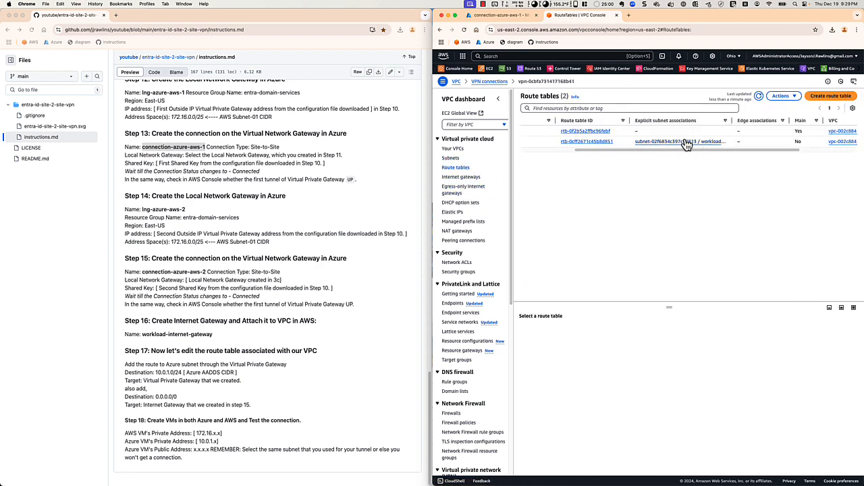
click(587, 141)
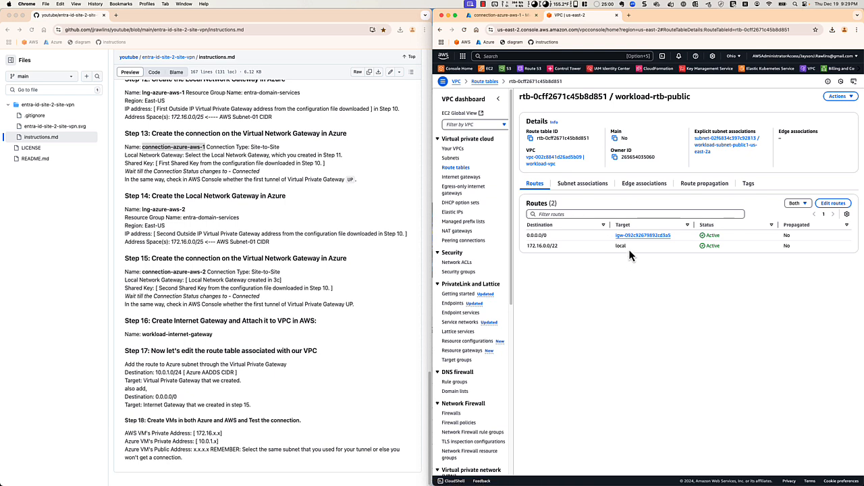
Start editing the routes of workload-rtb-public and add a route with destination 10.0.1.0/24 copied from Step 17 of the instructions.
click(830, 203)
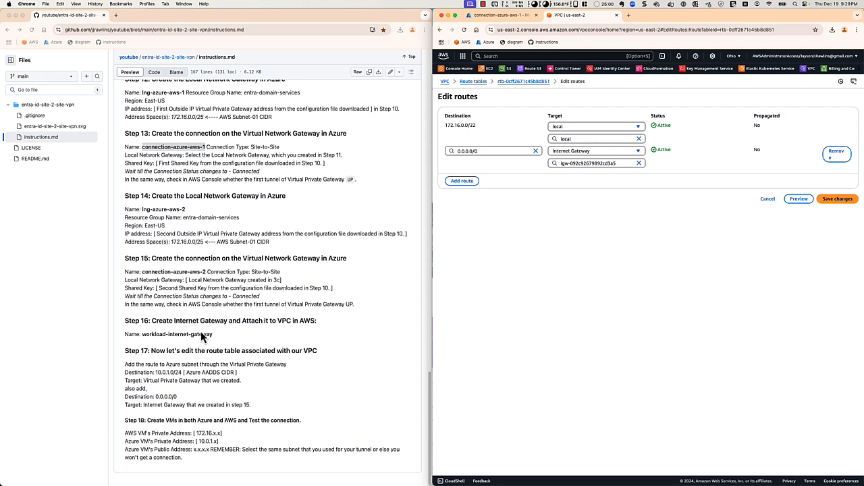
click(463, 182)
click(171, 375)
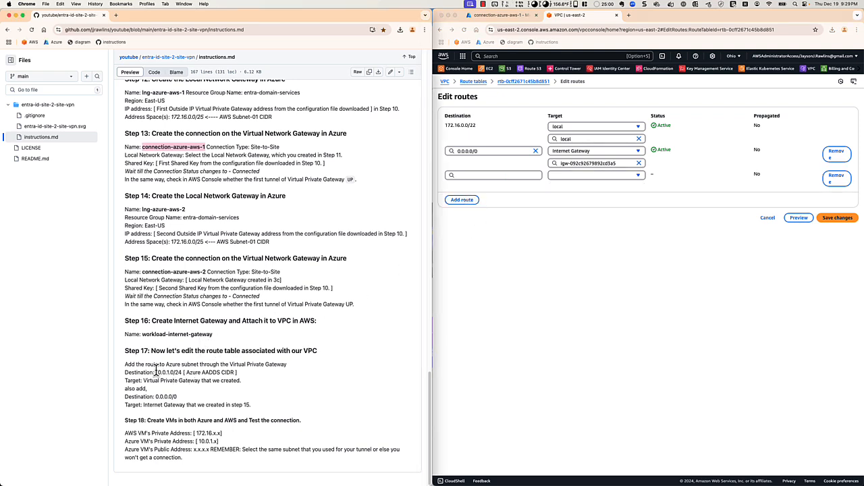
drag(155, 372, 181, 371)
key(super+c)
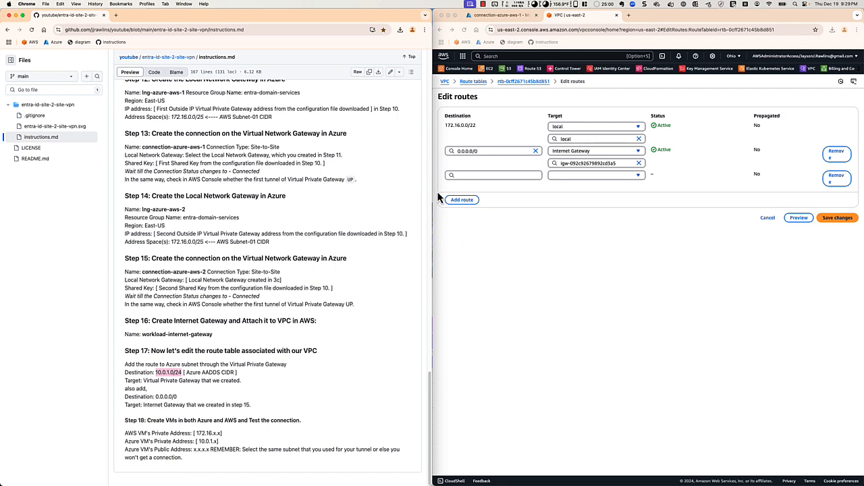
click(474, 176)
key(super+v)
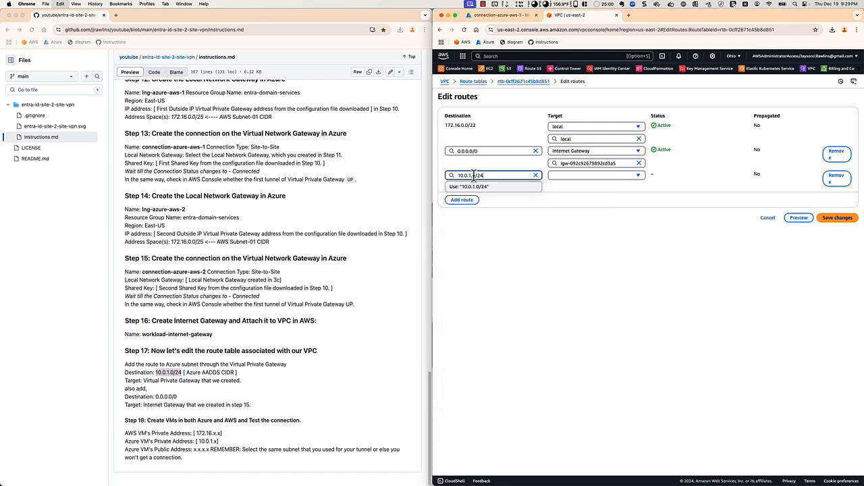
click(483, 192)
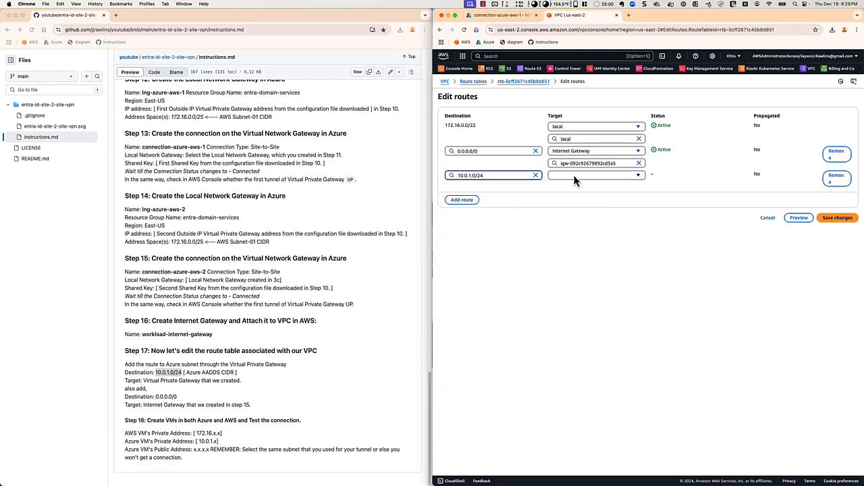
Target the 10.0.1.0/24 route at the virtual private gateway vgw-025d144734cfbd9d9, save the routes and dismiss the notification.
click(574, 179)
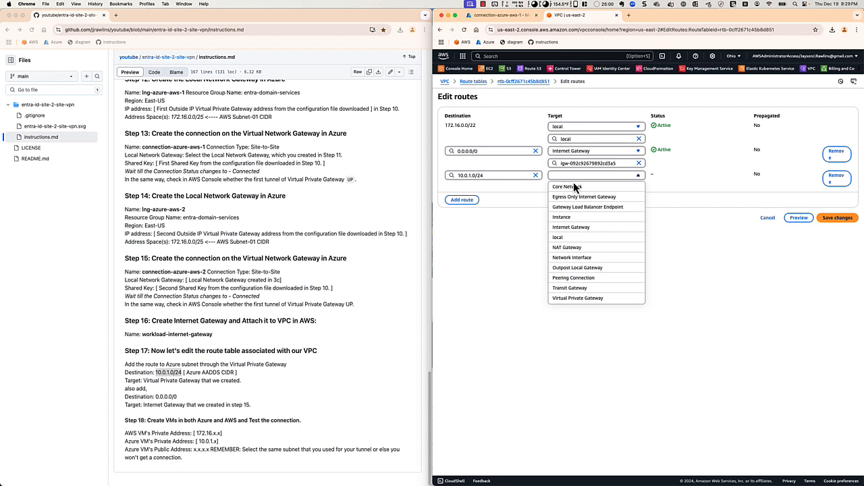
click(578, 298)
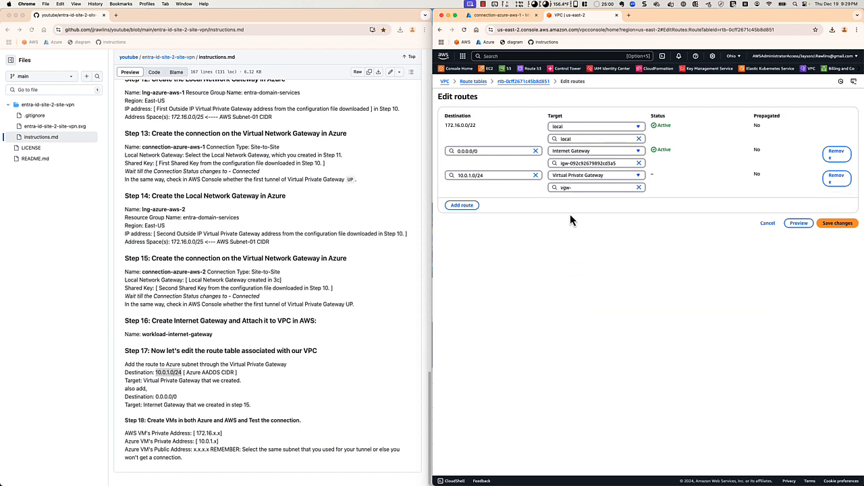
click(566, 187)
click(570, 207)
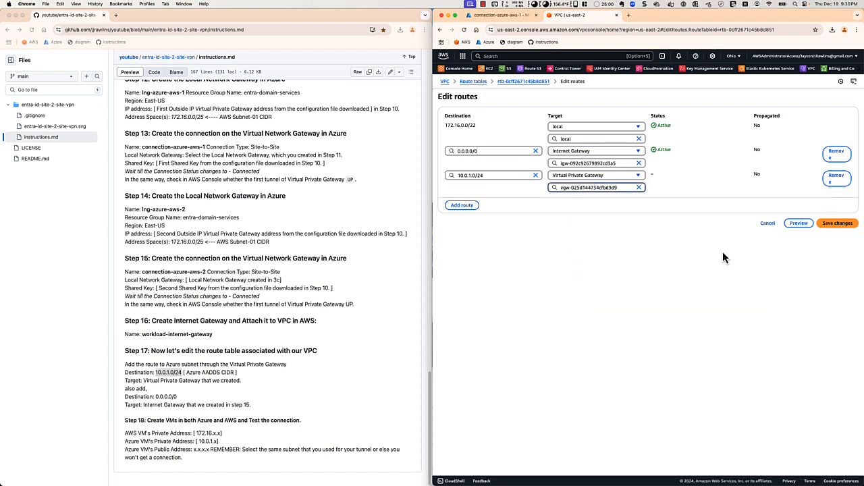
click(841, 225)
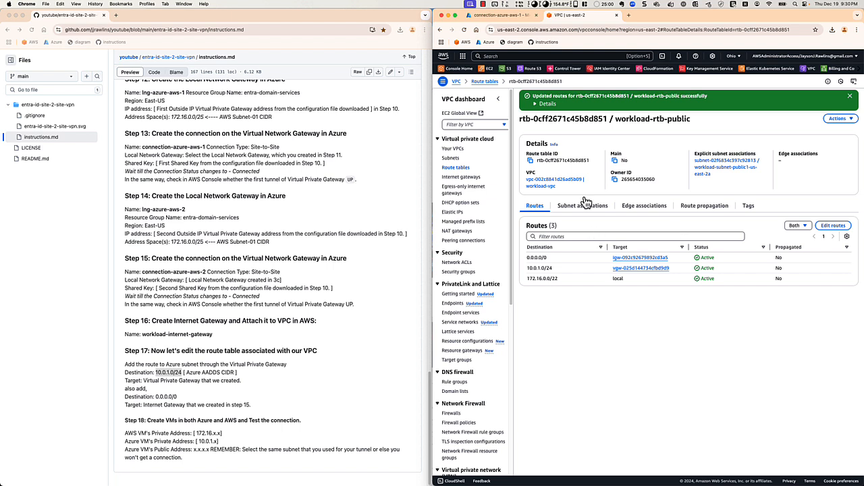
click(849, 95)
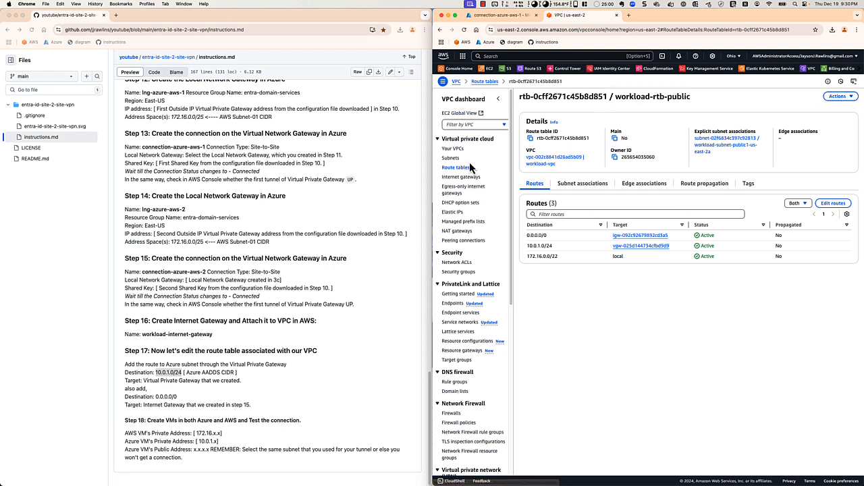
Switch to the Azure portal, refresh the connection-azure-aws-1 overview to check its status, and return to the portal home.
click(500, 15)
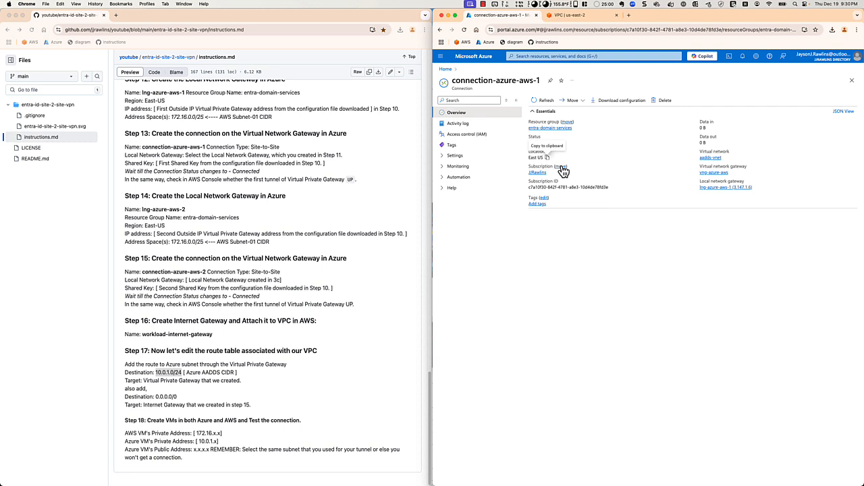
click(541, 101)
click(464, 30)
click(541, 100)
click(446, 69)
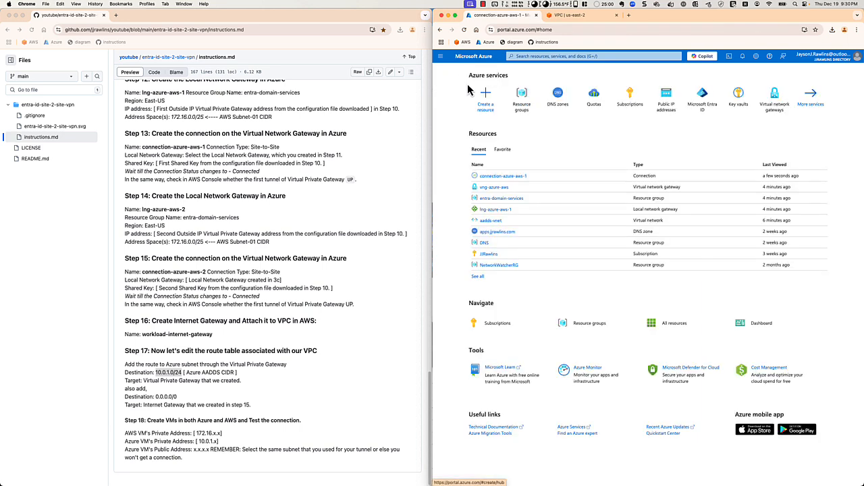
Reopen connection-azure-aws-1 from the recent resources, reload its overview to recheck the status, and expand its settings.
click(498, 177)
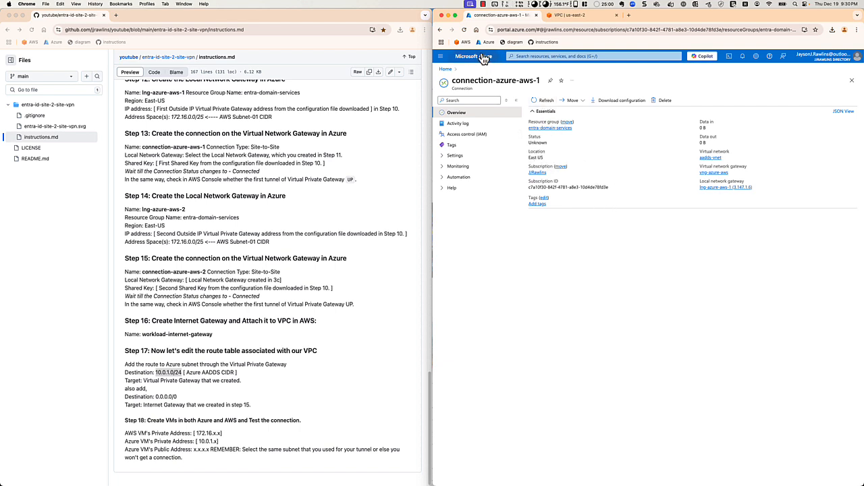
click(464, 30)
click(541, 101)
click(464, 29)
click(449, 157)
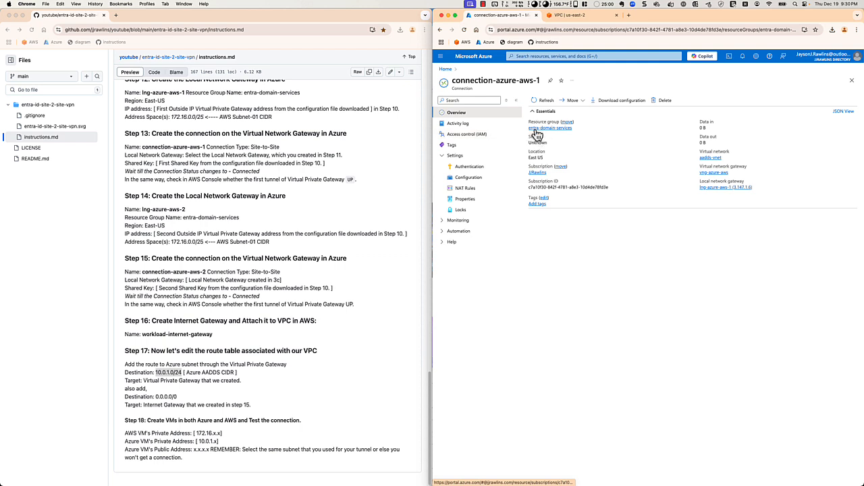
Open the connections of the local network gateway lng-azure-aws-1 and refresh them to check the status of connection-azure-aws-1.
click(445, 69)
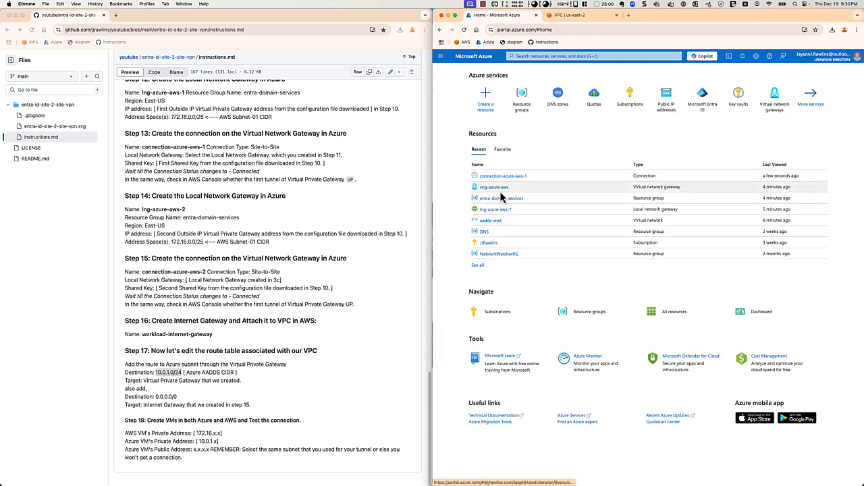
click(497, 209)
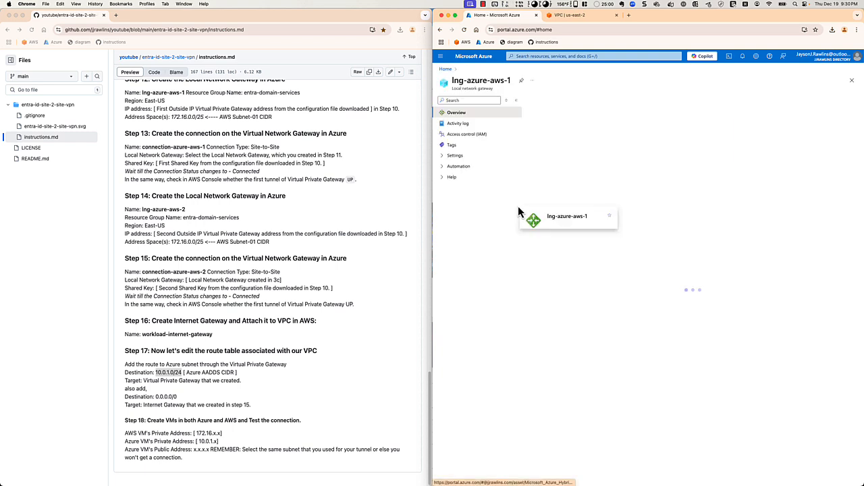
click(443, 156)
click(462, 178)
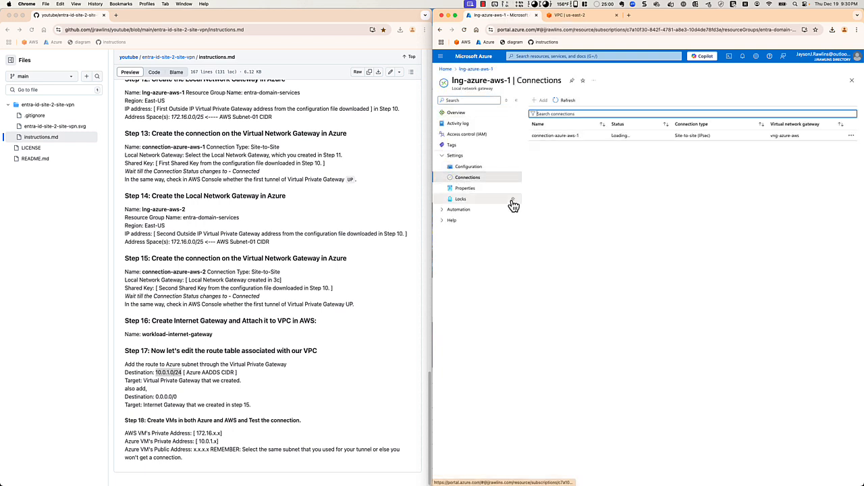
click(570, 103)
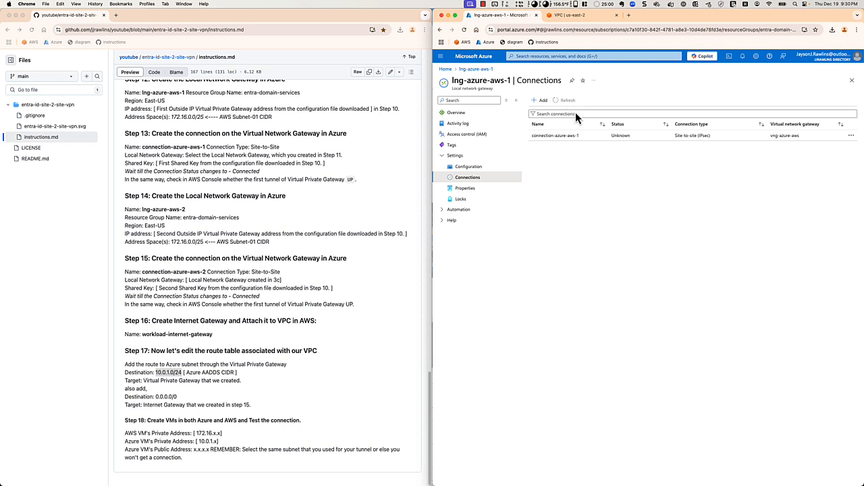
click(479, 43)
double_click(621, 136)
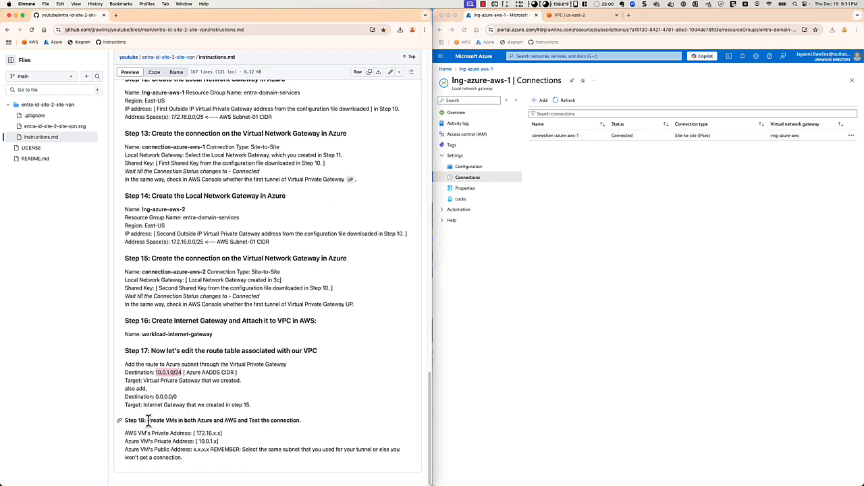
Review Step 18 of the instructions on creating VMs in both Azure and AWS to test the connection.
drag(146, 420, 309, 423)
click(319, 399)
click(551, 166)
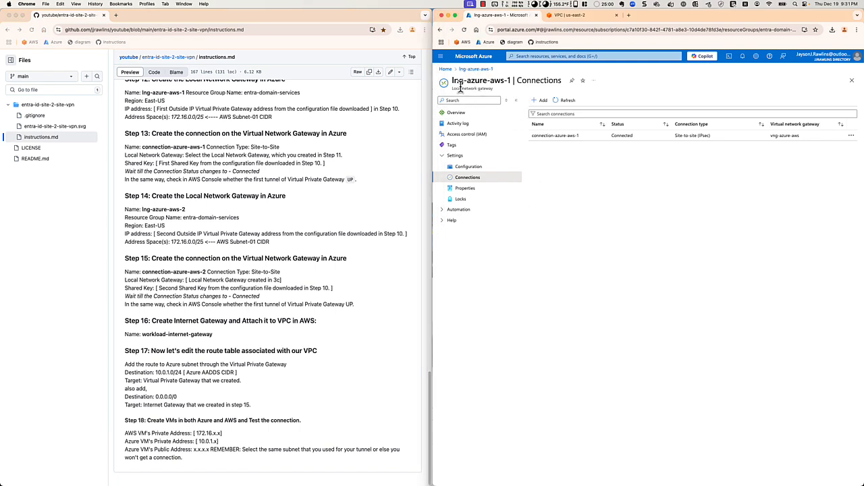
Start creating a virtual machine in the entra-domain-services resource group by finding the Virtual machine offering in the Marketplace.
click(445, 69)
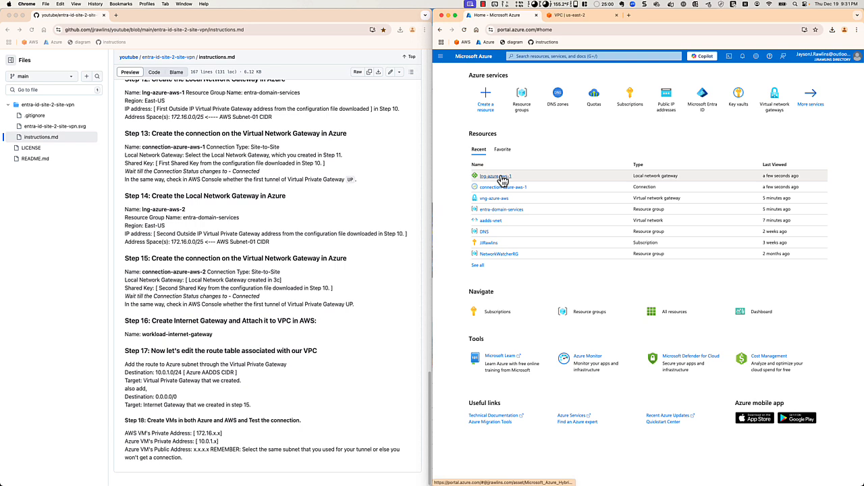
click(502, 209)
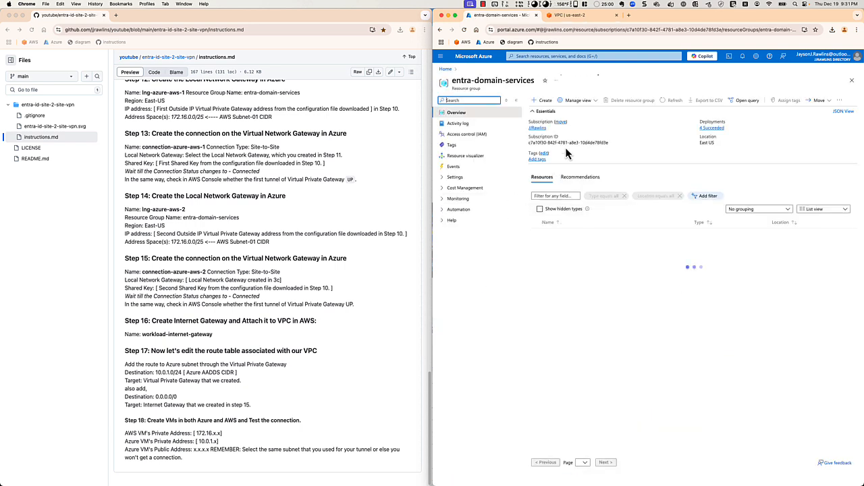
click(546, 100)
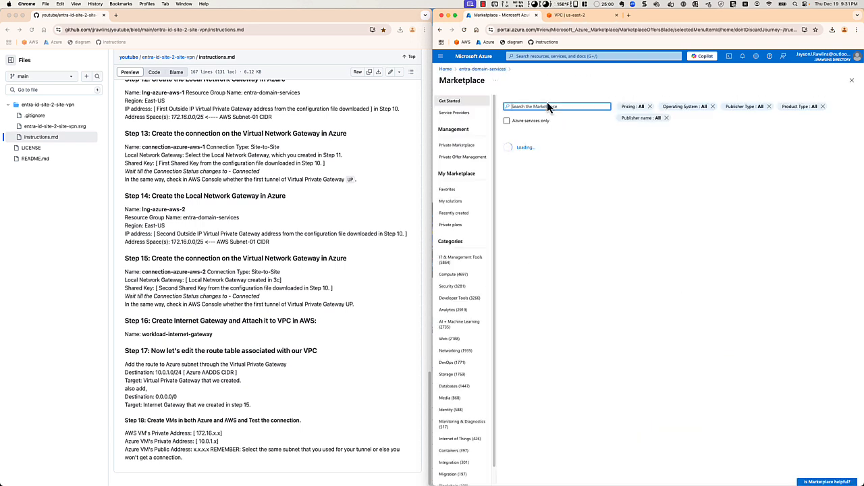
click(517, 106)
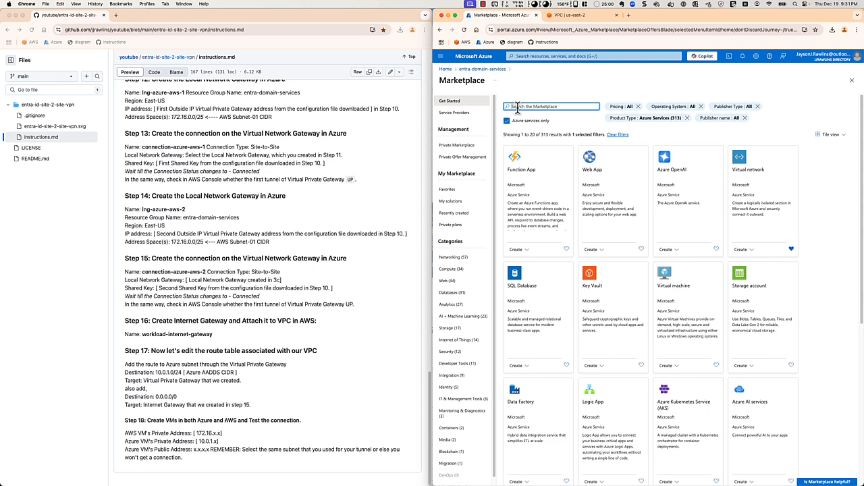
text(virtual)
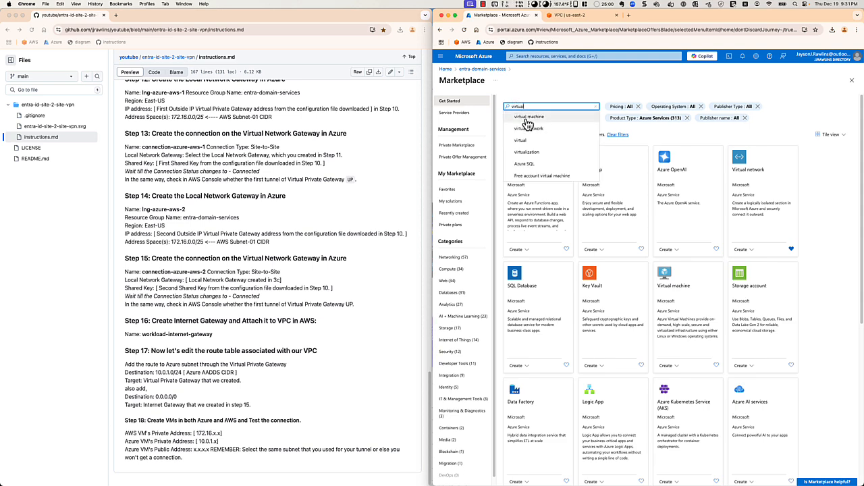
click(527, 117)
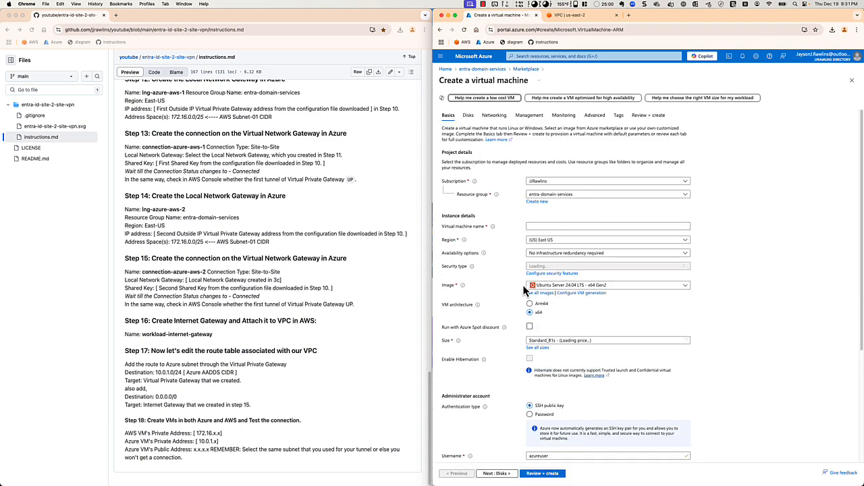
Name the new virtual machine Azure2AwsTester and go over its region, image, size, SSH key and inbound port settings.
click(528, 208)
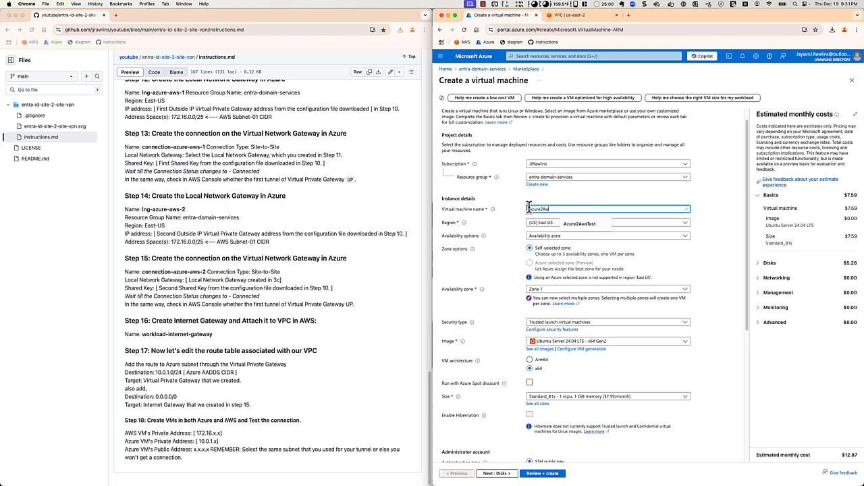
text(Azure2AwsTester)
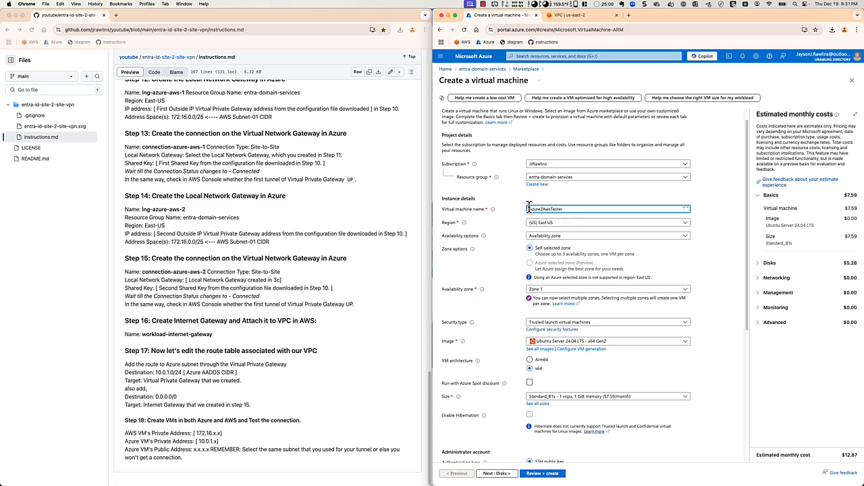
scroll(537, 267, down, 3)
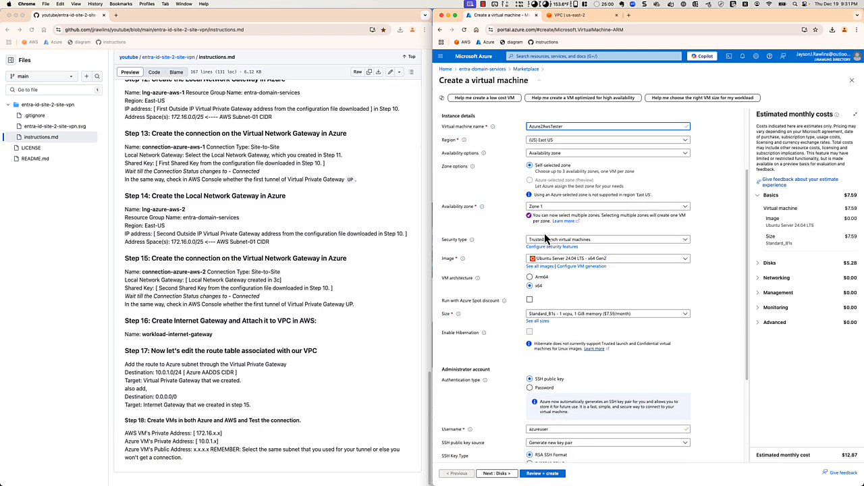
scroll(540, 230, down, 2)
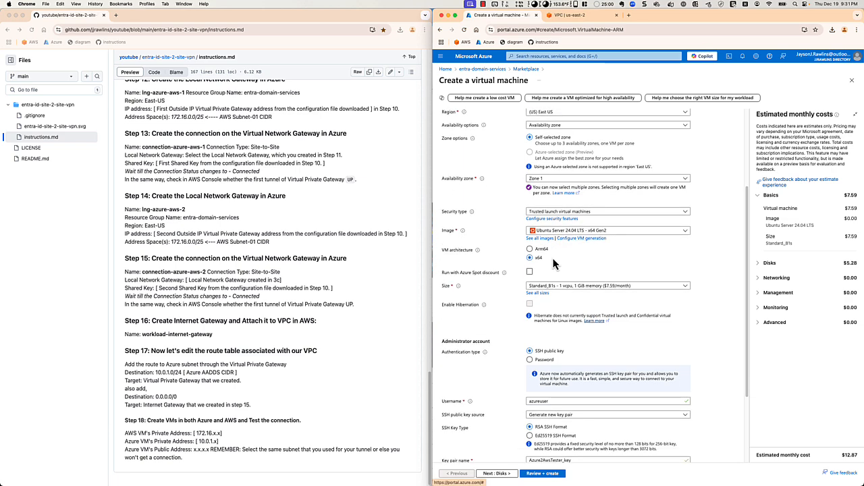
scroll(552, 264, down, 4)
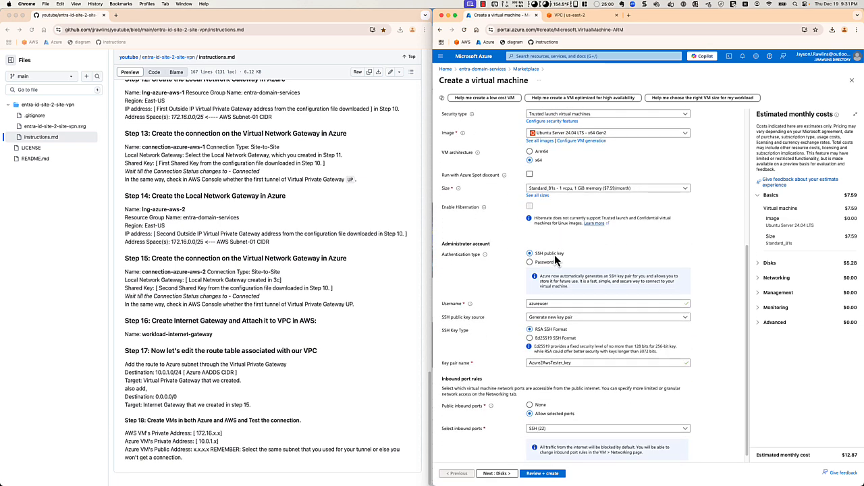
scroll(567, 283, down, 1)
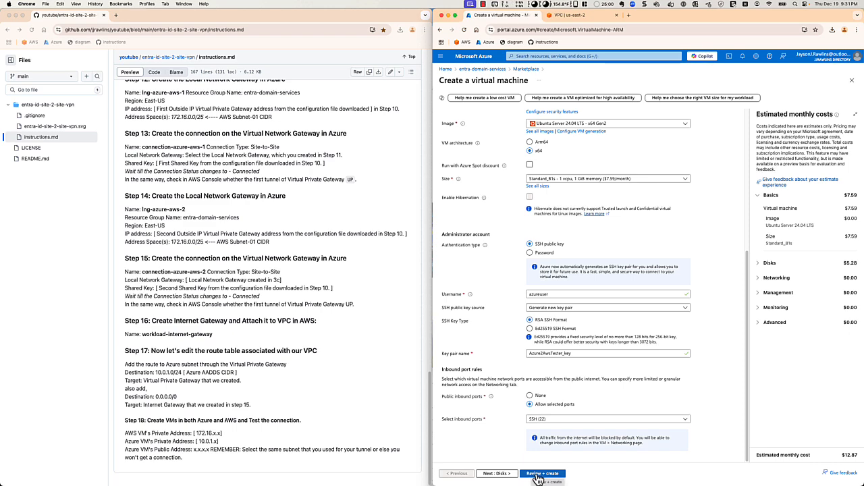
scroll(601, 250, up, 5)
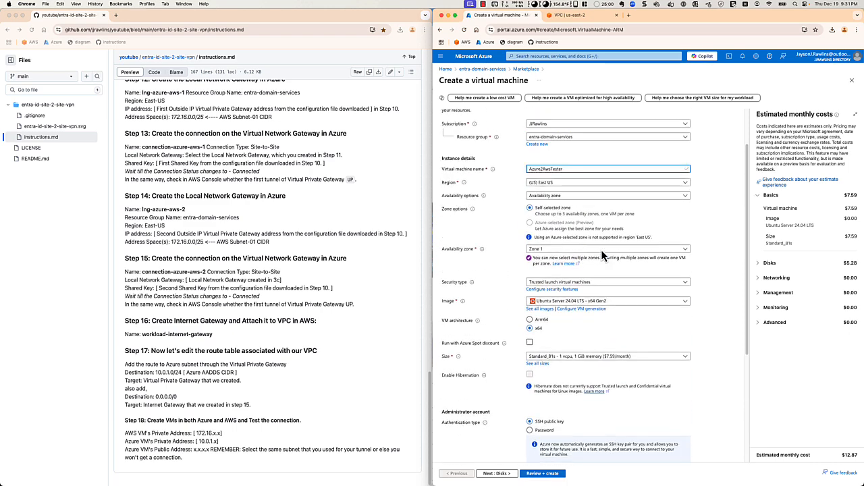
scroll(594, 250, down, 4)
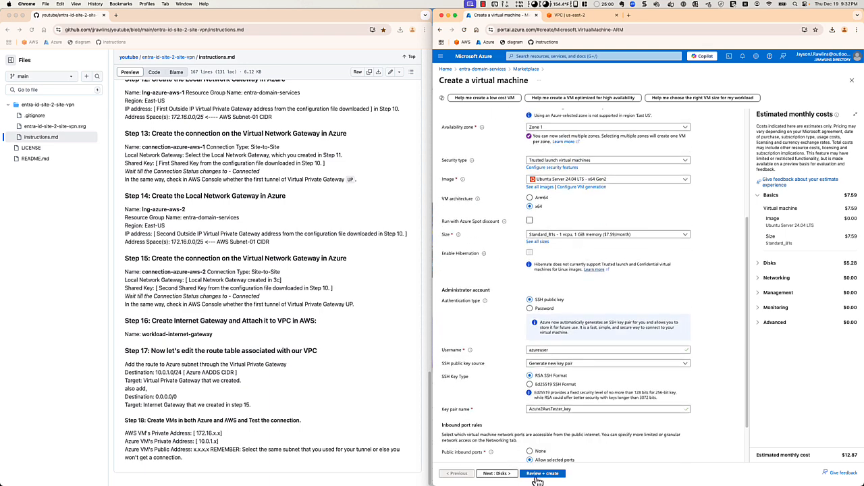
scroll(492, 404, down, 2)
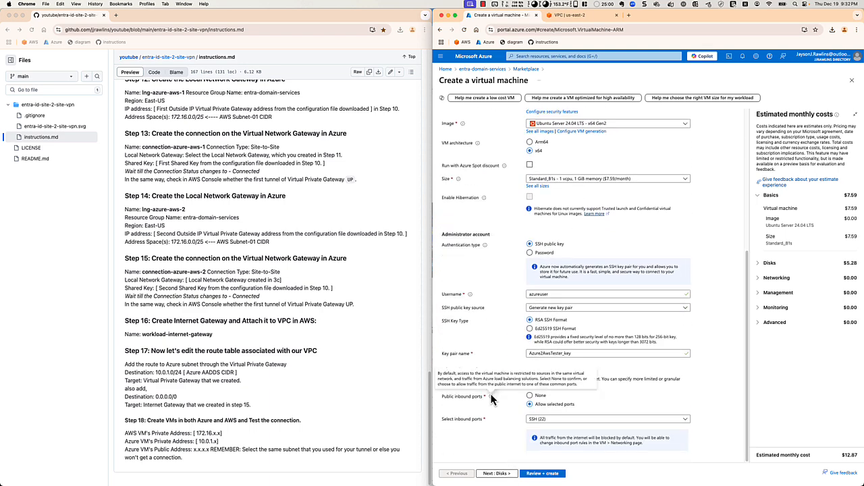
Go through the disk, networking and management settings of the new virtual machine, checking the selected virtual network and subnet.
click(506, 475)
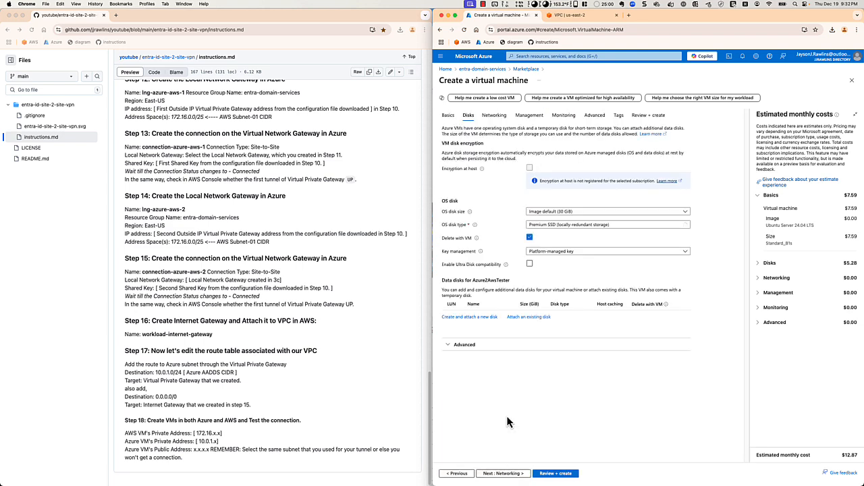
click(495, 119)
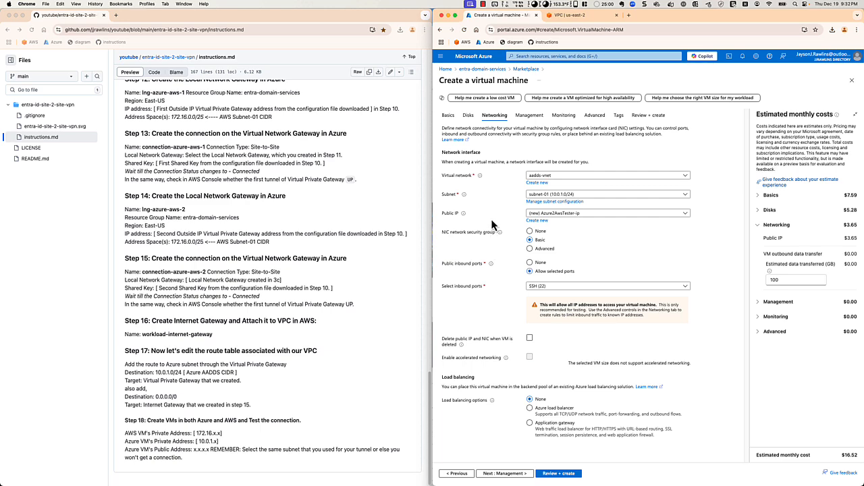
click(504, 474)
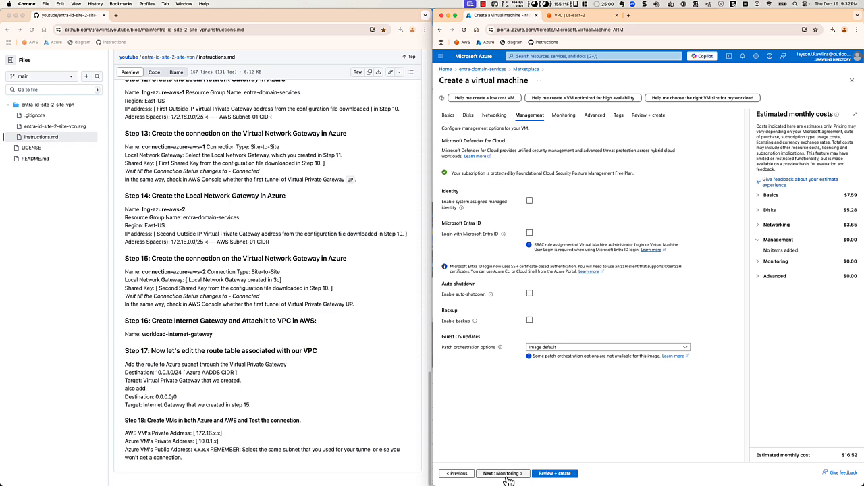
Return to the virtual machine's basic settings and set the security type to Standard.
click(447, 115)
scroll(510, 291, down, 3)
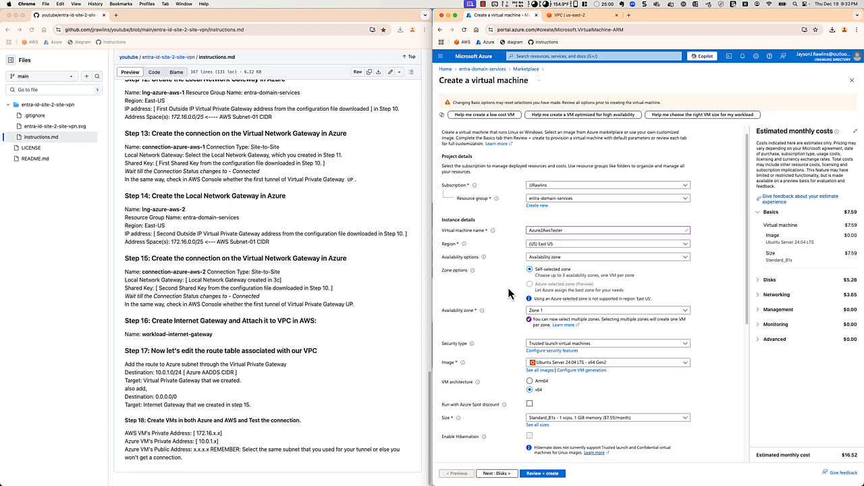
scroll(509, 291, down, 2)
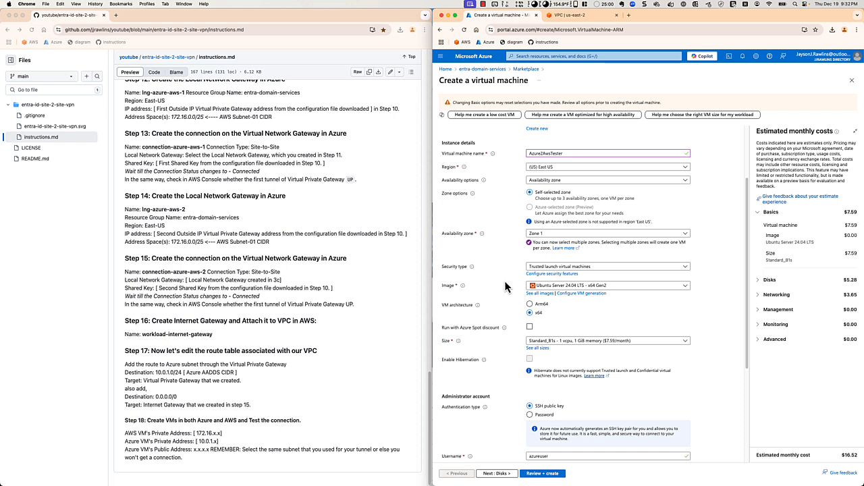
click(555, 271)
click(551, 283)
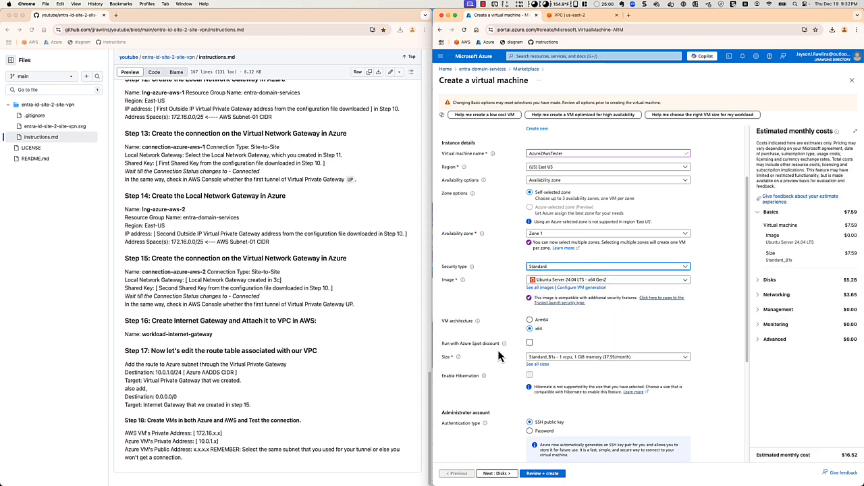
Validate the Azure2AwsTester configuration, review its summary, and create the virtual machine while downloading its new private key.
scroll(498, 344, down, 4)
scroll(499, 336, down, 1)
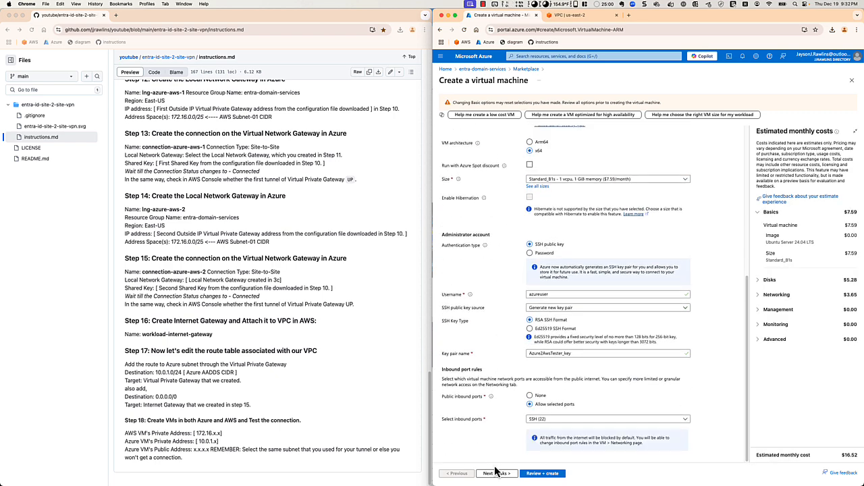
click(539, 478)
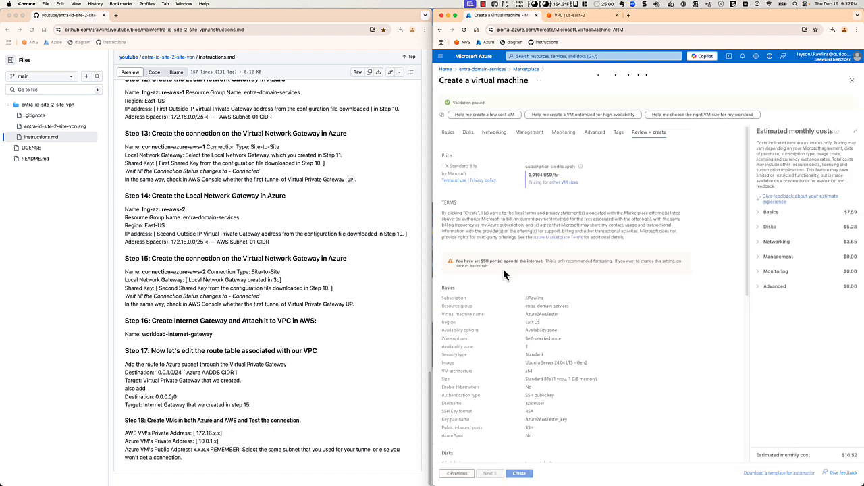
scroll(503, 297, down, 10)
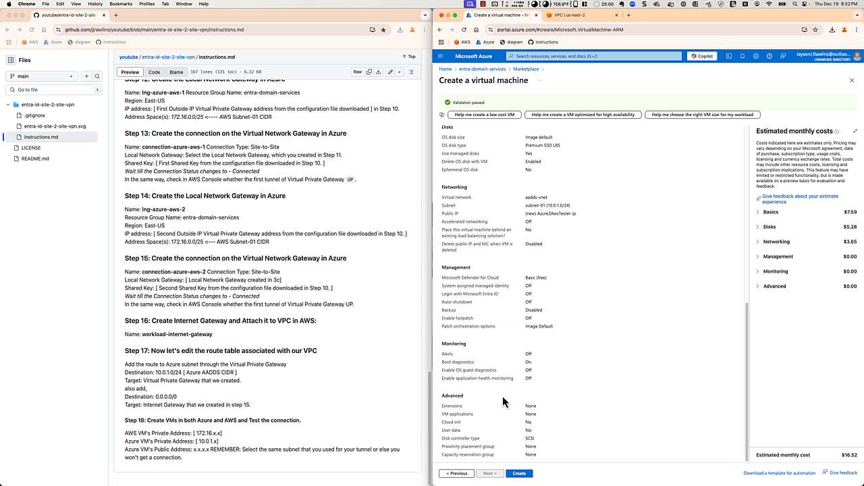
scroll(503, 405, up, 10)
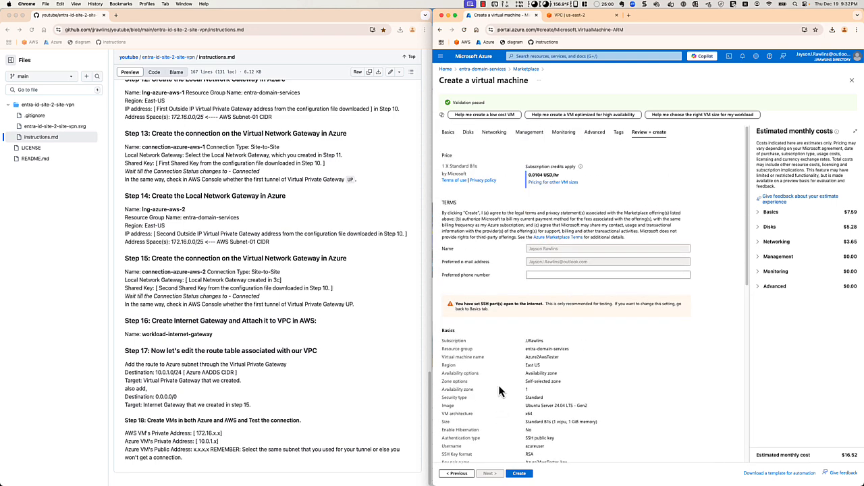
scroll(503, 372, down, 10)
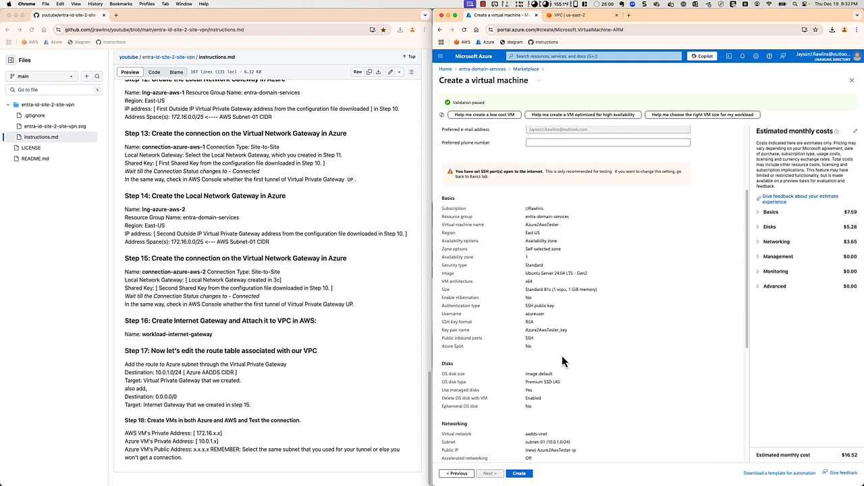
click(529, 472)
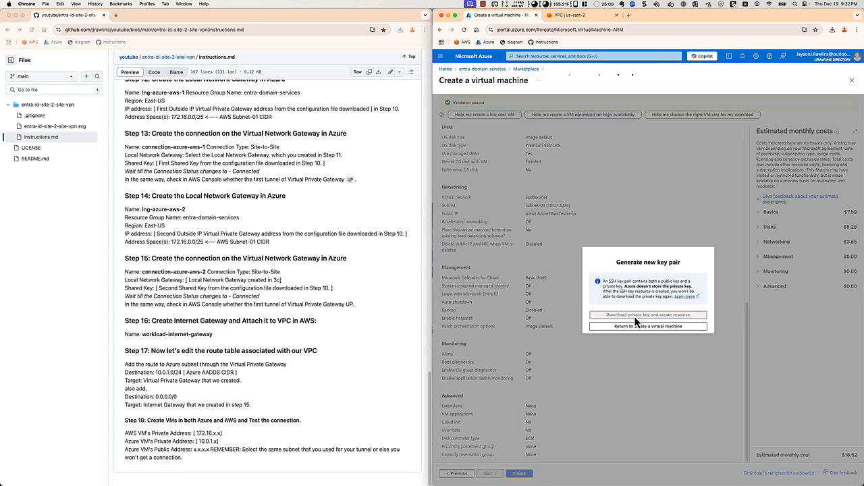
click(634, 316)
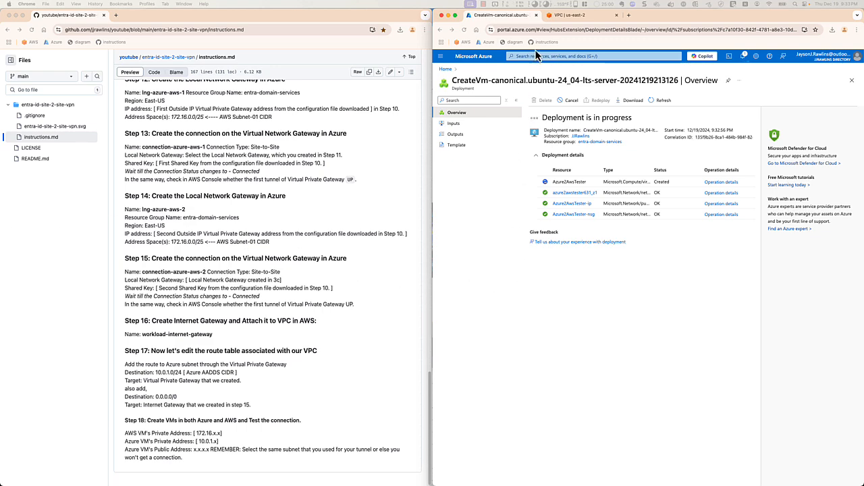
Switch to the AWS console, open the EC2 running instances, and start launching a new instance.
click(566, 16)
click(491, 68)
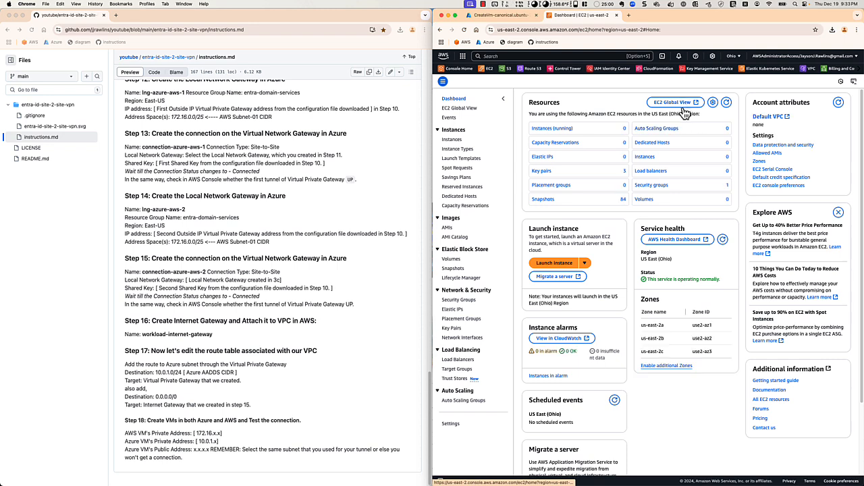
click(567, 130)
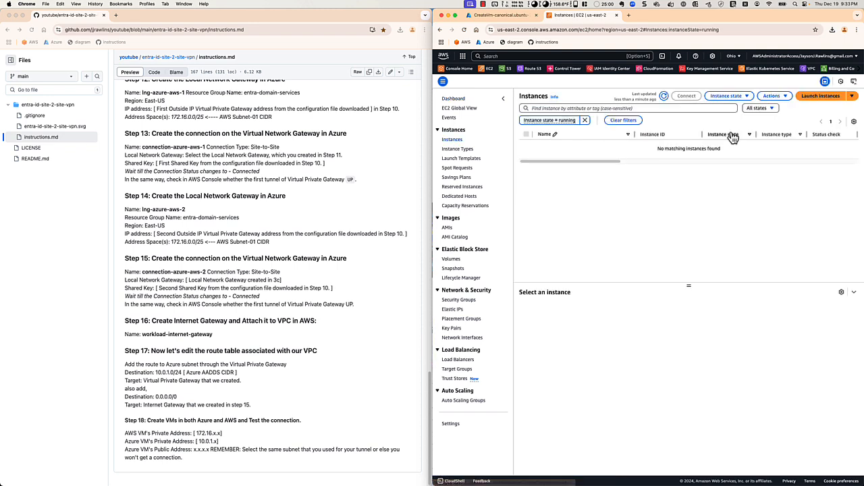
click(821, 95)
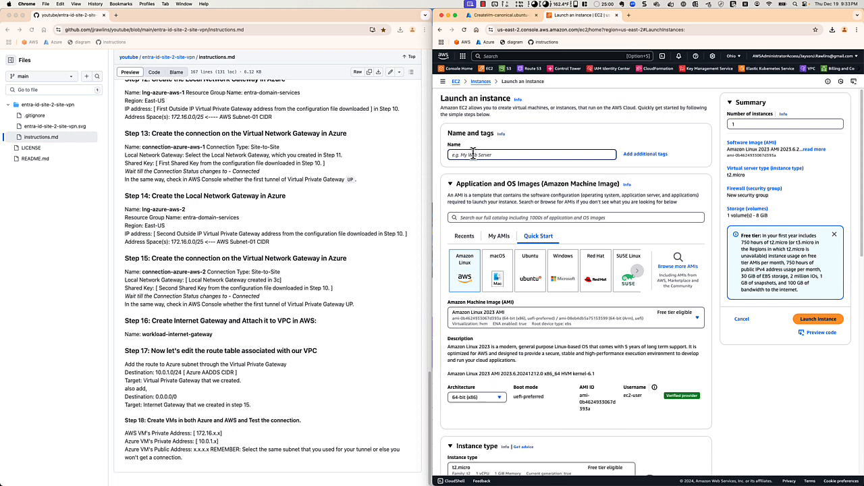
Name the instance Aws2AzureTester and choose the Ubuntu Server 24.04 LTS machine image.
click(473, 155)
text(Aws2AzureTester)
click(528, 277)
scroll(535, 300, down, 3)
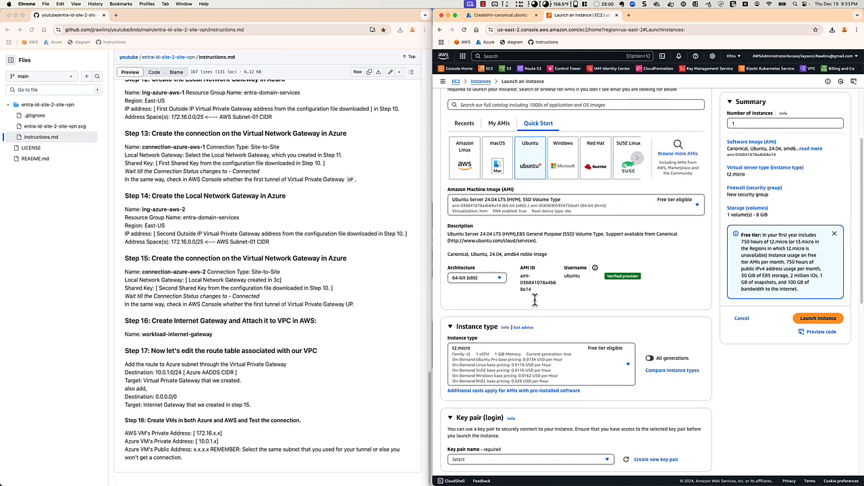
Set the instance type of Aws2AzureTester to t3.small.
scroll(517, 306, down, 2)
click(554, 298)
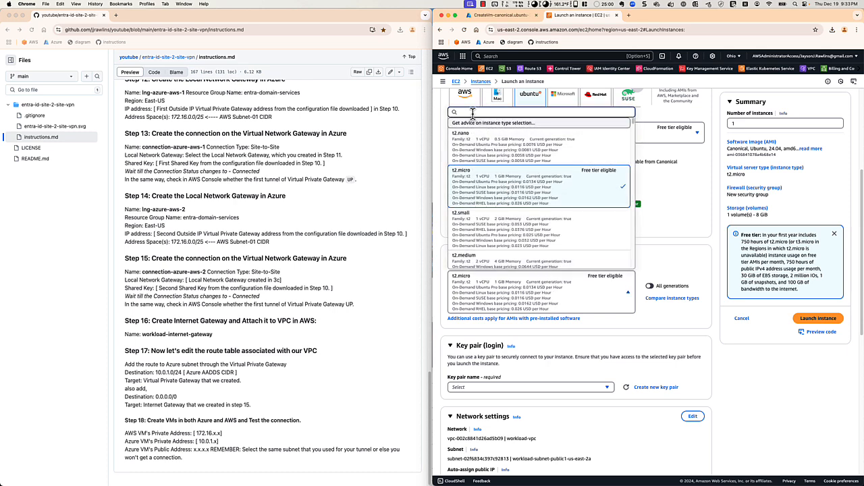
text(t3.sa)
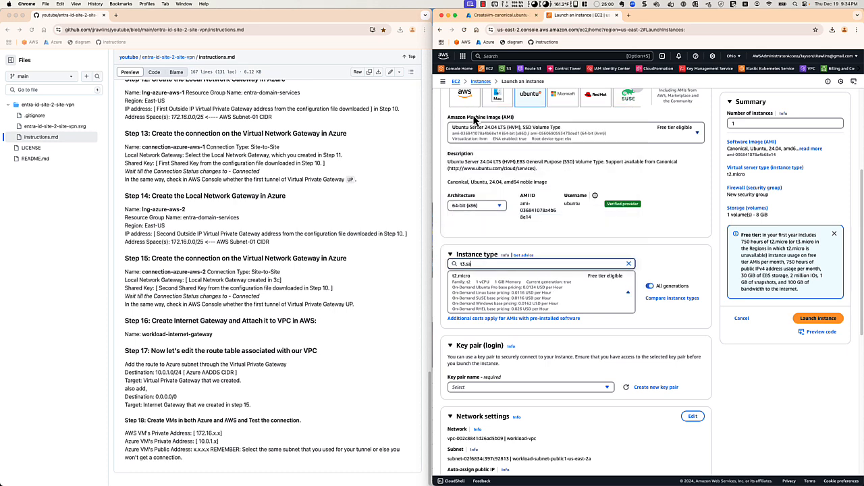
text(m)
key(BackSpace)
key(BackSpace)
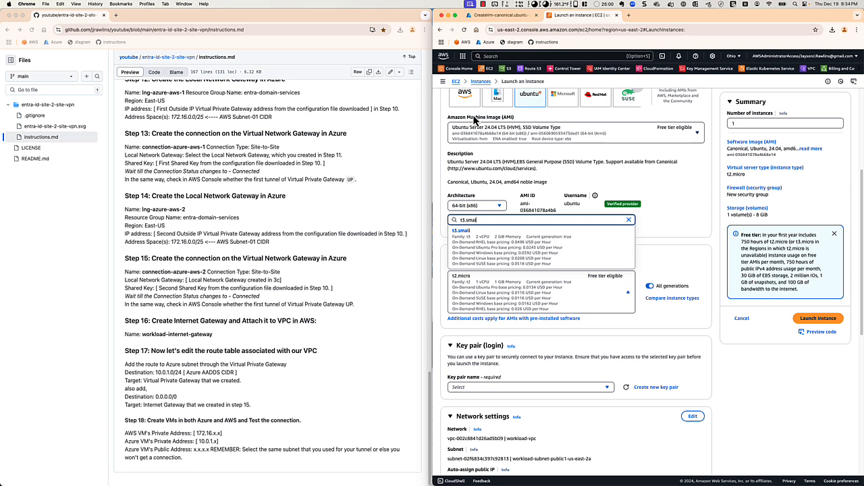
click(510, 250)
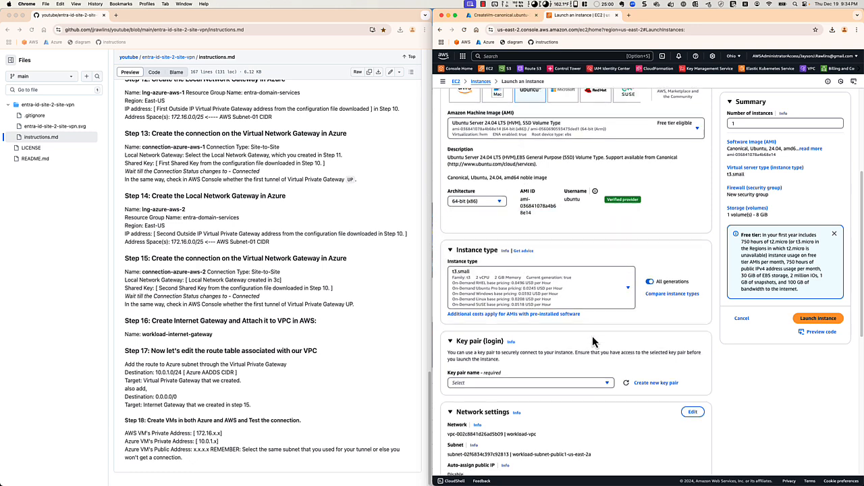
Create a new RSA key pair named Aws2AzureTester_key in .pem format for the instance's login.
scroll(593, 342, down, 2)
click(513, 292)
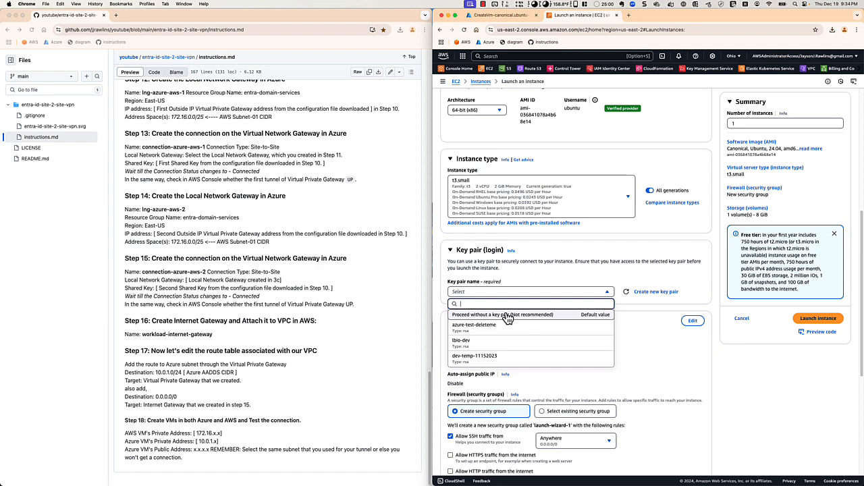
click(647, 294)
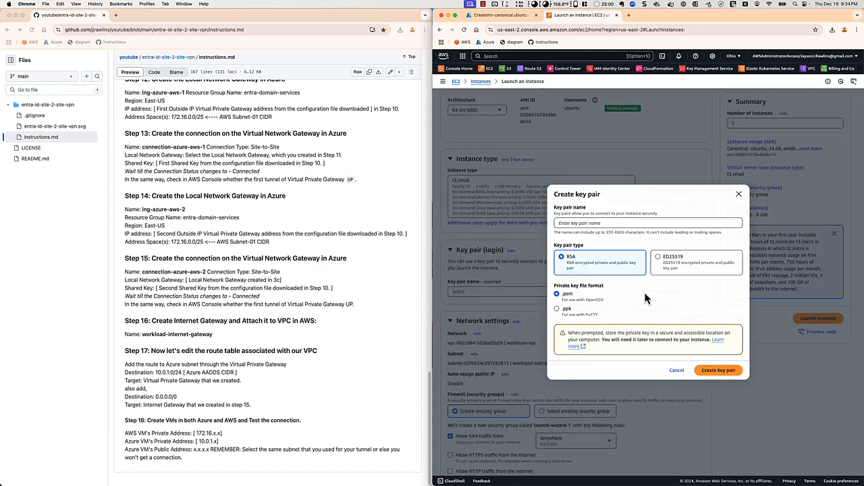
click(574, 223)
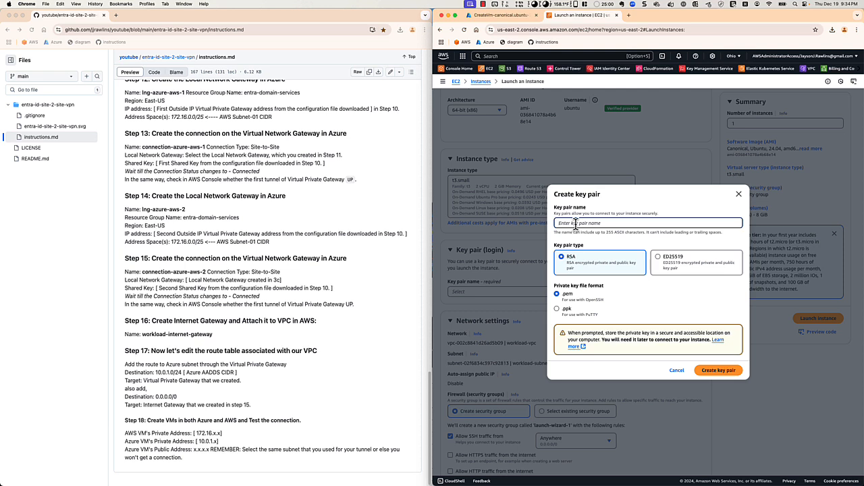
text(Aws2AzureTester_key)
click(714, 371)
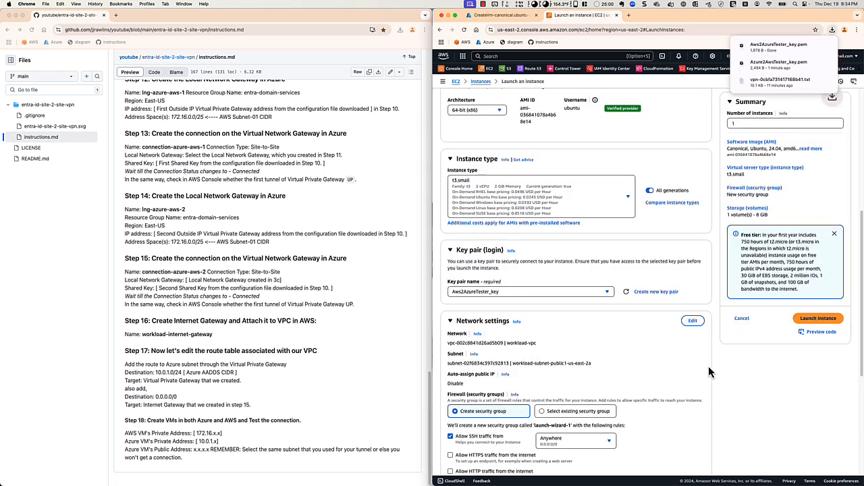
mouse_move(816, 49)
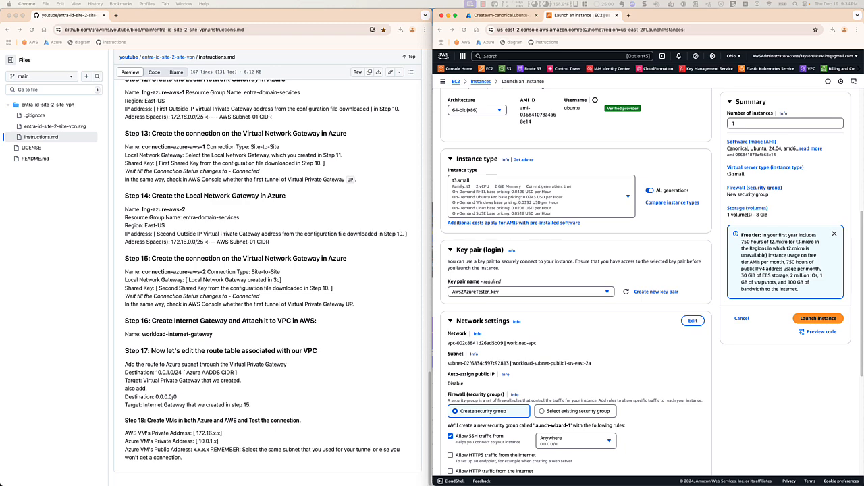
Edit the instance's network settings to use the workload-vpc network and enable auto-assignment of a public IP.
scroll(599, 324, down, 3)
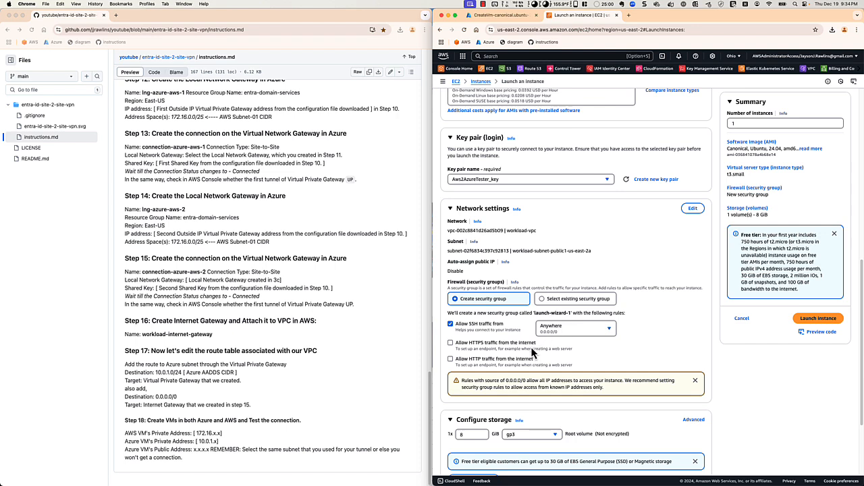
scroll(559, 327, down, 1)
scroll(525, 352, down, 3)
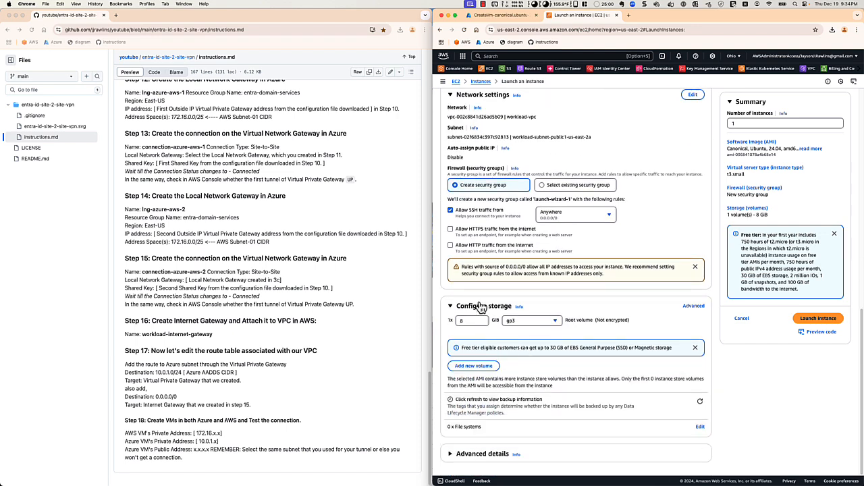
scroll(545, 313, up, 2)
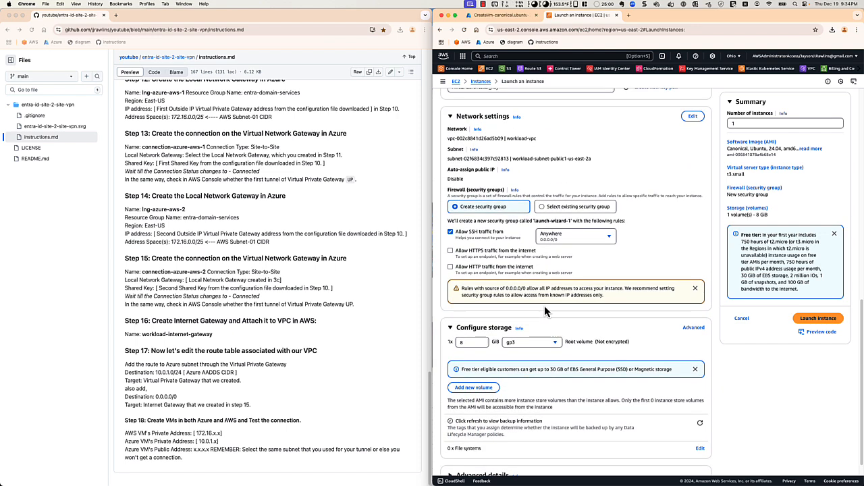
click(693, 116)
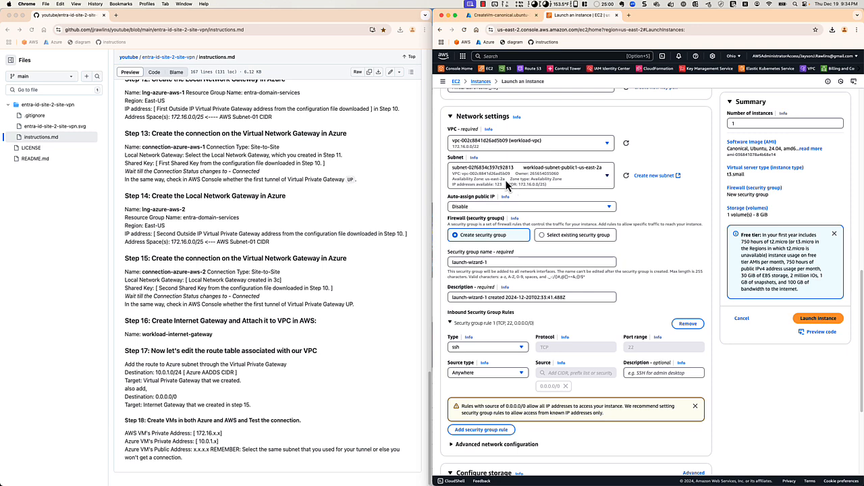
click(507, 181)
click(503, 214)
click(513, 144)
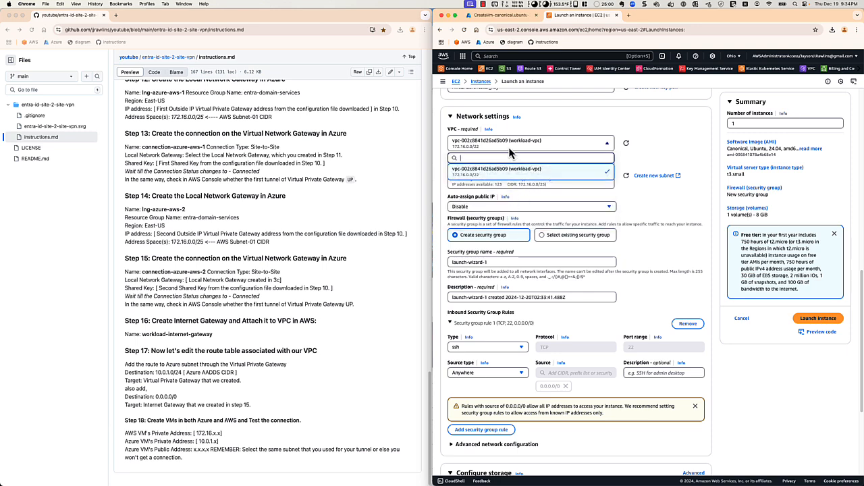
click(500, 175)
scroll(500, 229, down, 1)
click(480, 199)
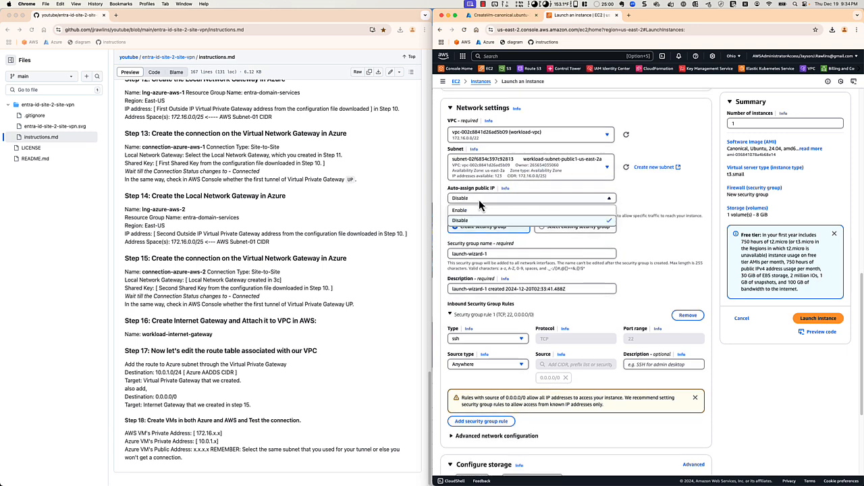
click(469, 212)
Set both the name and the description of the new security group to Aws2AzureTester.
scroll(527, 243, down, 5)
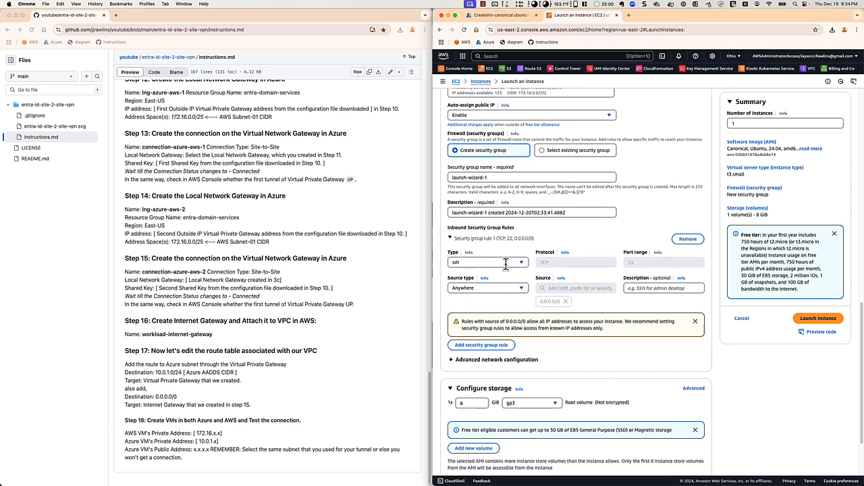
drag(488, 158, 448, 157)
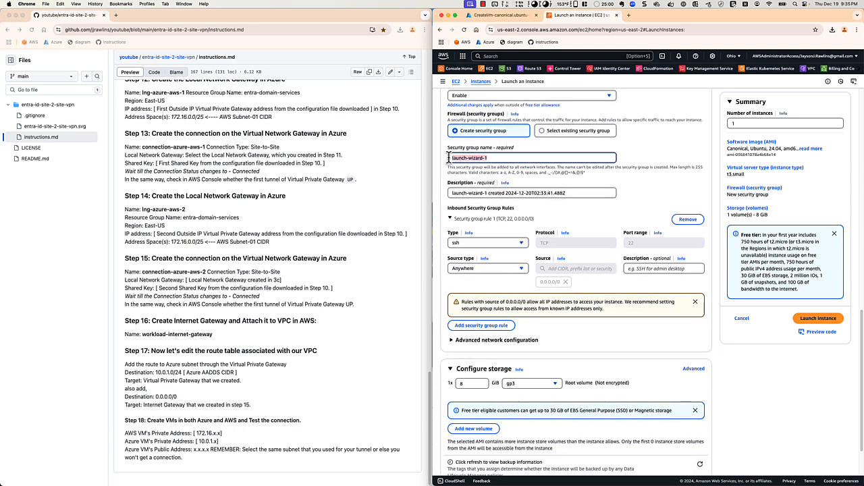
text(Aws2AzureTester)
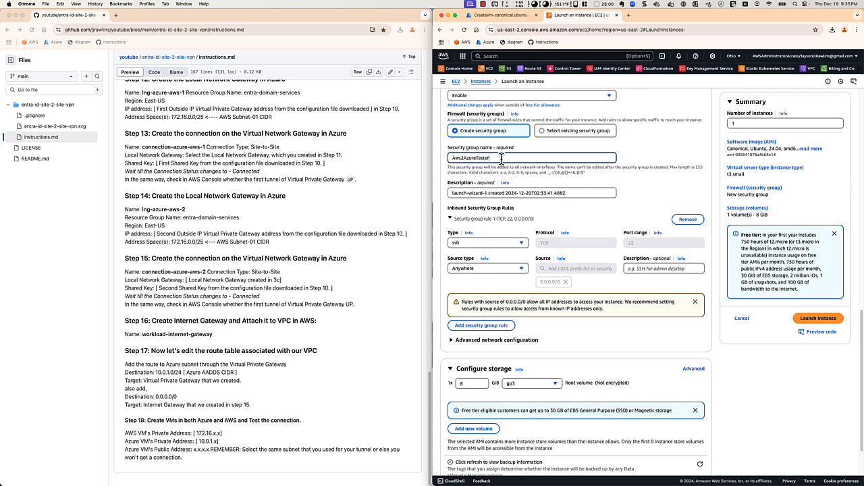
drag(501, 159, 449, 158)
key(ctrl+c)
click(573, 193)
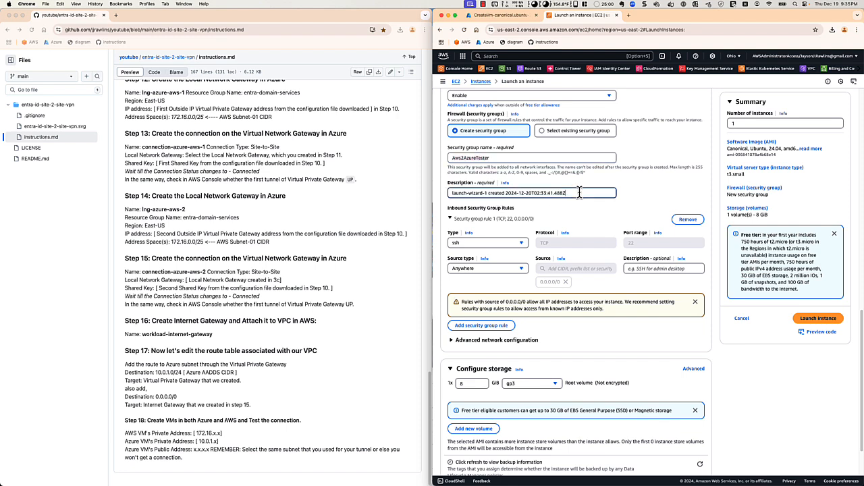
drag(571, 193, 448, 195)
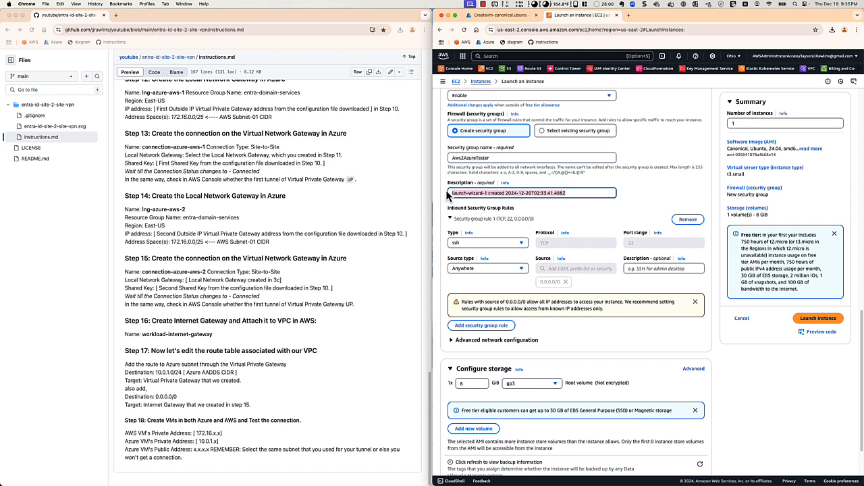
key(ctrl+v)
Review the advanced network configuration and advanced details without changing them, and launch the instance.
scroll(493, 248, down, 2)
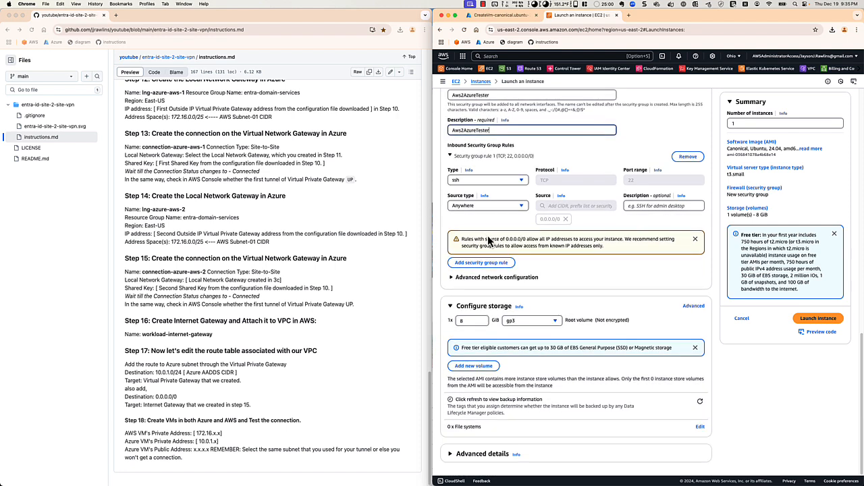
click(695, 239)
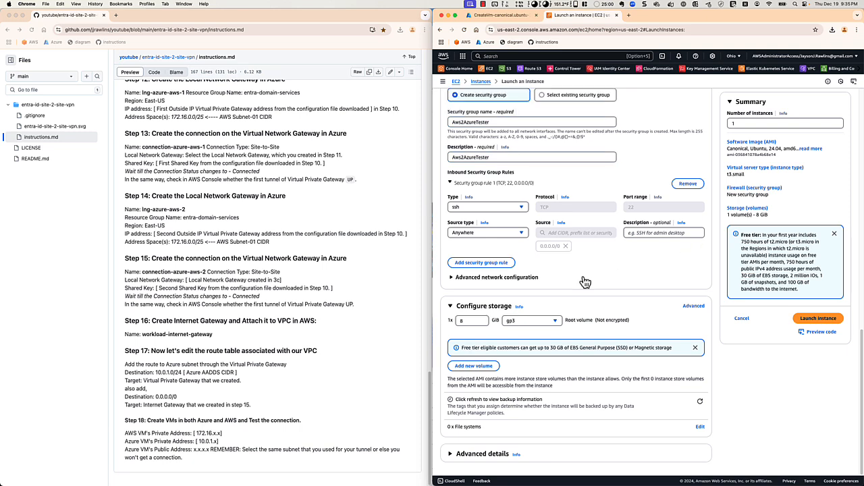
click(463, 278)
scroll(486, 277, down, 5)
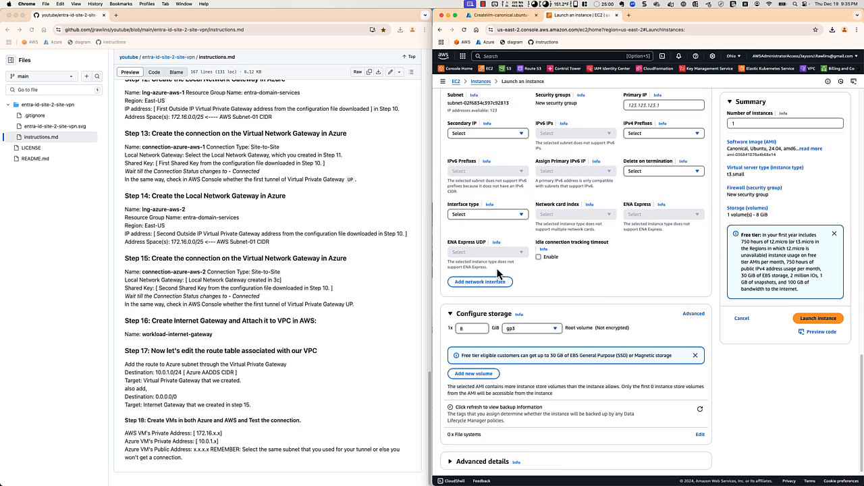
click(466, 454)
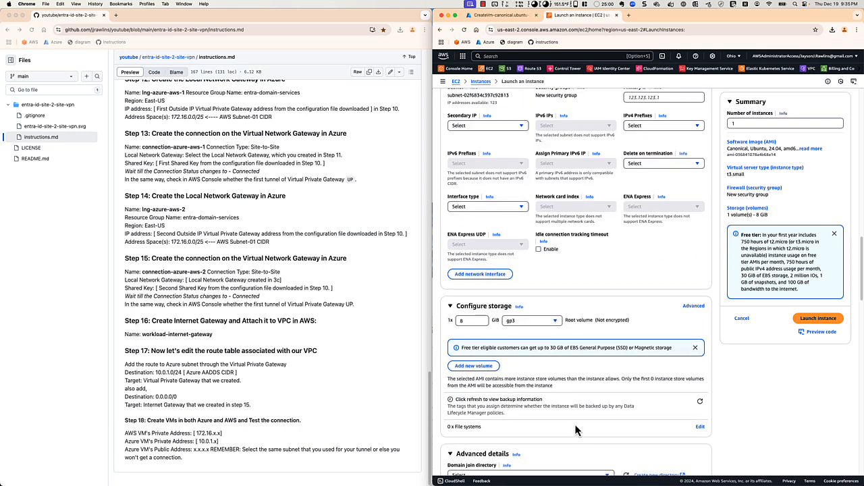
scroll(550, 390, down, 4)
scroll(551, 389, down, 15)
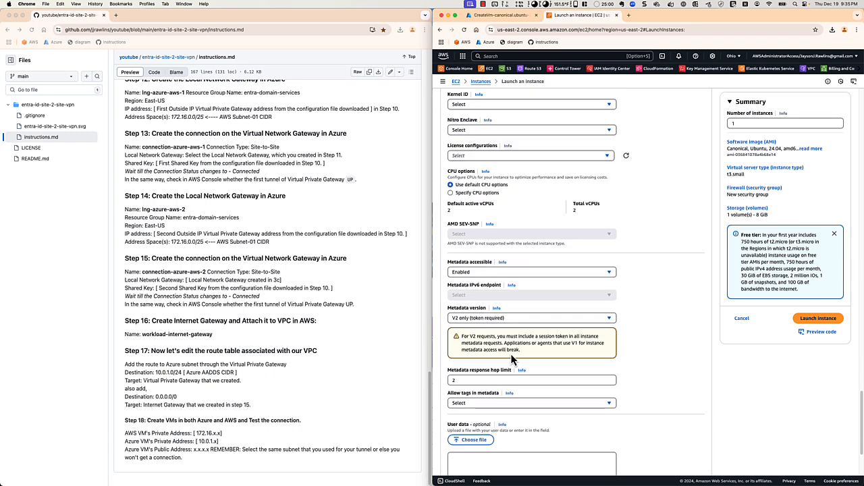
click(806, 323)
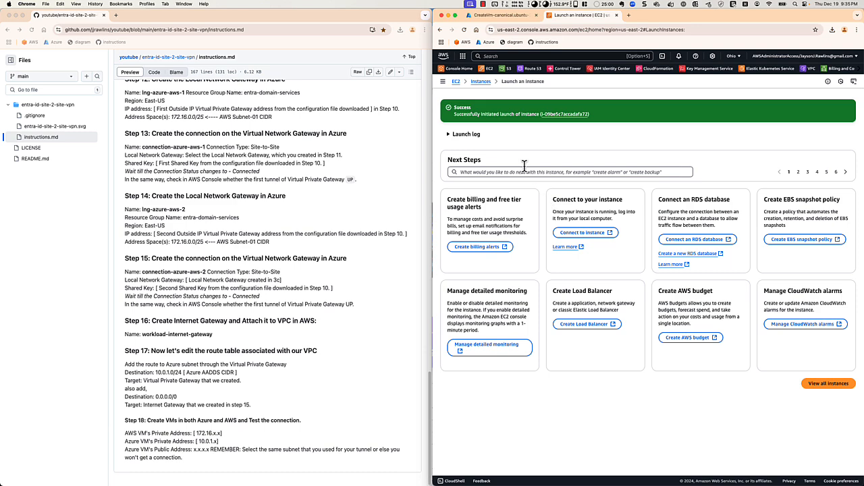
Open the Aws2AzureTester instance from the instances list and go to its attached security group.
click(481, 84)
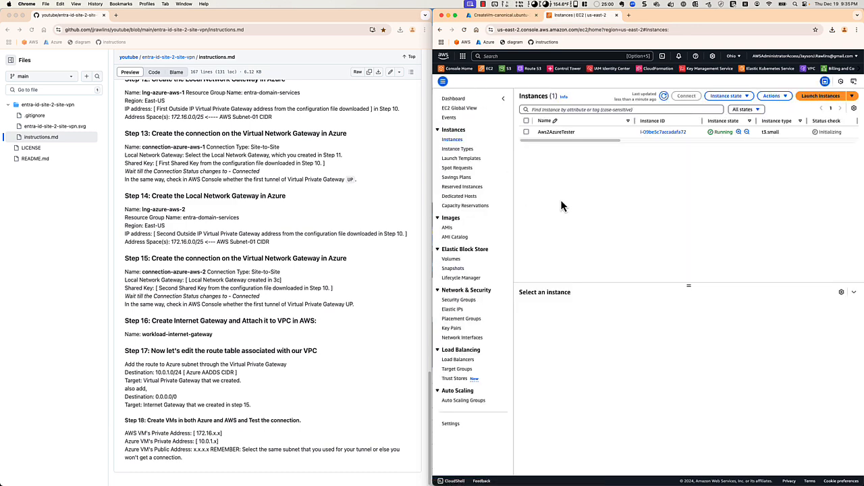
click(650, 132)
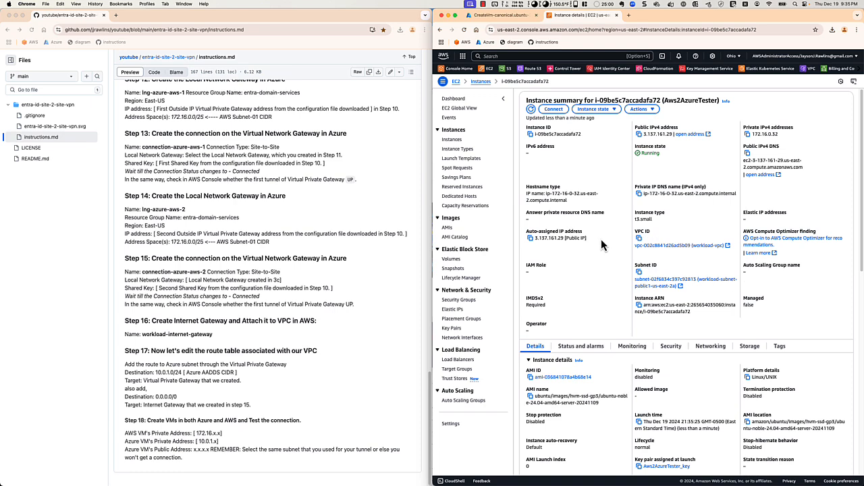
scroll(601, 240, down, 1)
click(668, 333)
scroll(643, 294, down, 4)
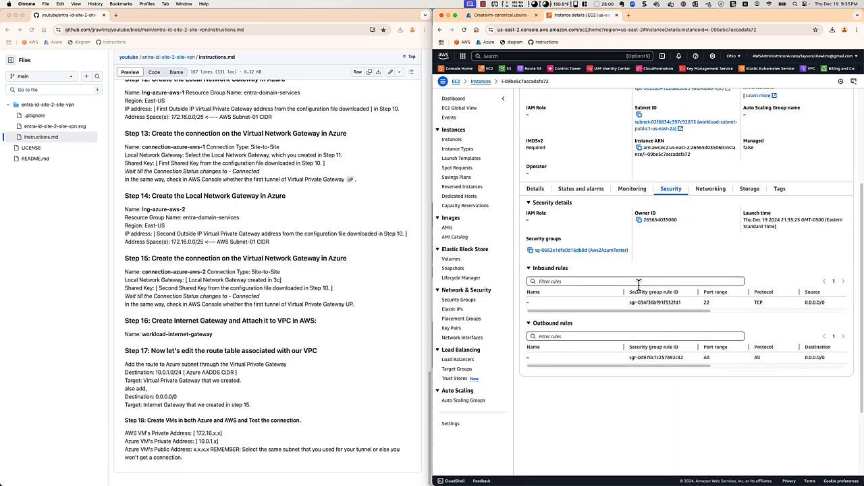
scroll(642, 283, down, 1)
click(596, 231)
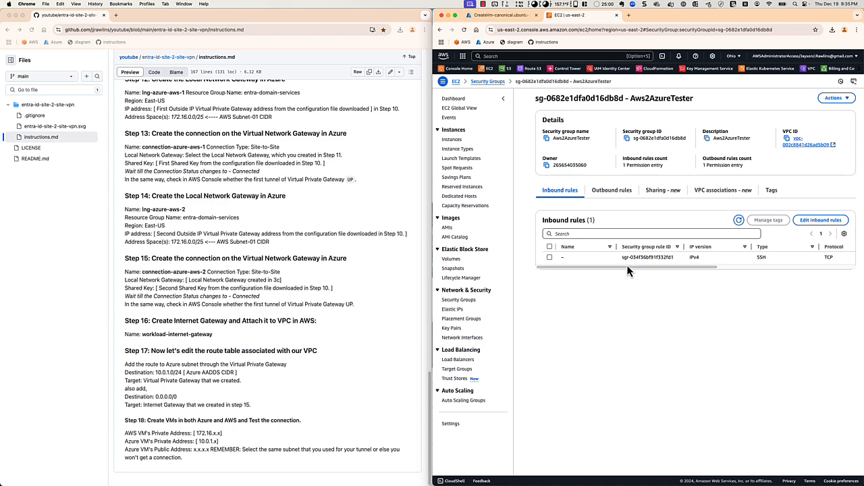
scroll(629, 266, right, 3)
Edit the security group's inbound rules and add a second rule of type All ICMP - IPv4.
click(820, 220)
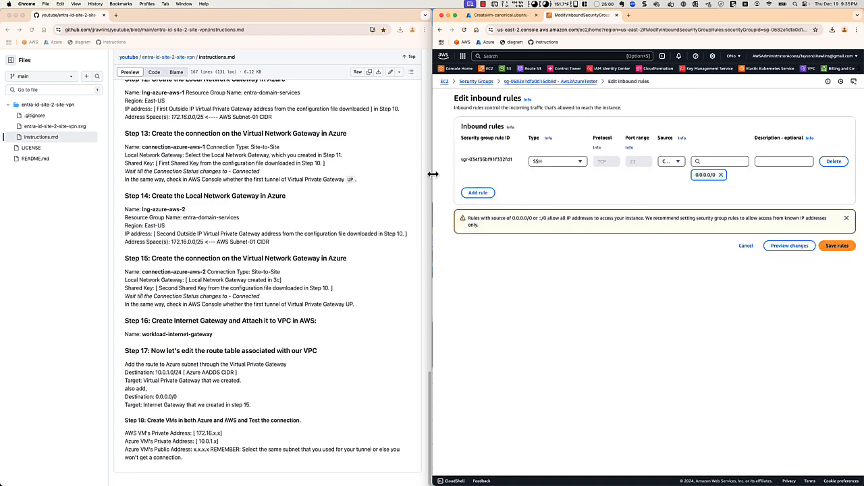
drag(432, 175, 249, 175)
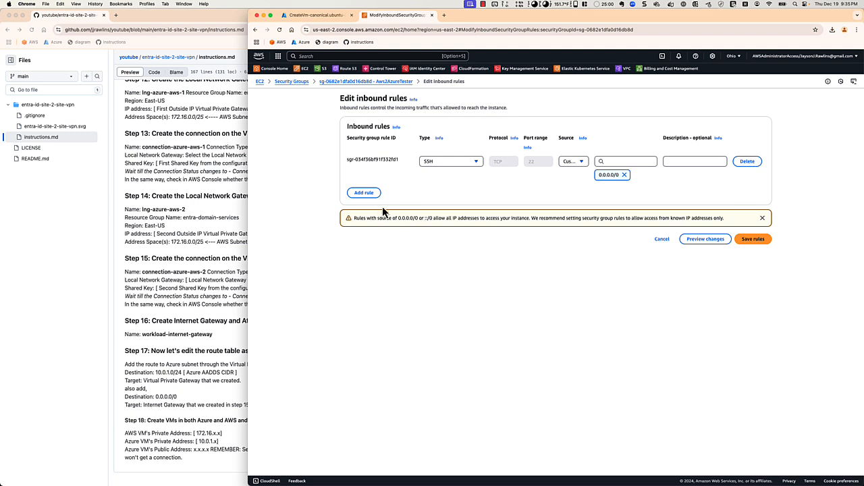
click(364, 206)
click(449, 188)
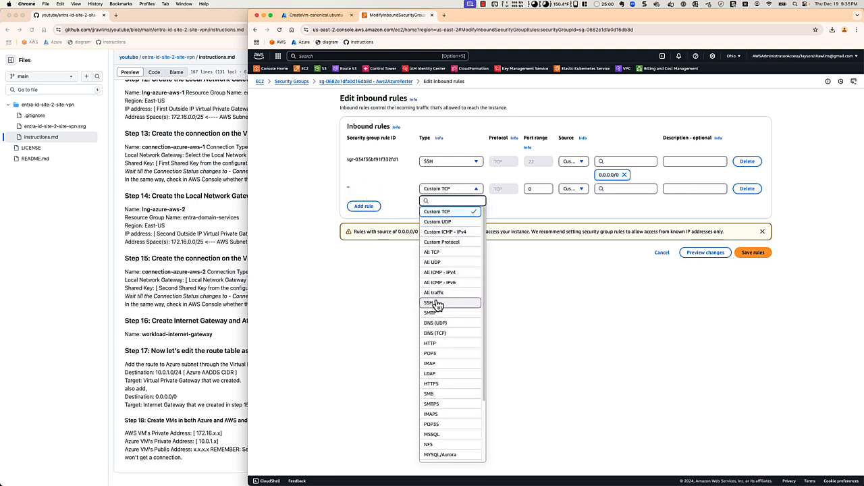
click(440, 273)
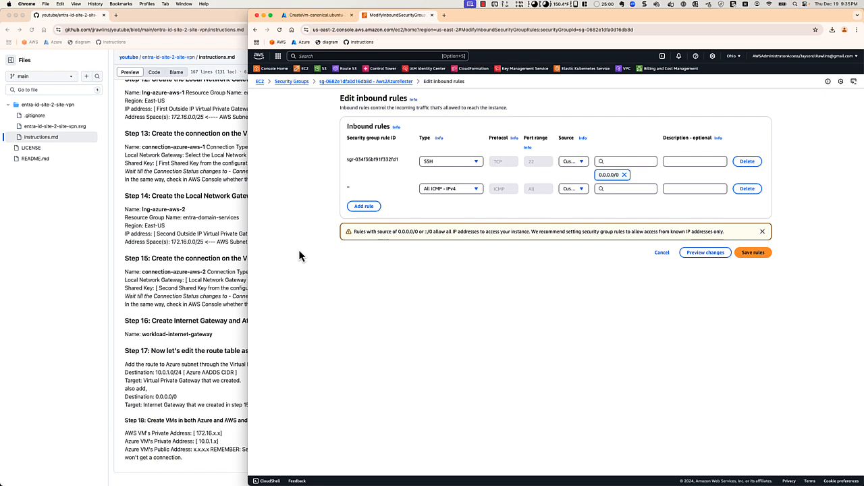
drag(249, 237, 433, 215)
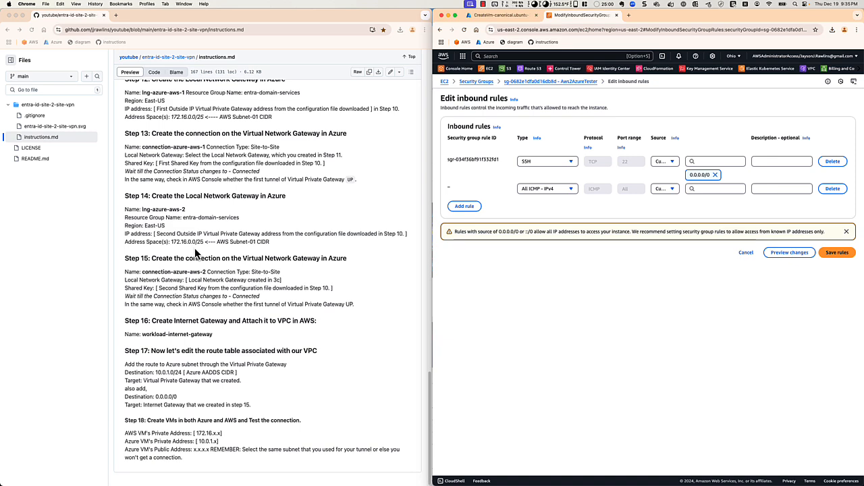
Copy the Azure AADDS subnet CIDR 10.0.1.0/24 from the instructions and set it as the ICMP rule's source.
scroll(195, 247, up, 5)
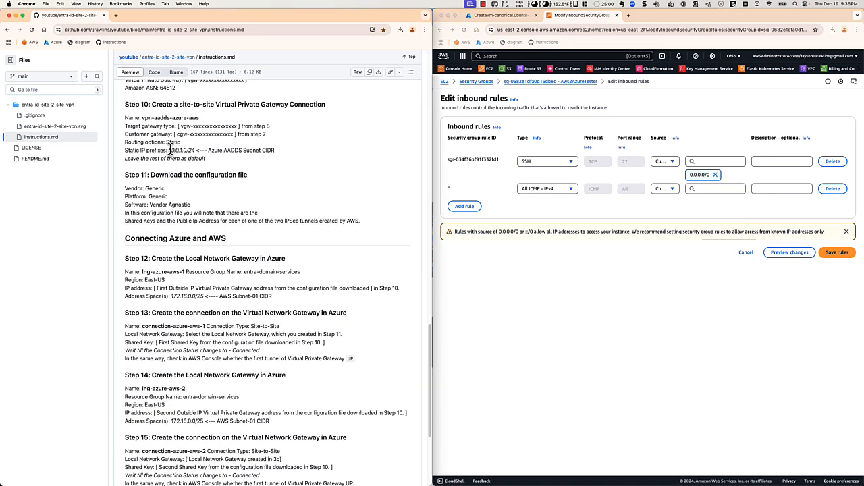
drag(169, 150, 195, 149)
key(cmd+c)
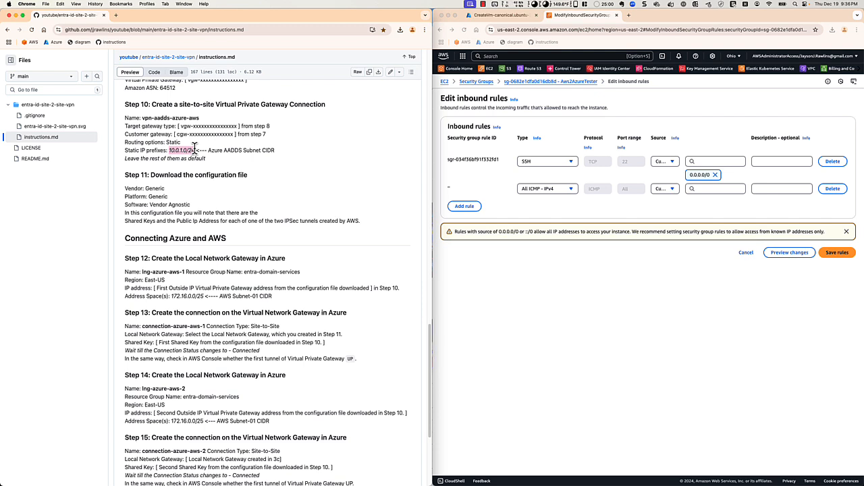
click(703, 190)
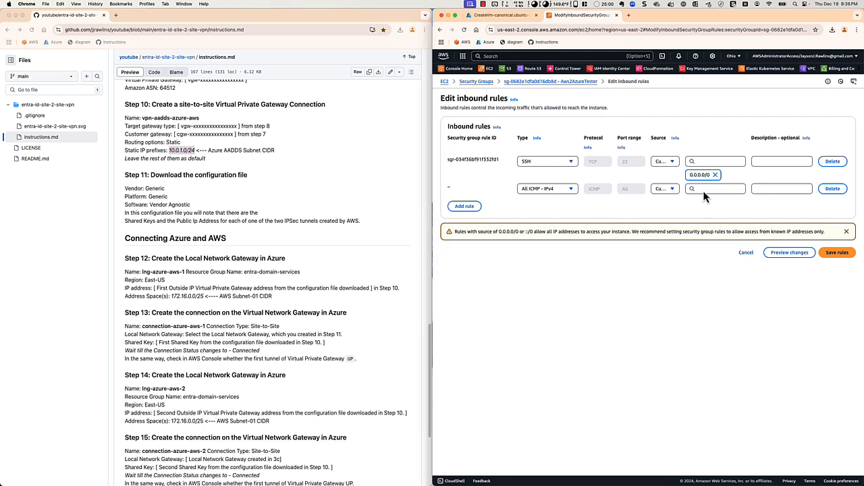
click(702, 190)
key(cmd+v)
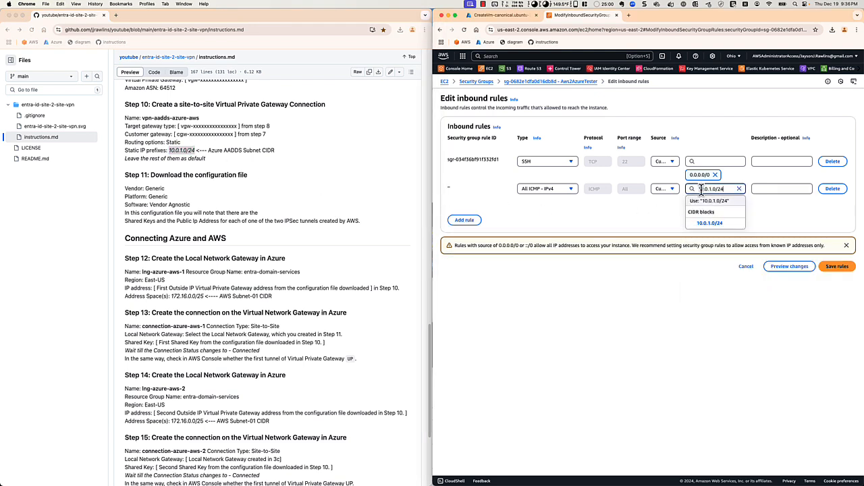
click(715, 225)
Describe the ICMP rule as "Ping From Azure Subnet-01" and save the inbound rules.
click(762, 190)
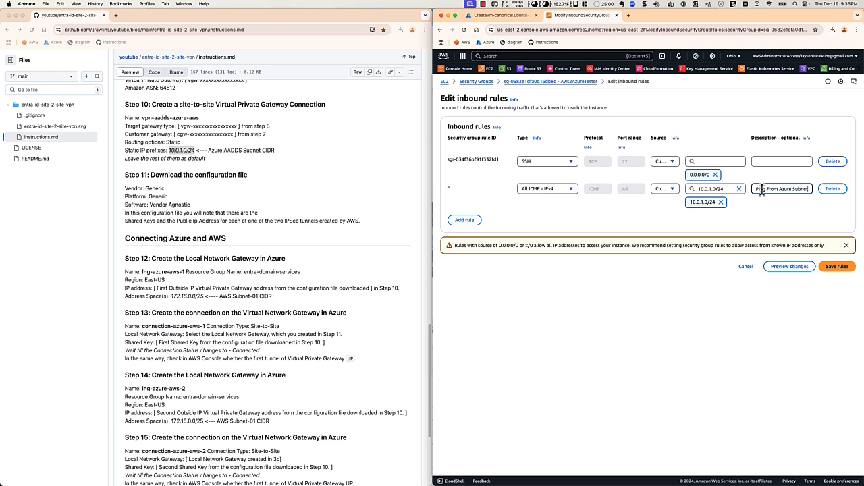
text(-01)
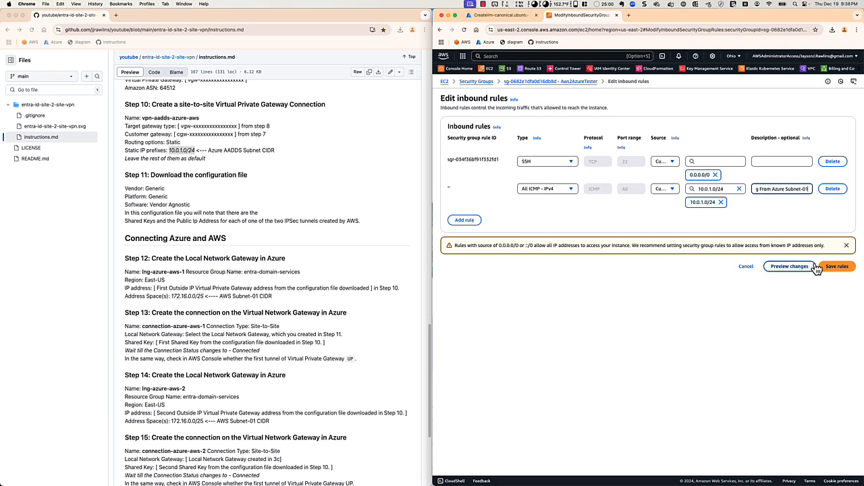
click(829, 268)
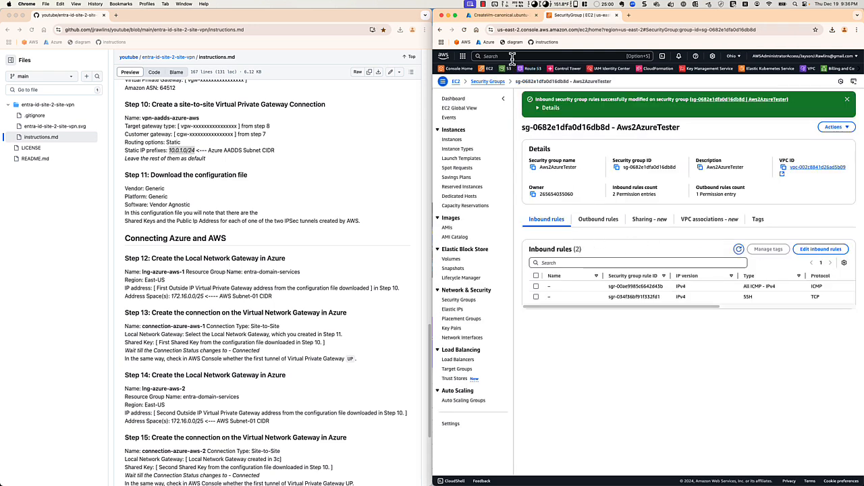
Switch to the Azure portal and open the network settings of the Azure2AwsTester virtual machine.
click(501, 15)
click(564, 211)
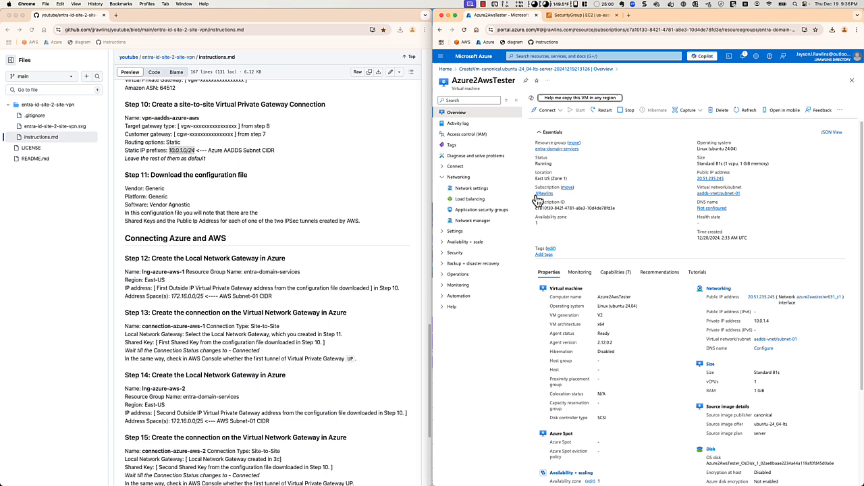
click(474, 189)
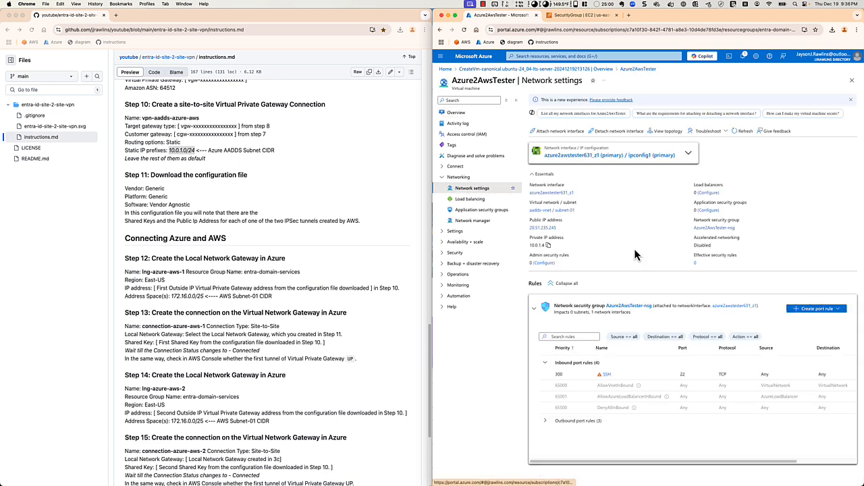
Start a new inbound security rule for Azure2AwsTester-nsg and set its protocol to ICMPv4.
click(546, 421)
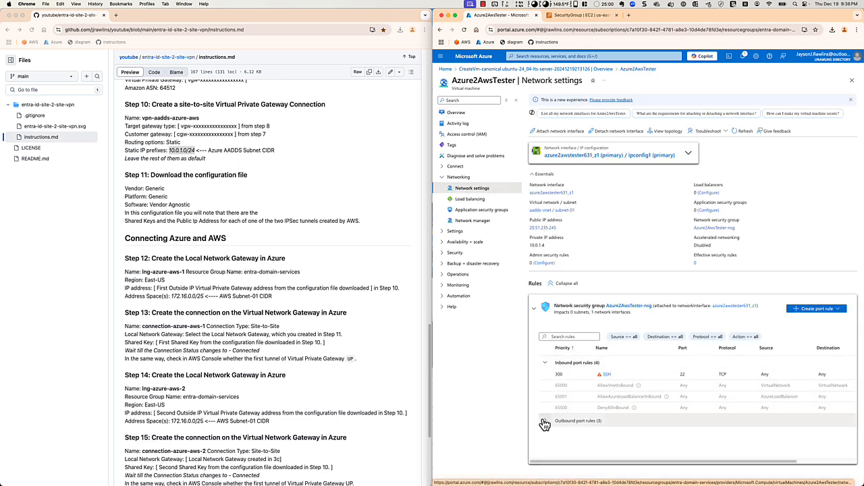
click(807, 298)
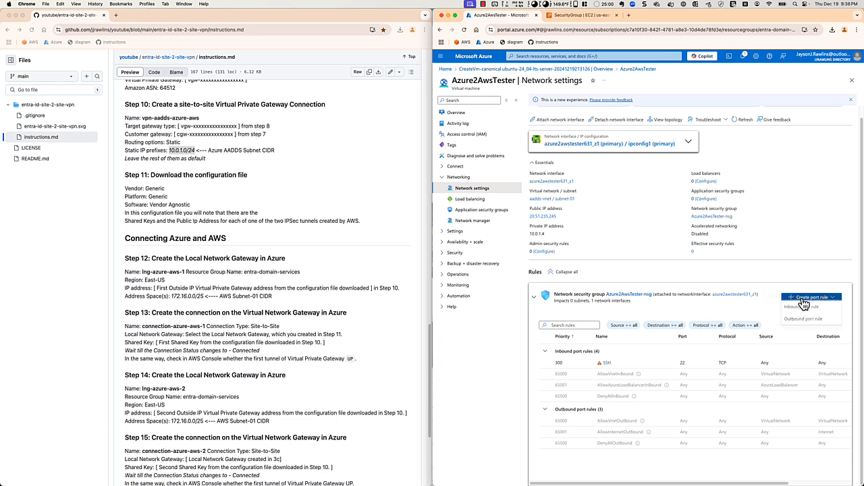
click(803, 310)
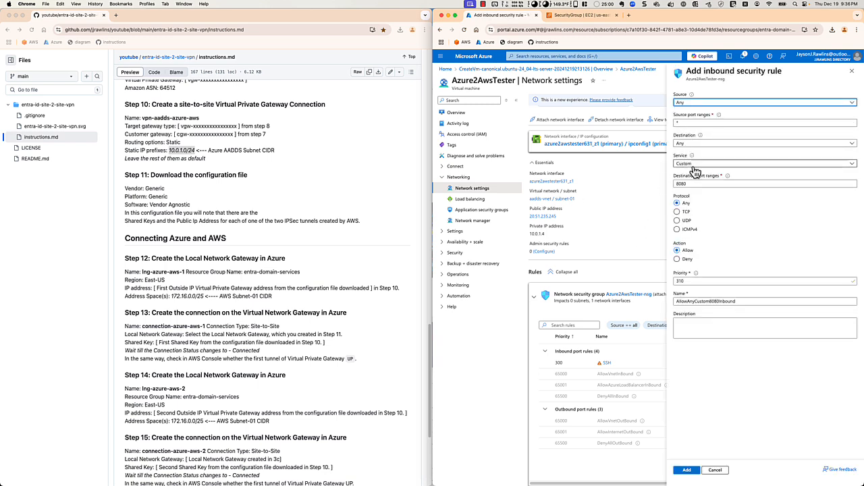
click(695, 164)
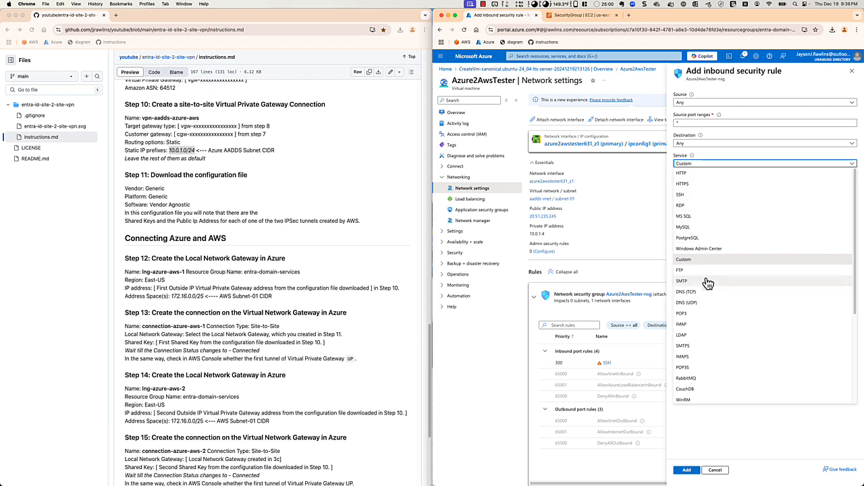
scroll(716, 327, down, 2)
scroll(717, 325, up, 2)
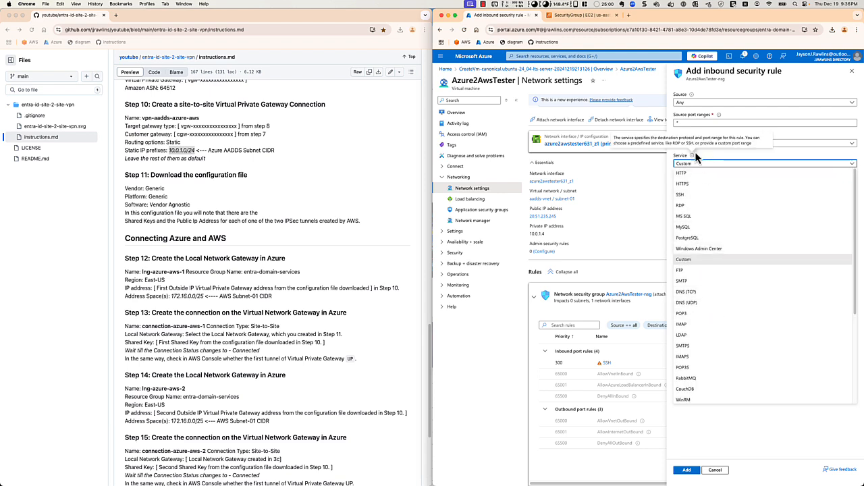
click(711, 161)
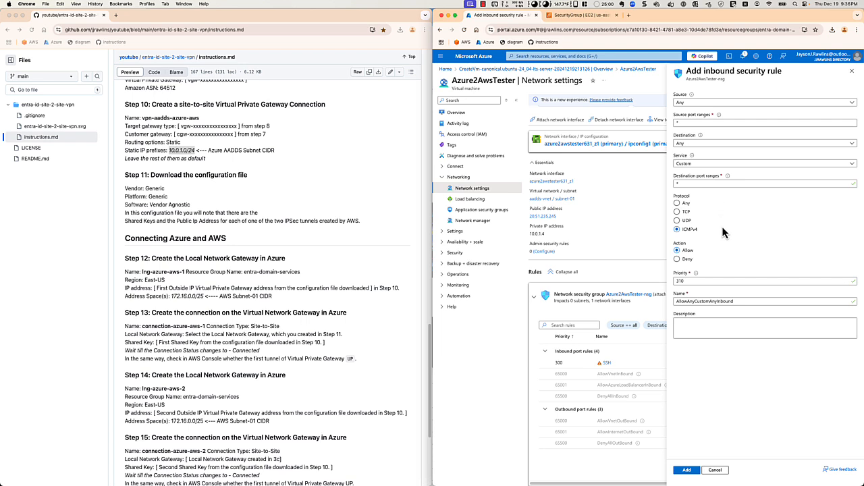
click(689, 171)
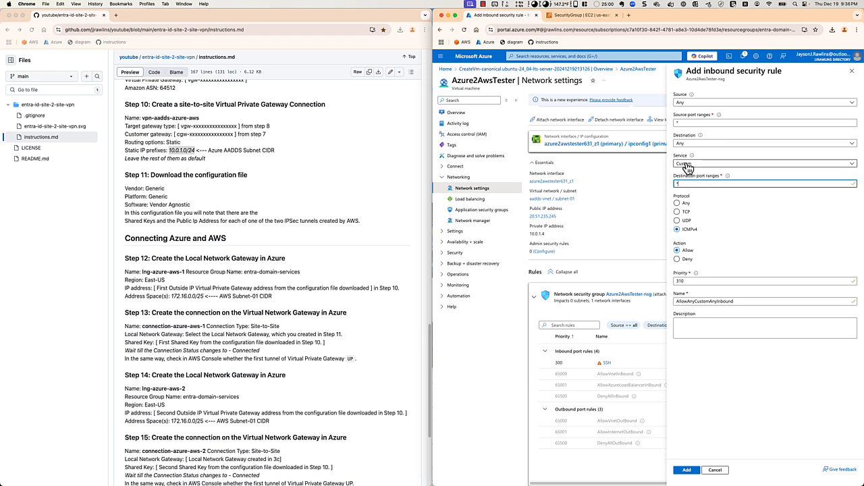
double_click(689, 123)
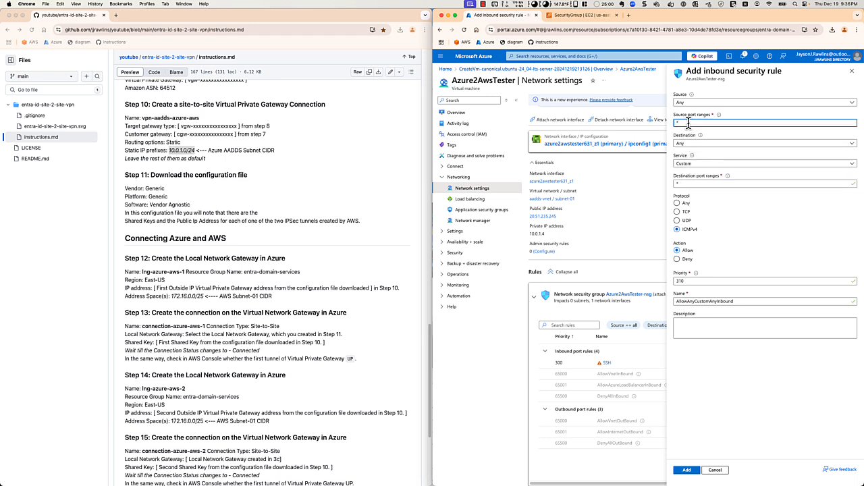
text(1)
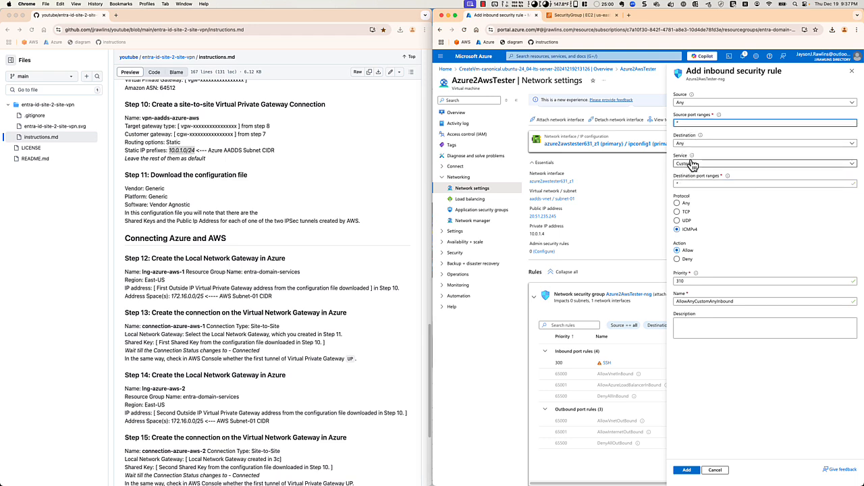
Set the inbound rule's destination to the AWS Subnet-01 CIDR 172.16.0.0/25 copied from the instructions, and add the rule.
click(689, 145)
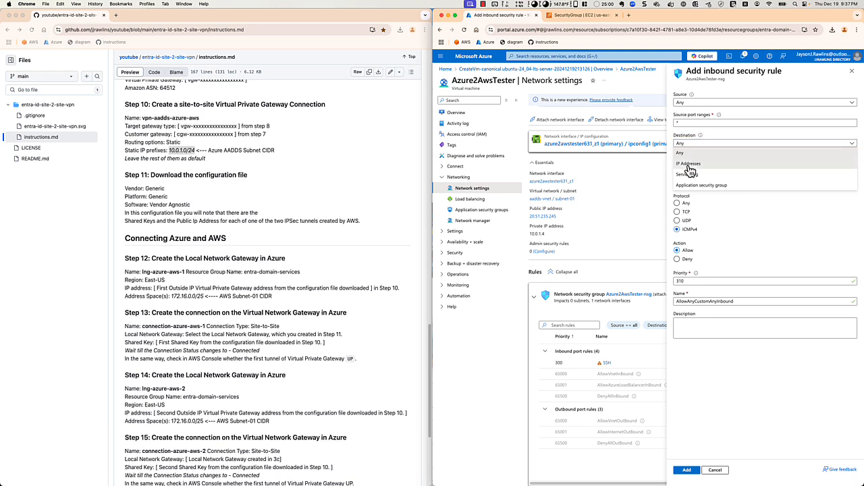
click(689, 161)
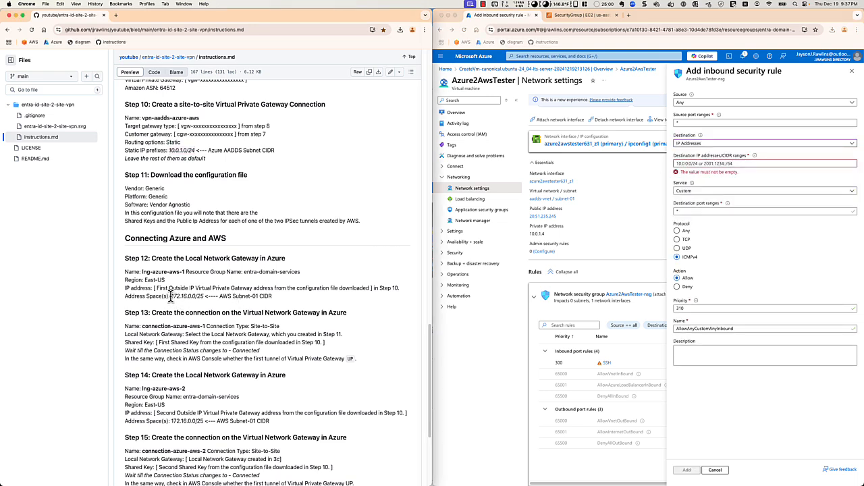
drag(170, 296, 202, 296)
key(super+c)
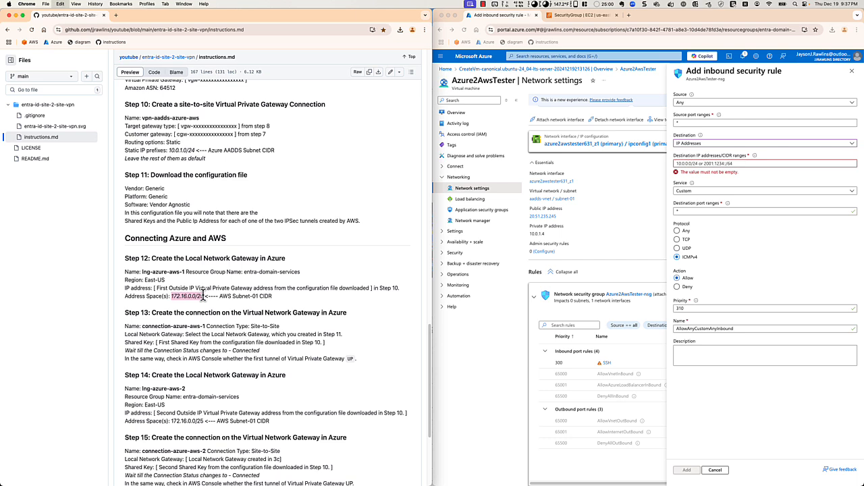
click(680, 163)
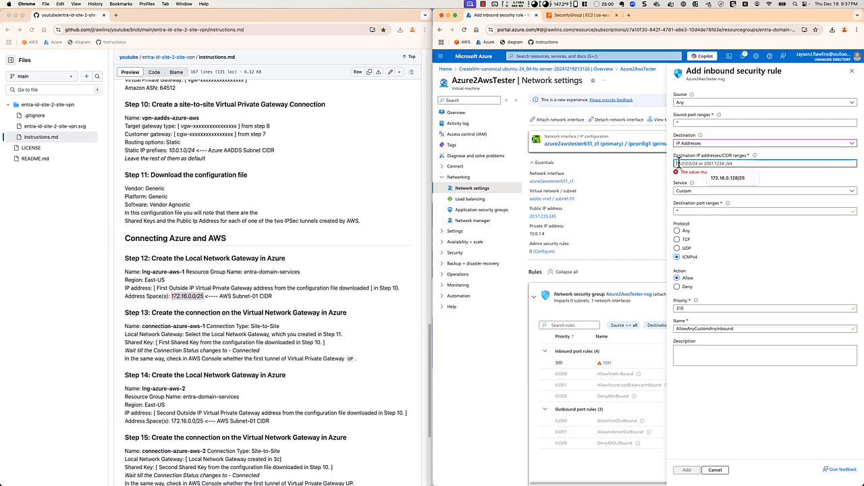
key(super+v)
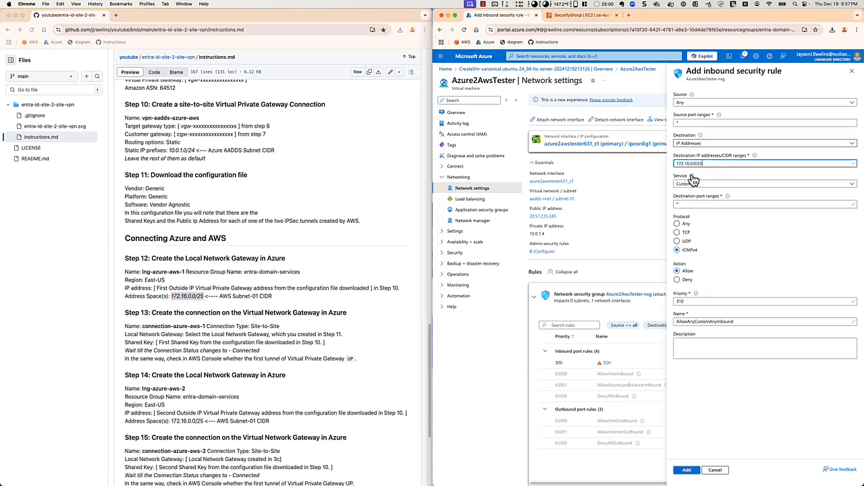
click(703, 175)
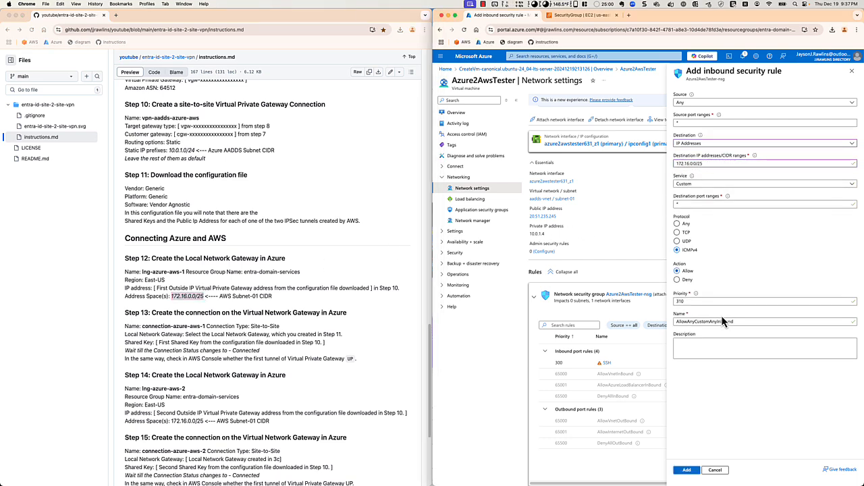
click(692, 471)
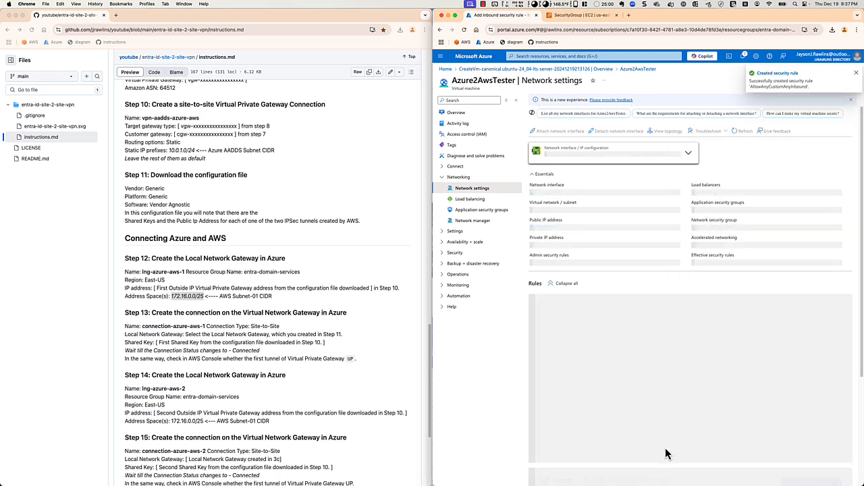
scroll(608, 392, down, 1)
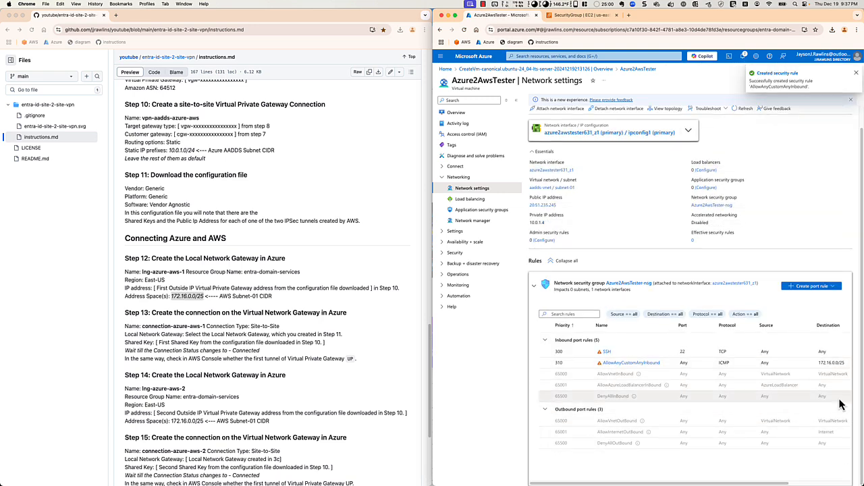
Add an outbound security rule to Azure2AwsTester-nsg that allows ICMPv4 to any destination.
click(810, 287)
click(802, 309)
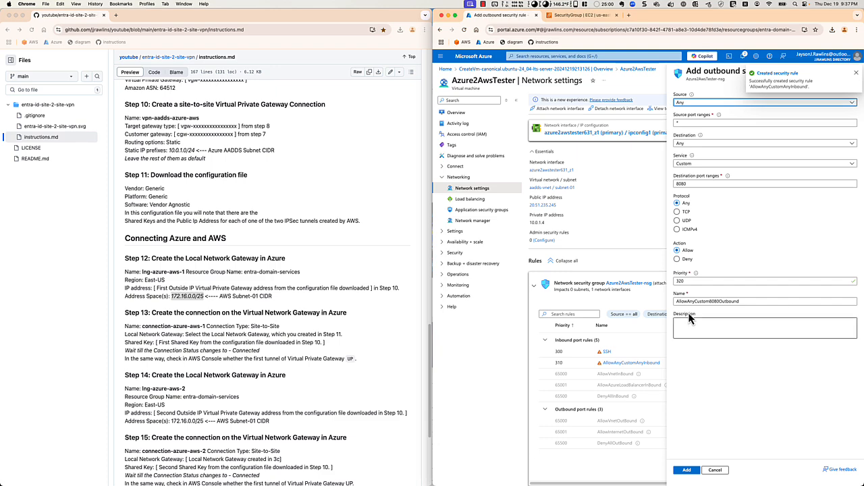
click(678, 230)
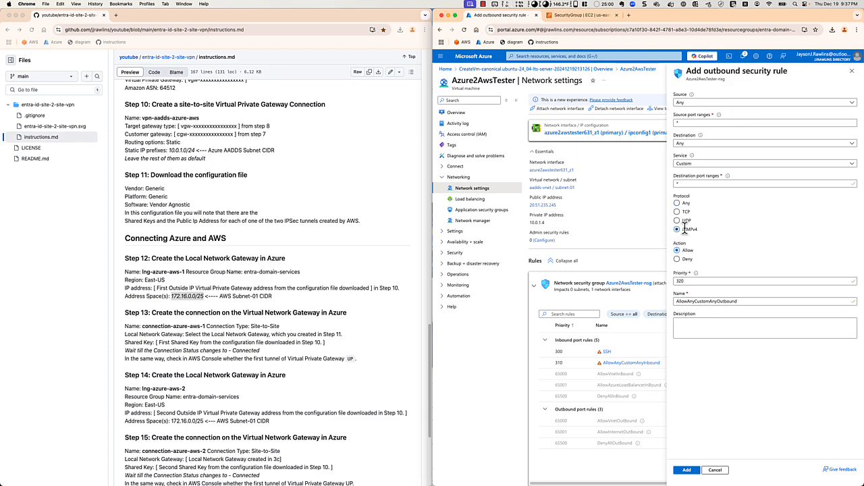
click(687, 470)
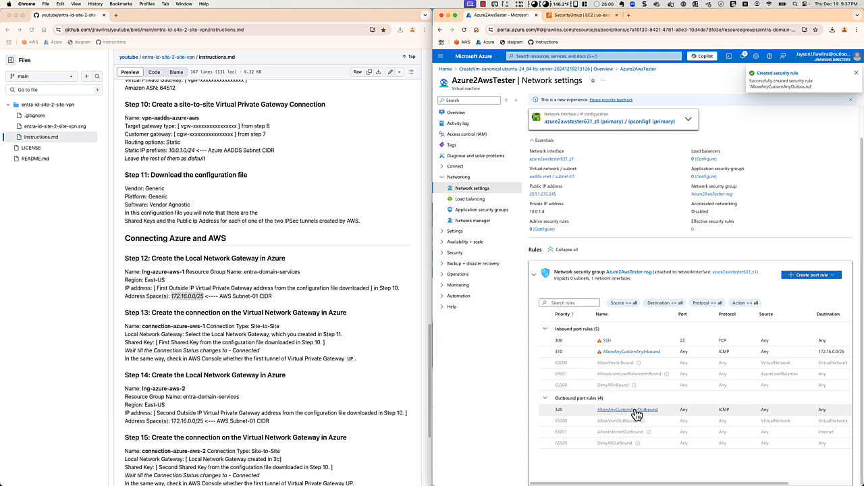
Switch to the AWS console and review the outbound rules of the Aws2AzureTester security group.
click(577, 15)
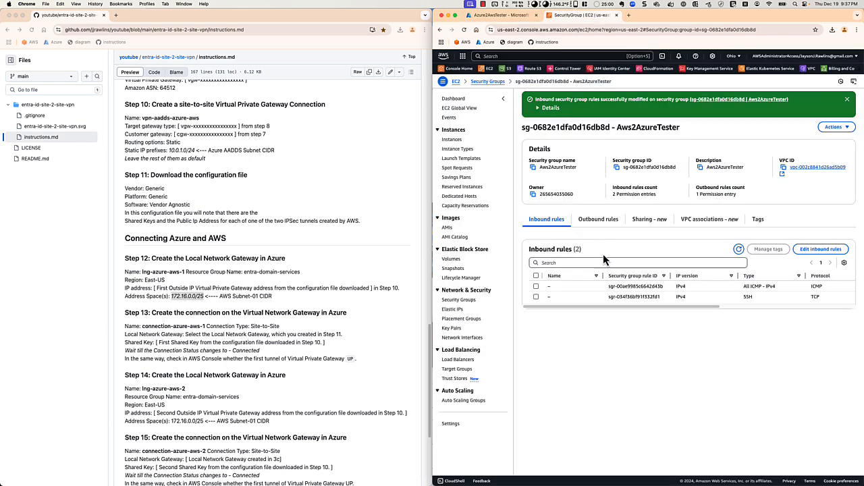
click(599, 219)
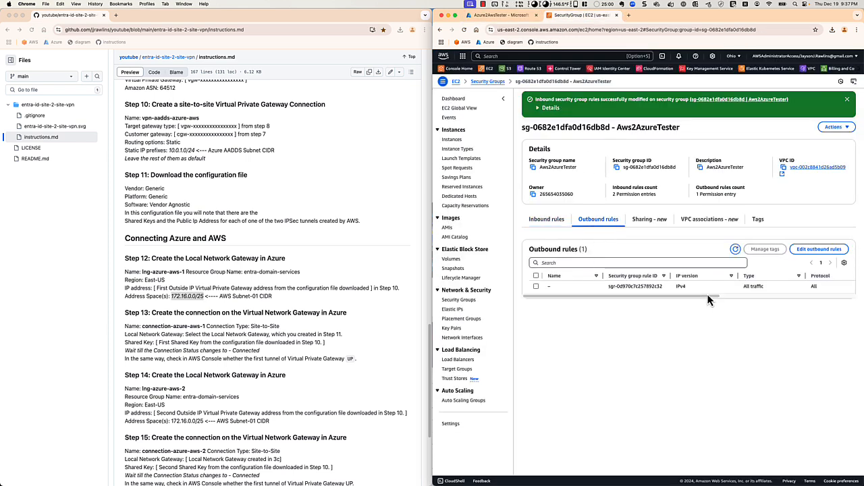
drag(706, 295, 654, 296)
click(847, 99)
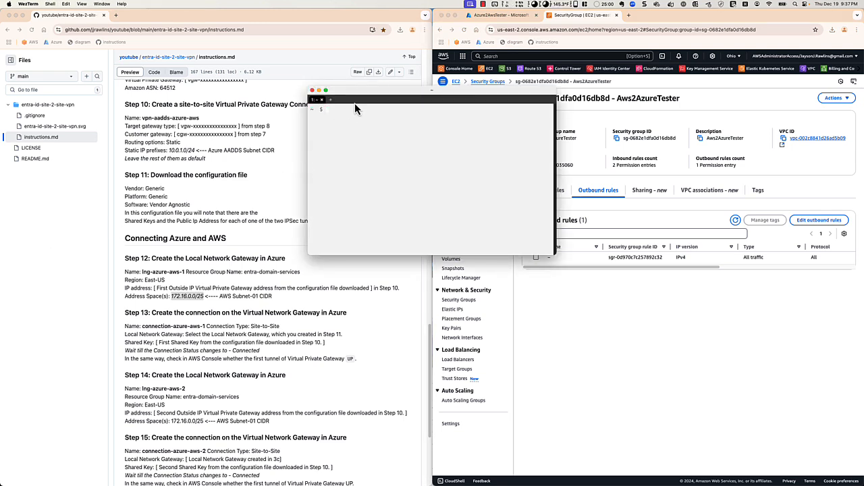
Split the maximized WezTerm window into two side-by-side panes and change both to the ~/.ssh/Azure2AwsTest directory.
double_click(354, 91)
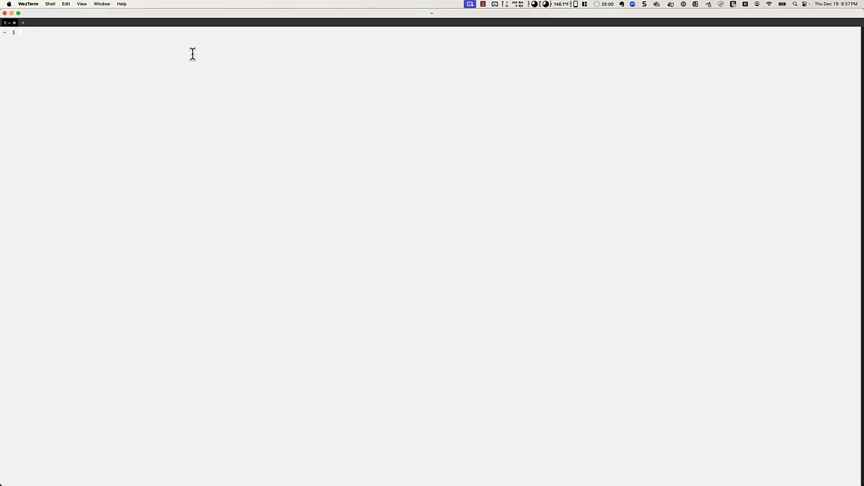
key(super+d)
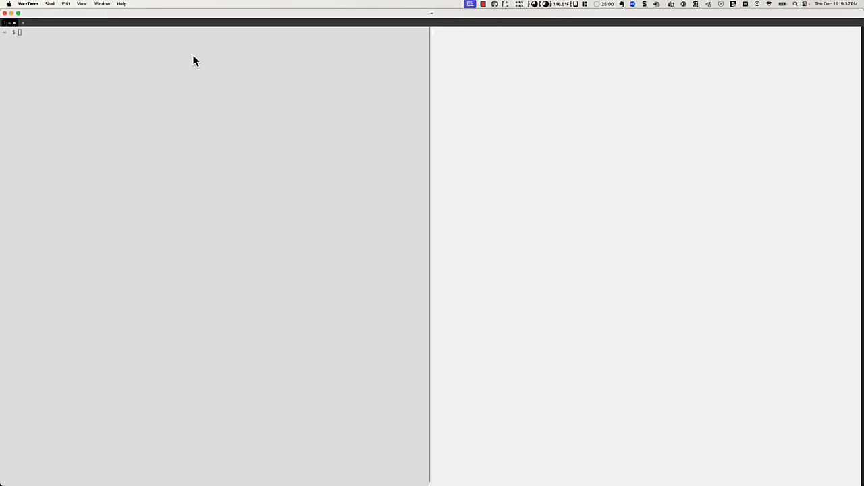
click(124, 68)
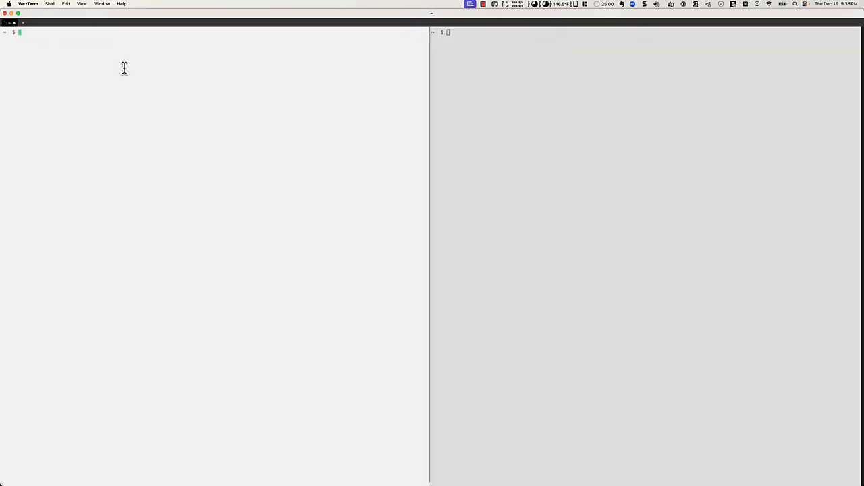
key(ctrl+Right)
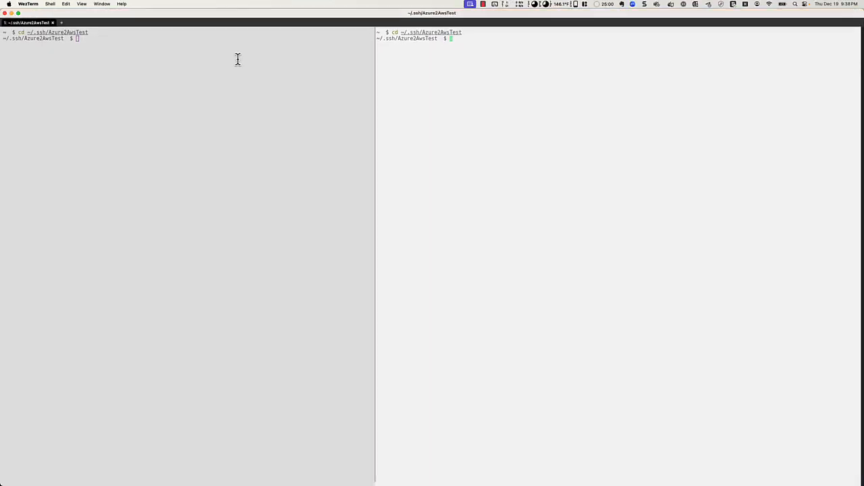
List the key files in the first pane and restrict all .pem files to owner-only access with chmod 600.
click(168, 54)
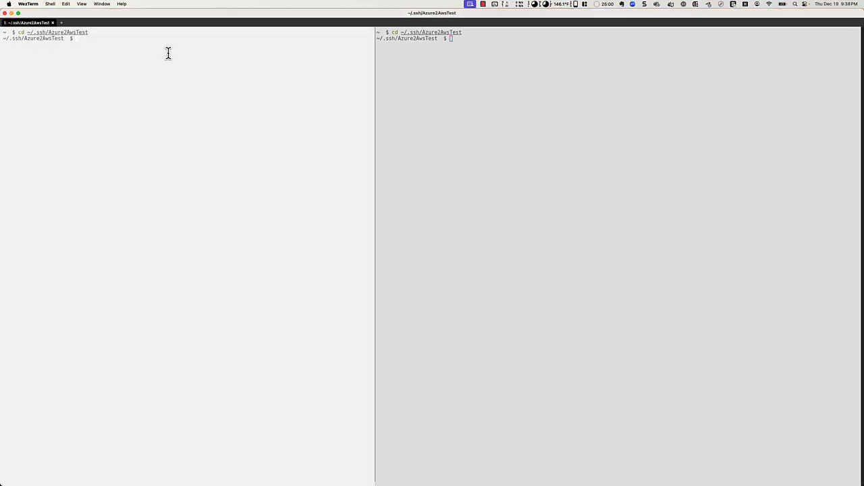
text(ls)
key(Return)
text(chmod)
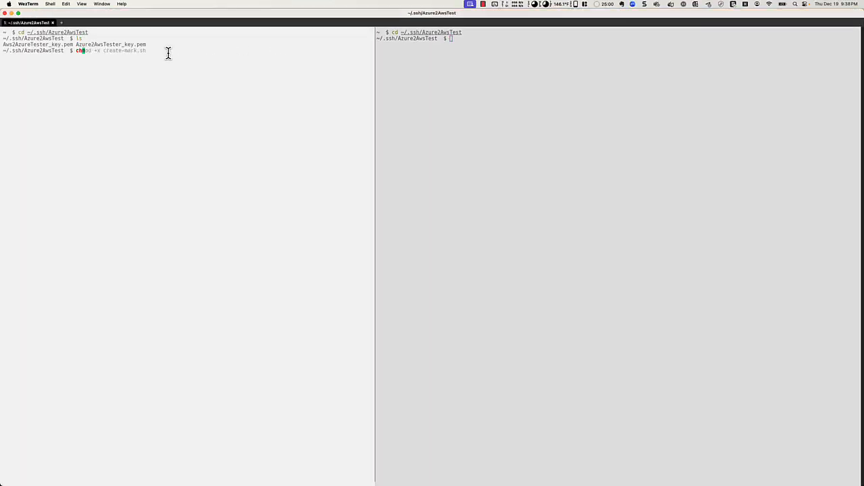
text( 600 *.pem)
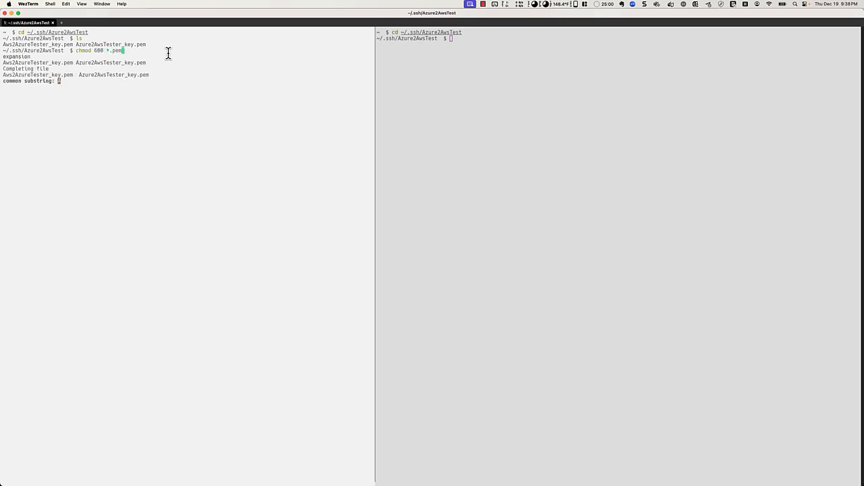
key(Return)
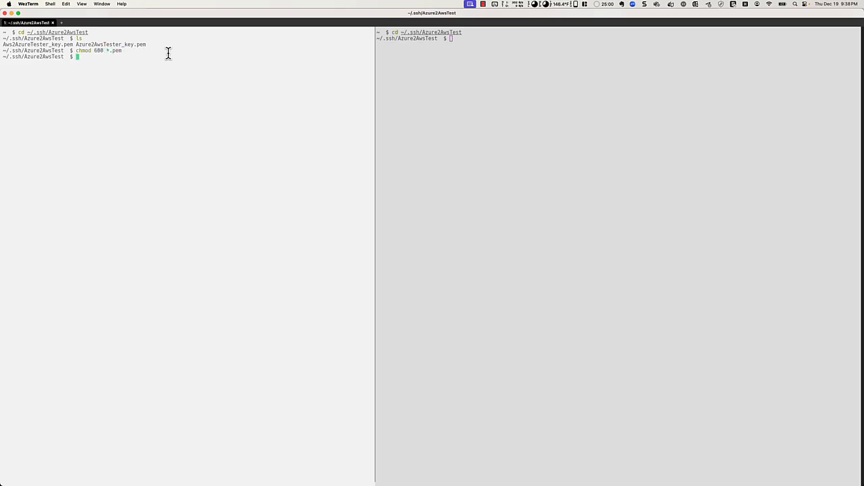
Start an SSH command in the first pane with the identity file Azure2AwsTest_key.pem and the login azureuser@.
text(ssh -i)
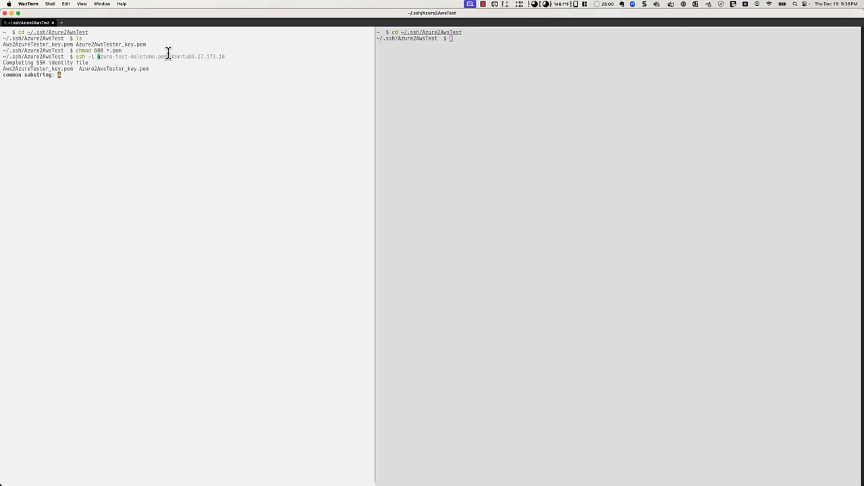
text(A)
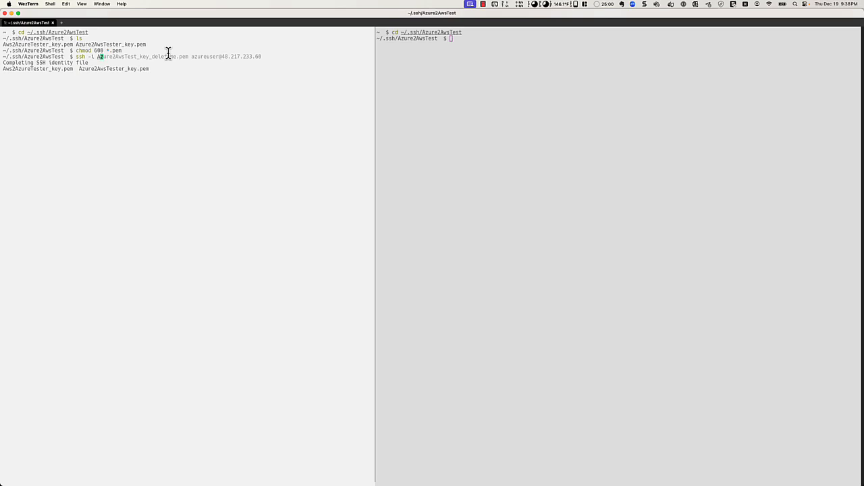
text(zure)
key(BackSpace)
text(2)
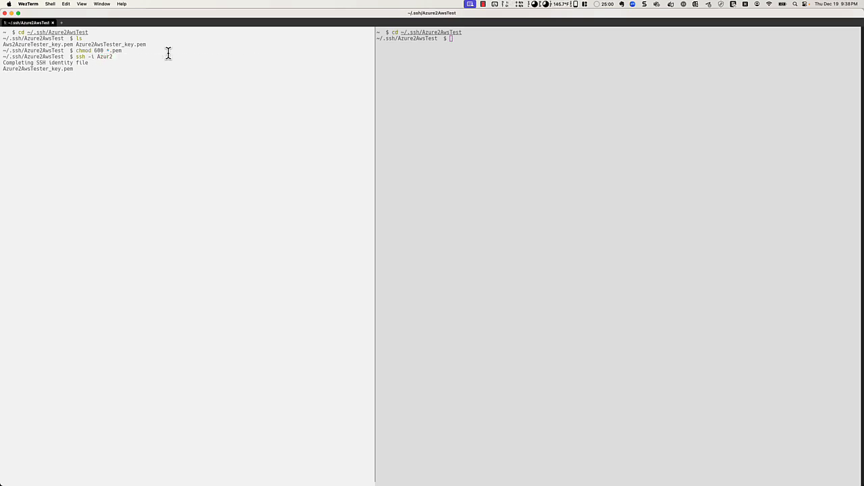
key(BackSpace)
text(e2AwsTest_key.pem azureuser)
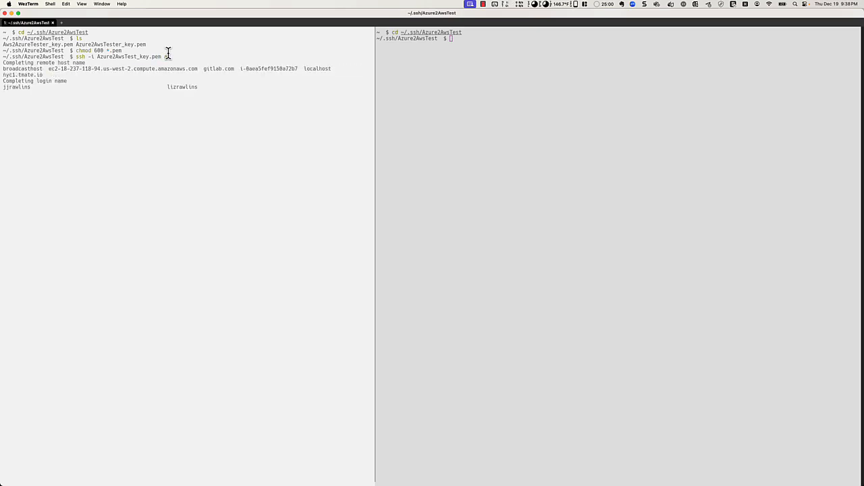
text(@)
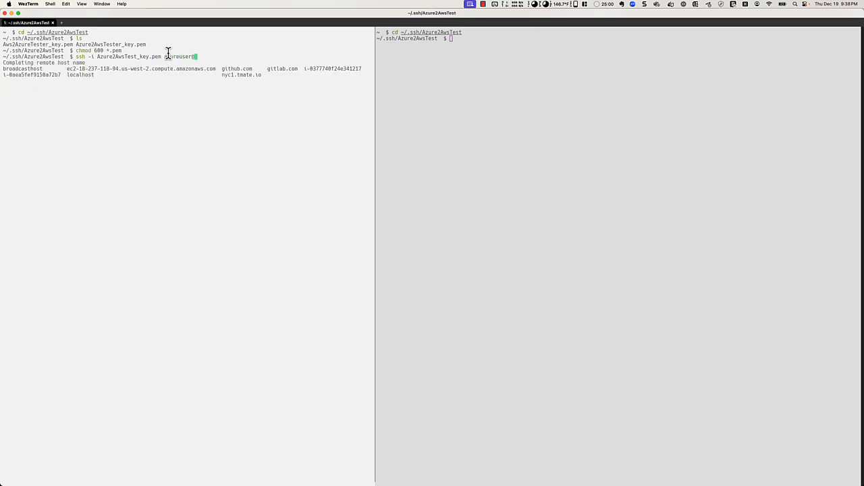
Copy the public IPv4 address of the Aws2AzureTester instance in the AWS console and try the azureuser SSH connection to it in WezTerm.
drag(174, 21, 0, 139)
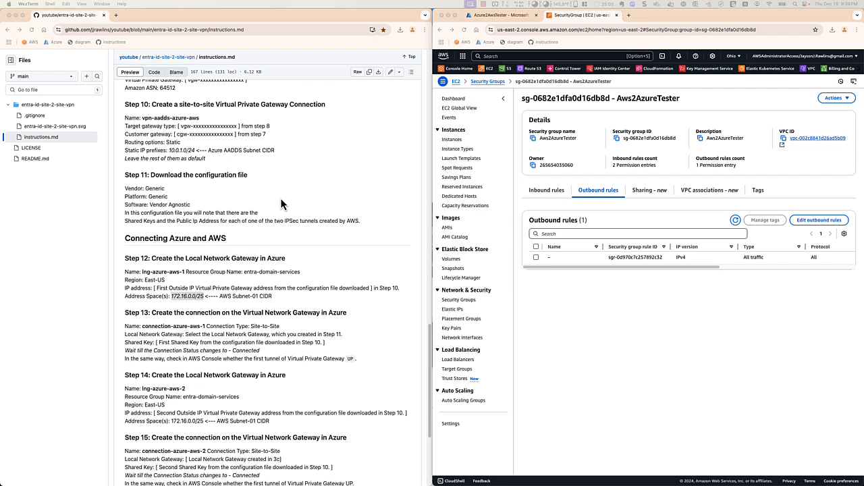
scroll(287, 268, down, 1)
scroll(287, 269, down, 2)
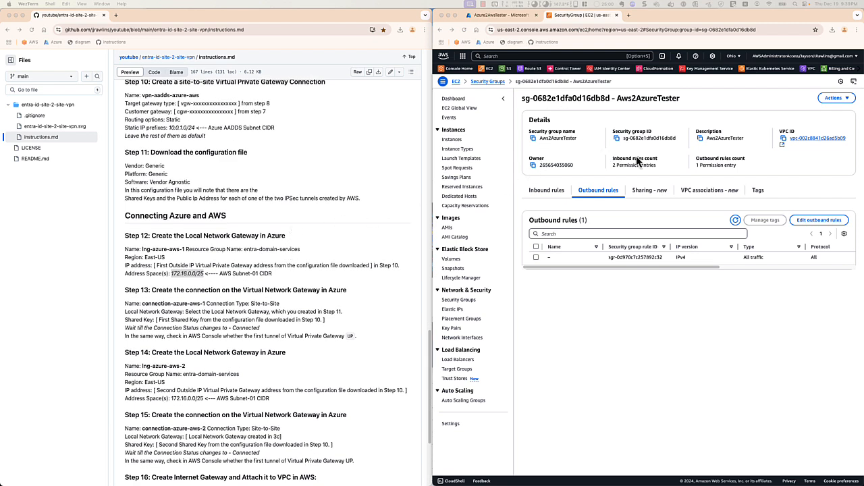
click(455, 81)
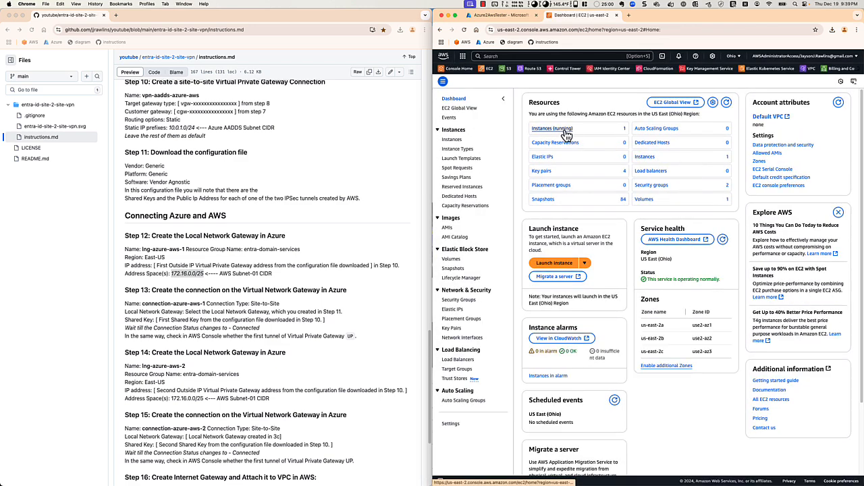
click(568, 135)
click(649, 146)
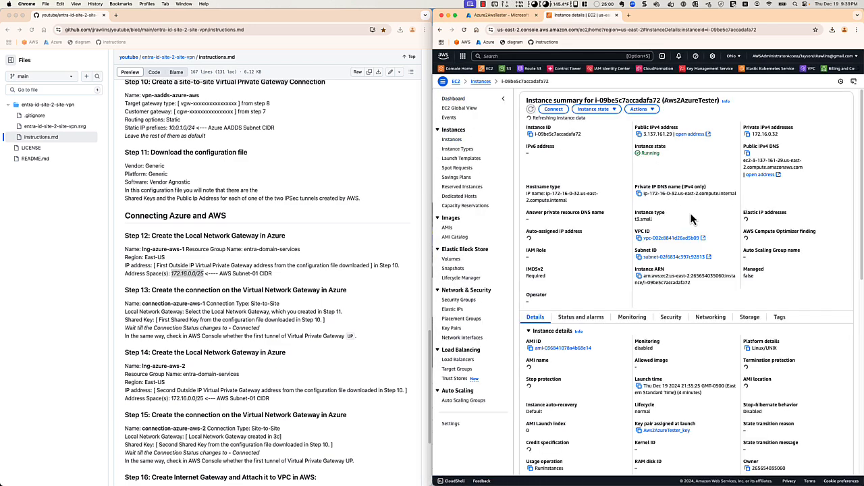
click(747, 134)
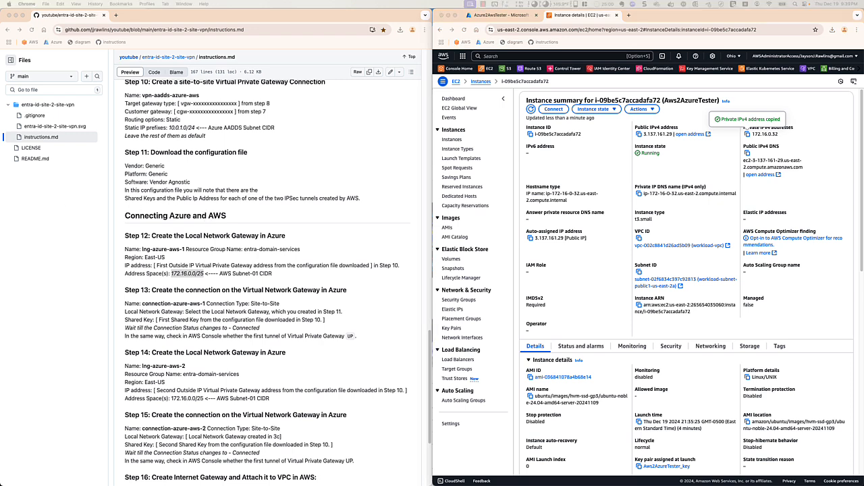
click(638, 134)
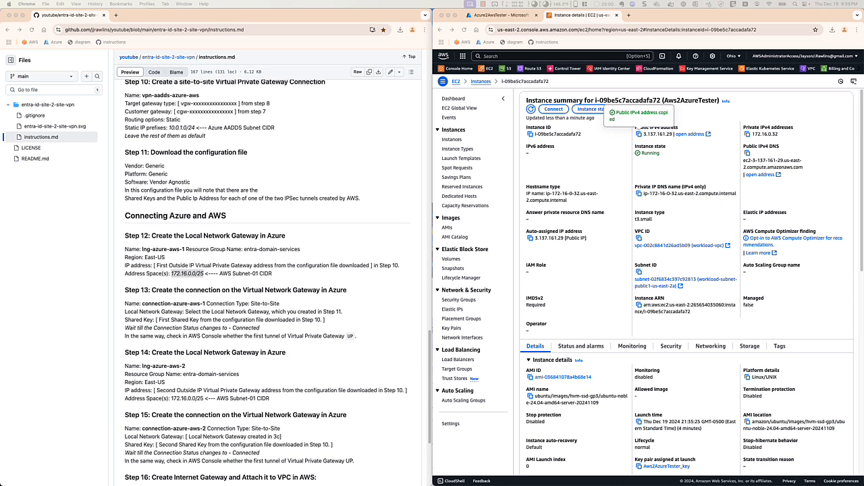
drag(0, 63, 336, 66)
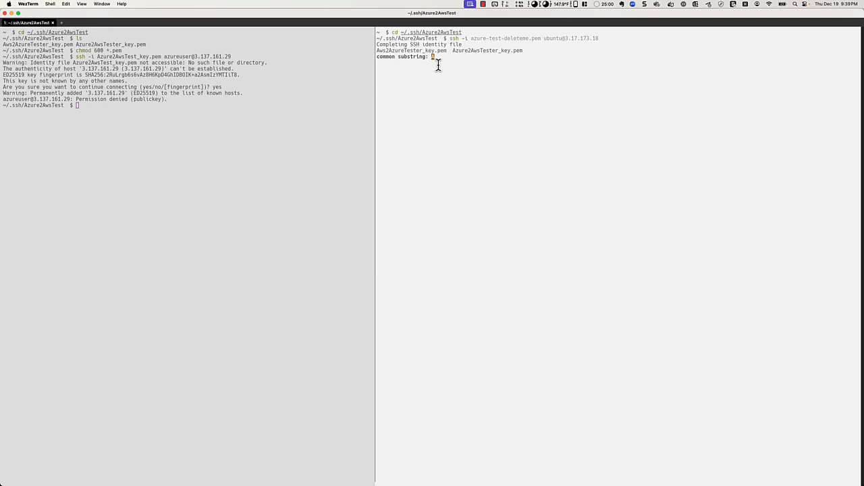
Compose an SSH command in the second pane with the identity file Aws2AzureTester_key.pem and the login ubuntu@.
text(Aws)
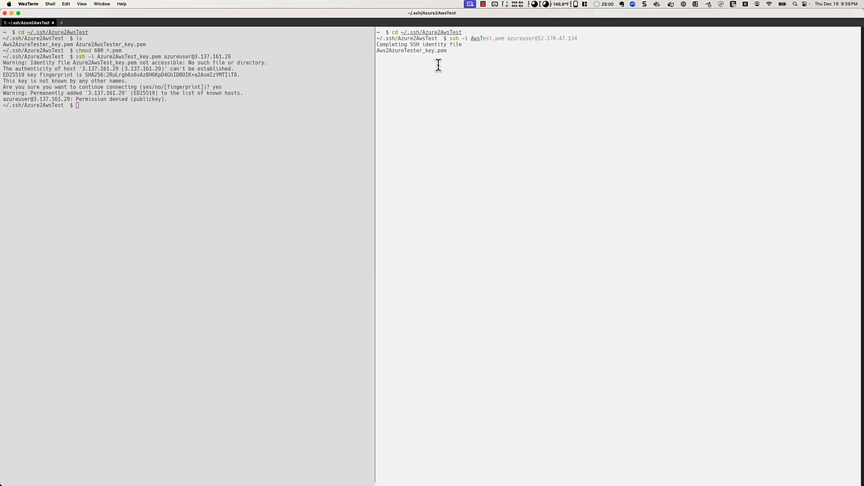
key(Tab)
key(Tab)
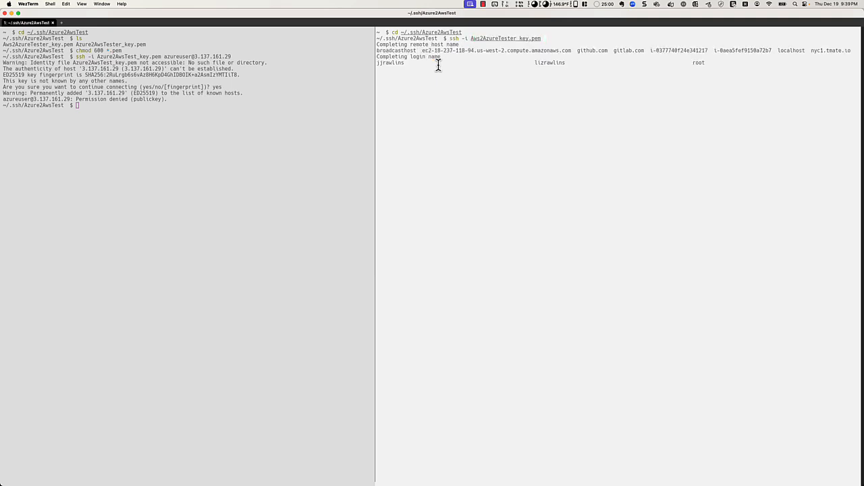
text(ec2-)
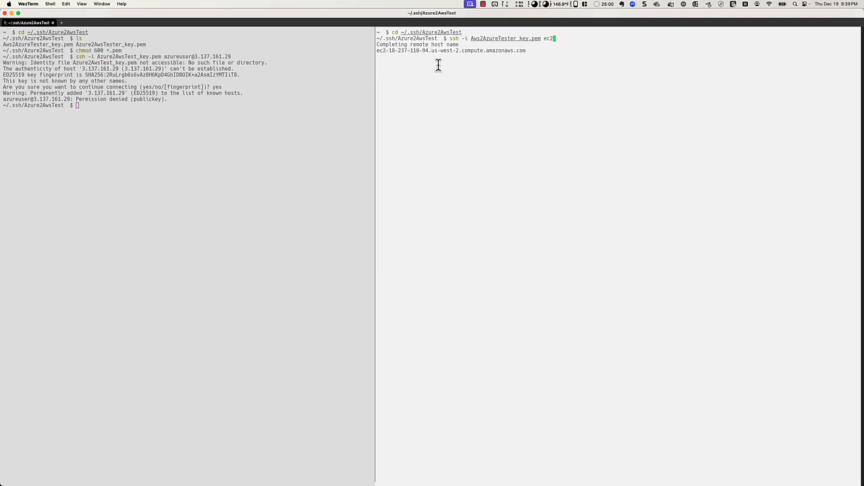
key(BackSpace)
key(BackSpace)
key(BackSpace)
key(BackSpace)
text(ubuntu@)
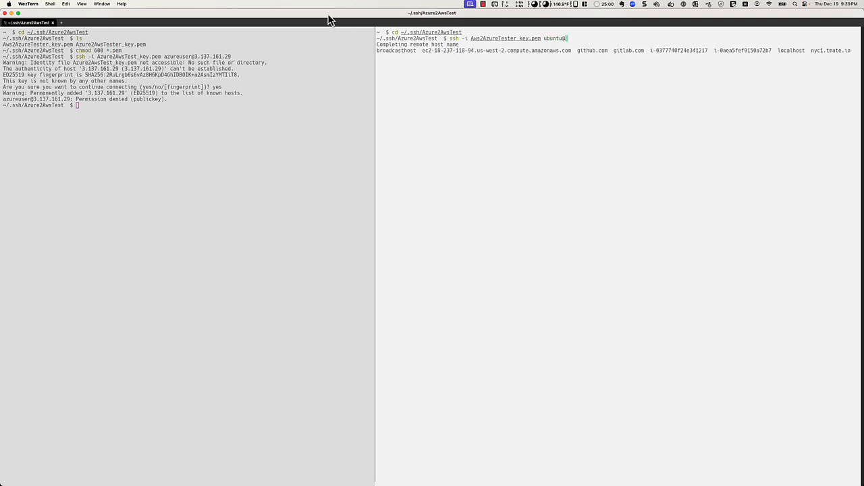
drag(328, 16, 0, 129)
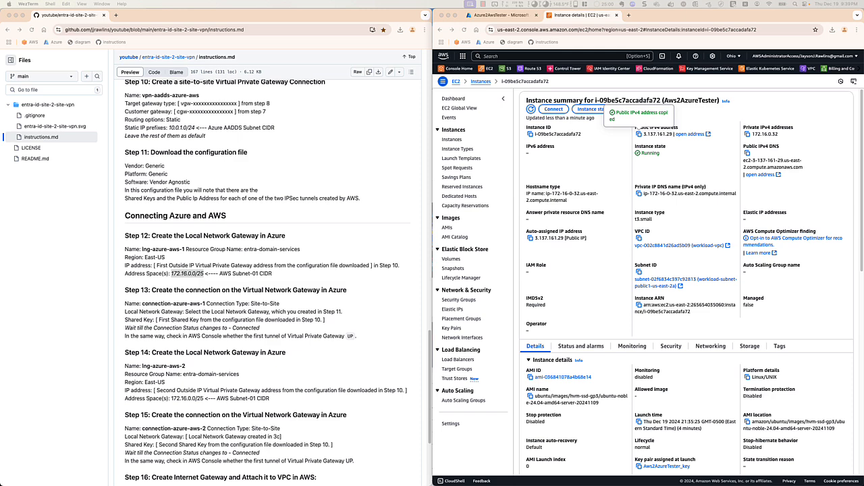
click(498, 16)
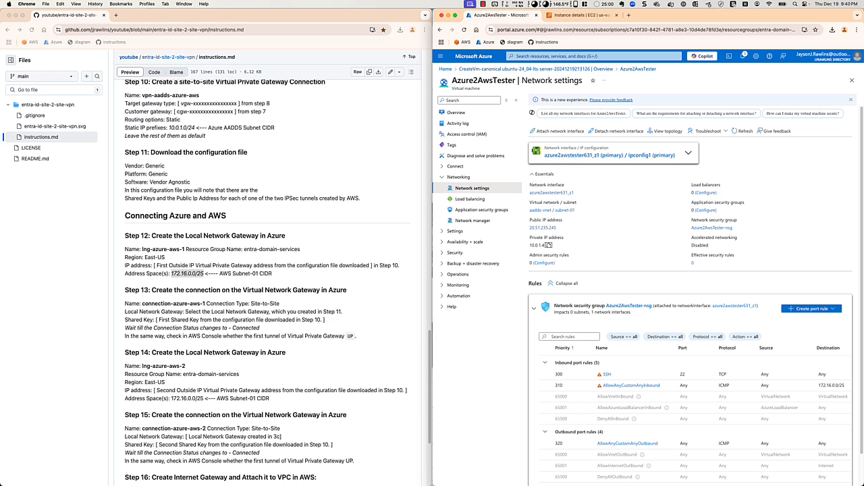
click(574, 15)
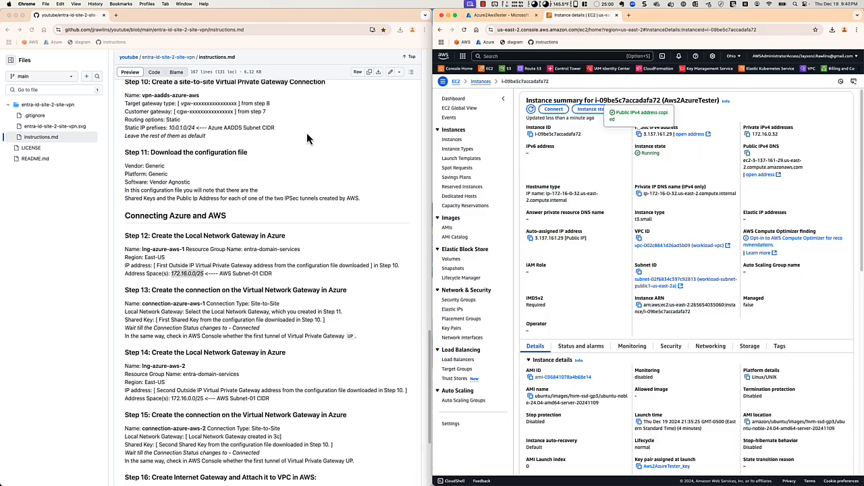
drag(154, 53, 393, 50)
double_click(375, 48)
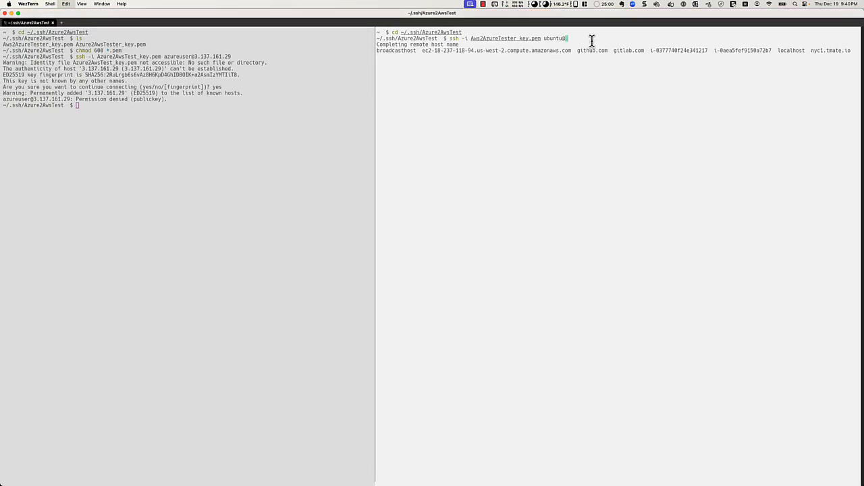
key(super+v)
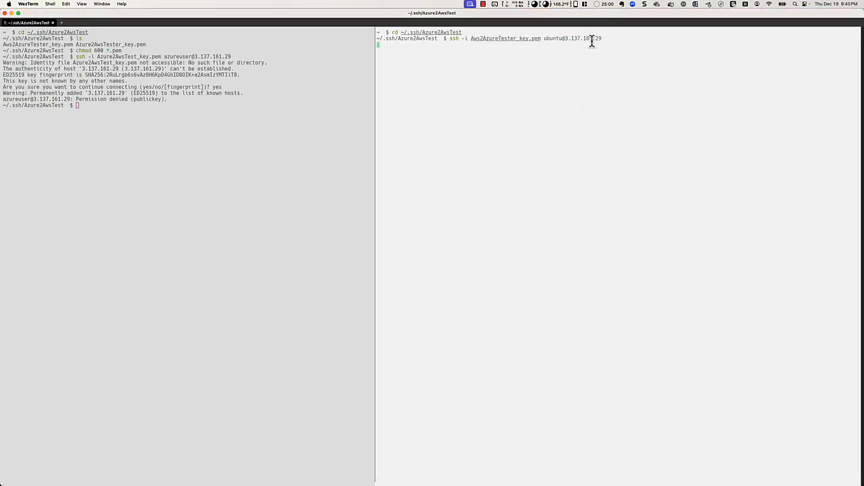
Clear the AWS VM's remote session and print its IP address with hostname -i.
text(clear)
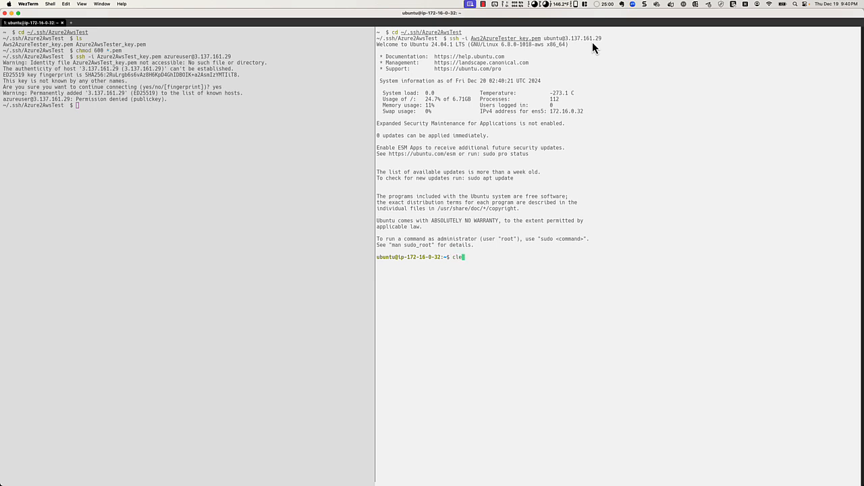
key(Return)
text(p)
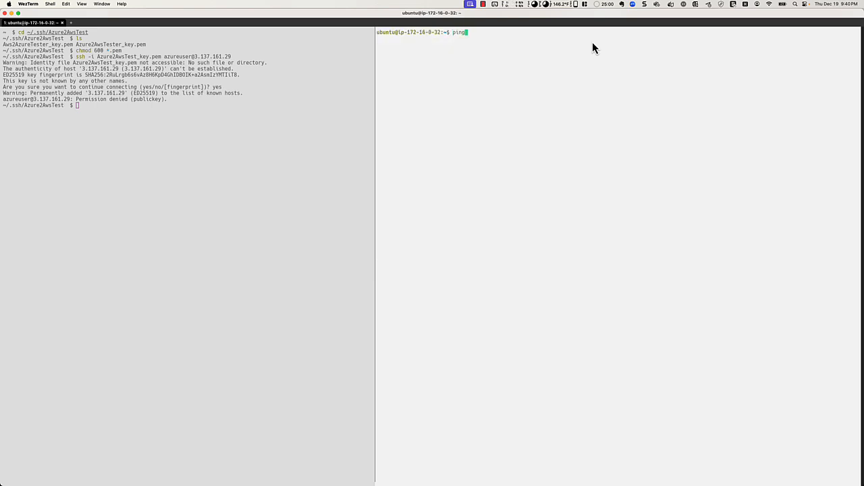
key(BackSpace)
text(hostname -i)
key(Return)
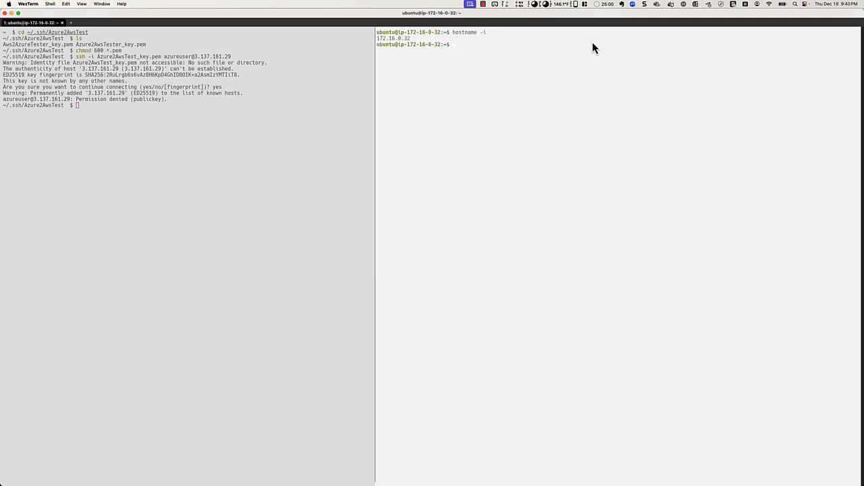
Try to print the host's IP address with hostname -i in the first pane.
click(253, 112)
text(hostname -i)
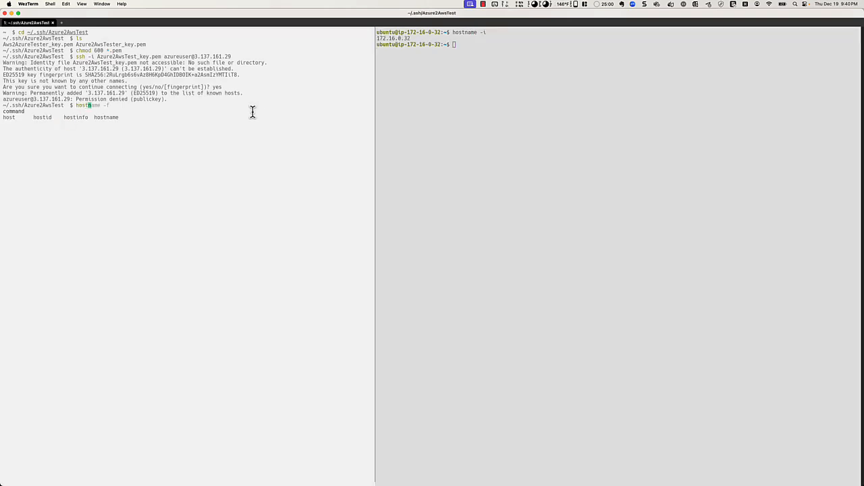
key(Return)
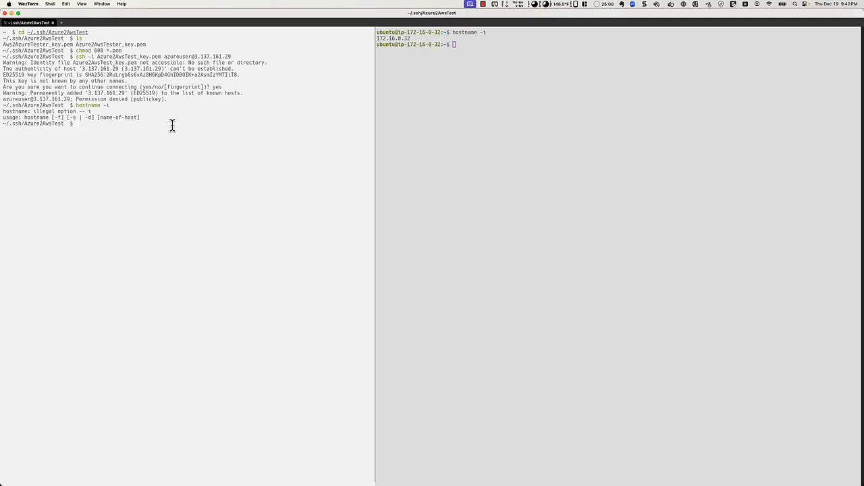
text(ssh)
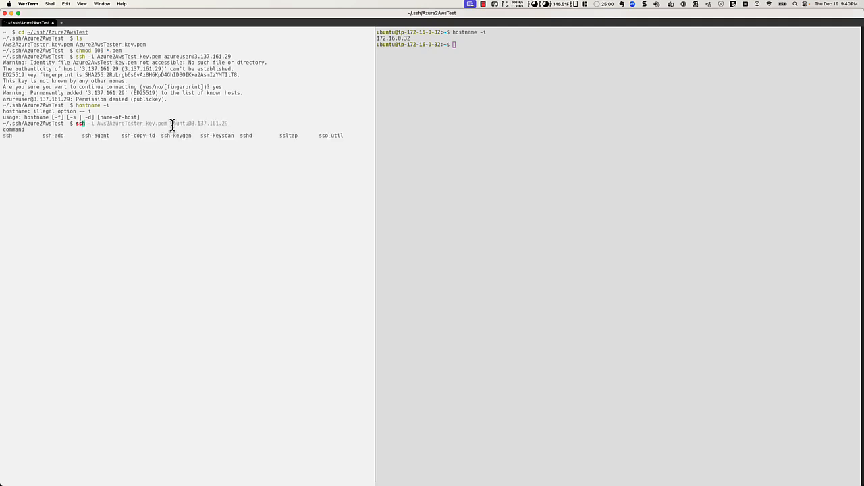
text( -i )
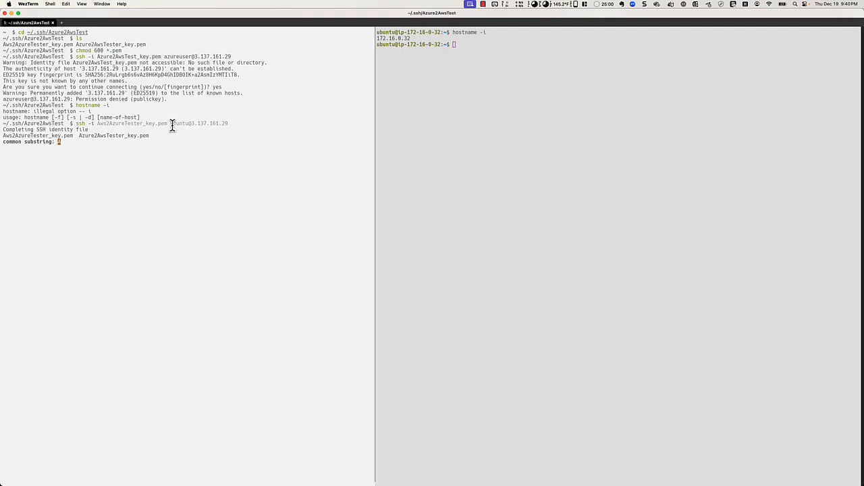
text(Azure)
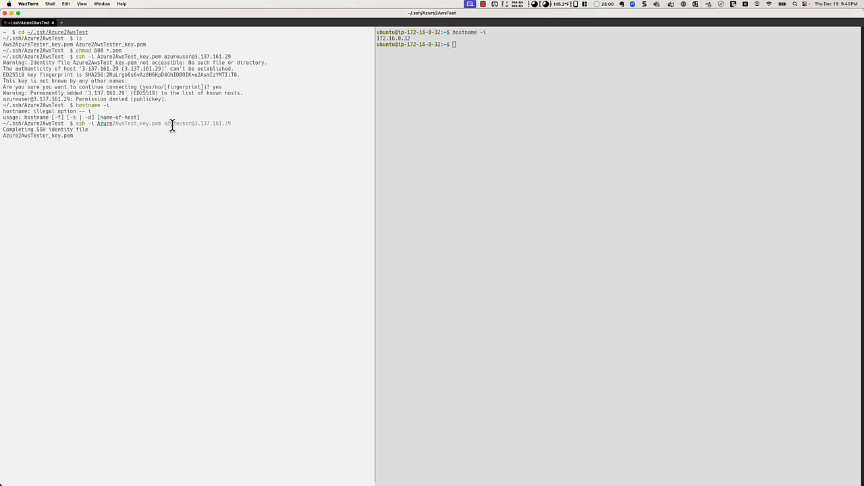
key(Tab)
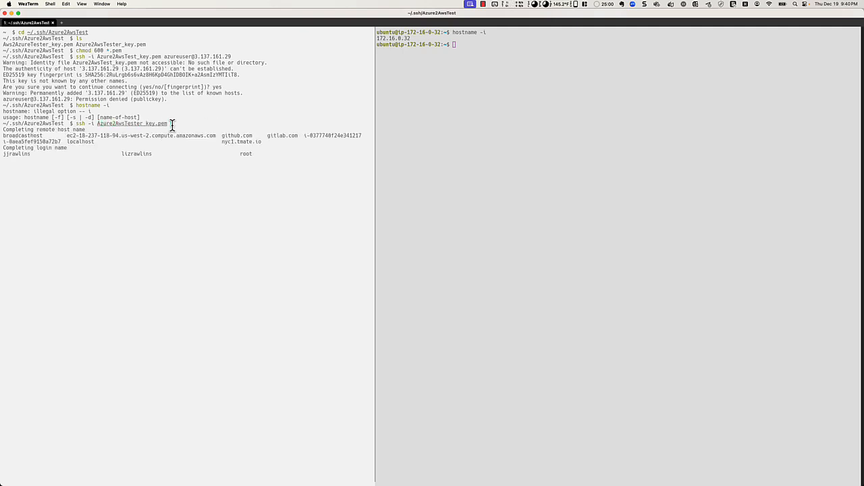
text(azure)
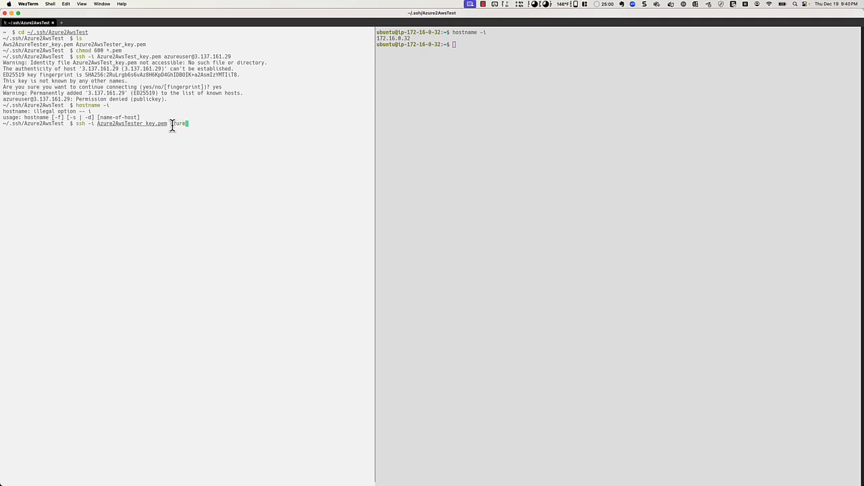
text(user@)
key(Tab)
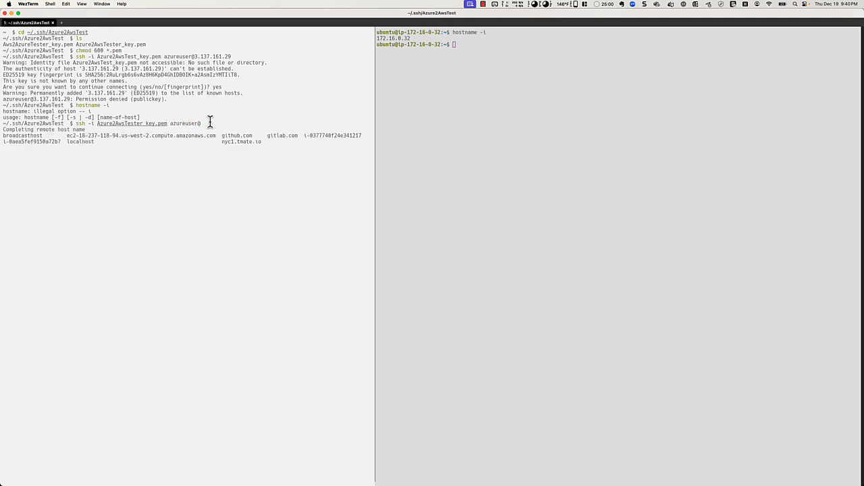
drag(237, 57, 194, 62)
key(super+c)
click(213, 124)
key(super+v)
key(Return)
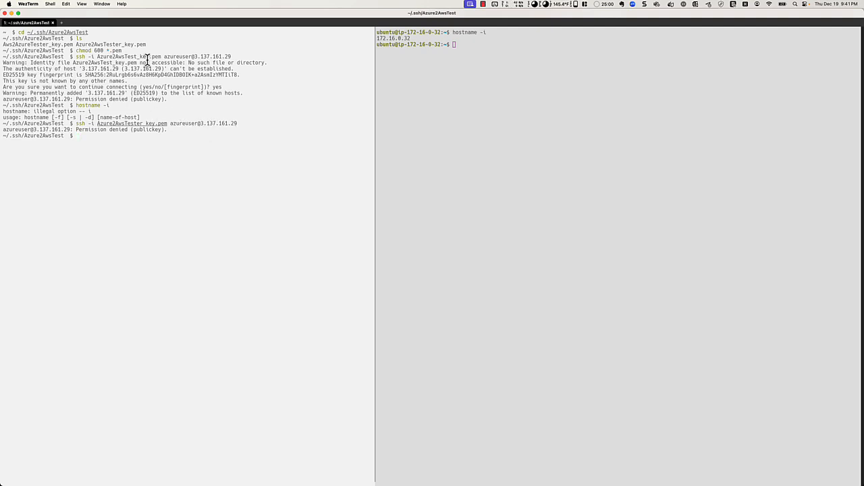
Switch to the browser and copy the public IP address from the Azure2AwsTester virtual machine's overview.
key(ctrl+Right)
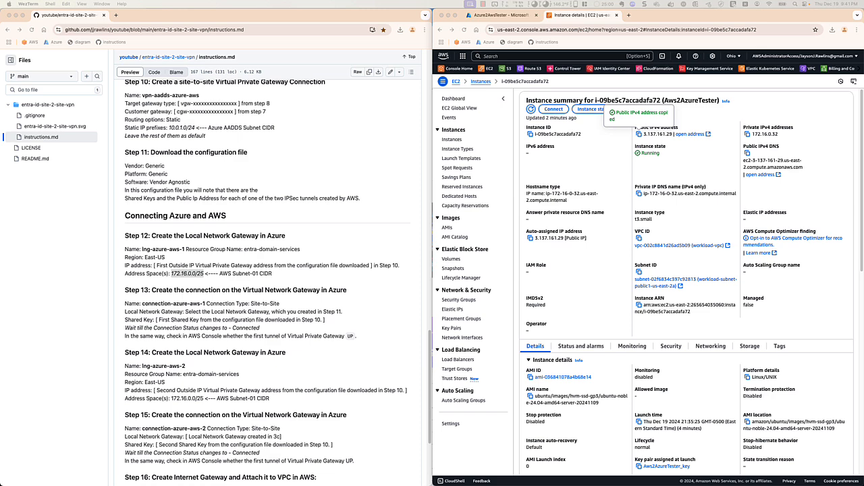
click(272, 225)
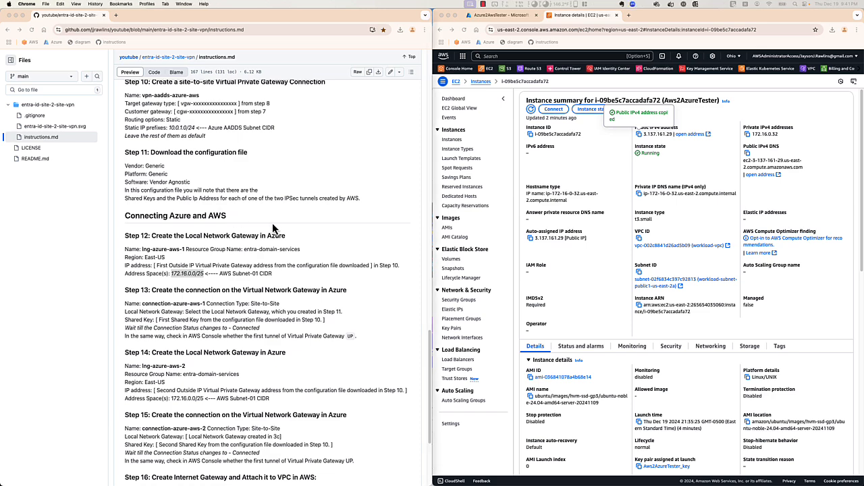
click(497, 15)
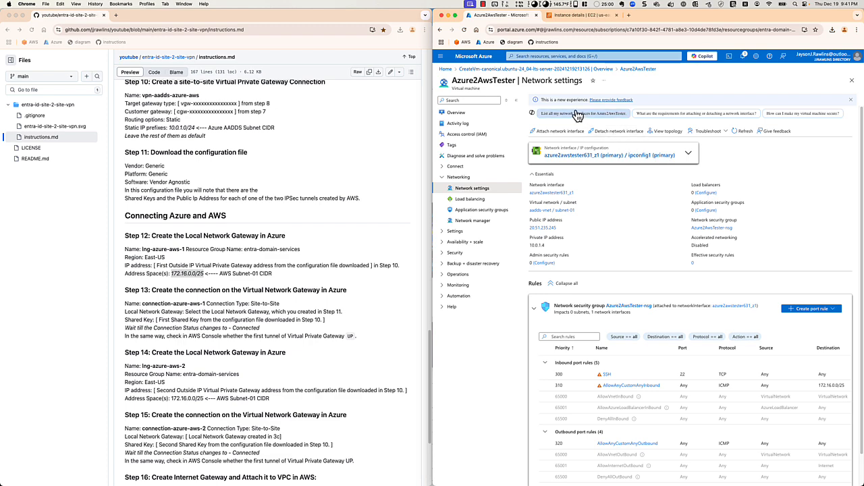
click(459, 114)
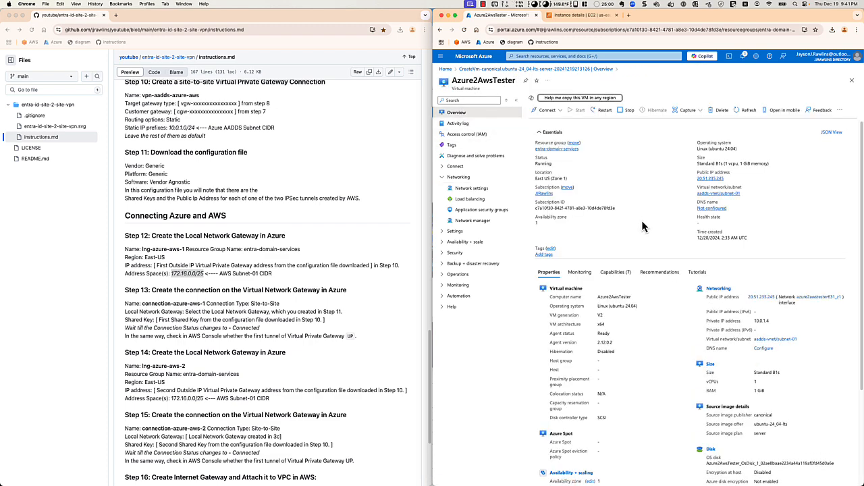
scroll(638, 223, down, 2)
scroll(649, 253, down, 2)
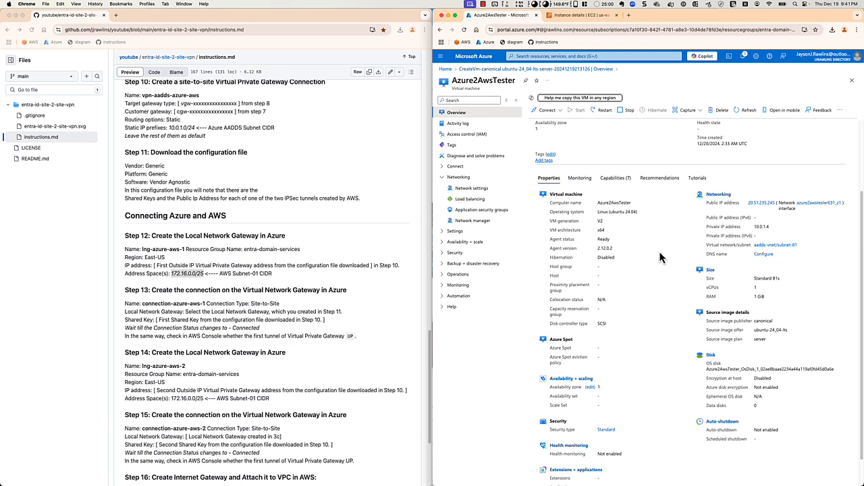
scroll(676, 251, down, 1)
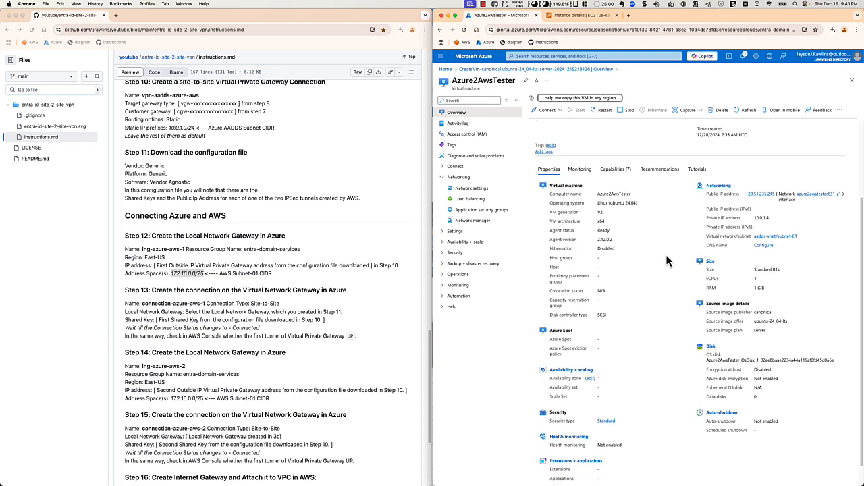
scroll(667, 262, down, 1)
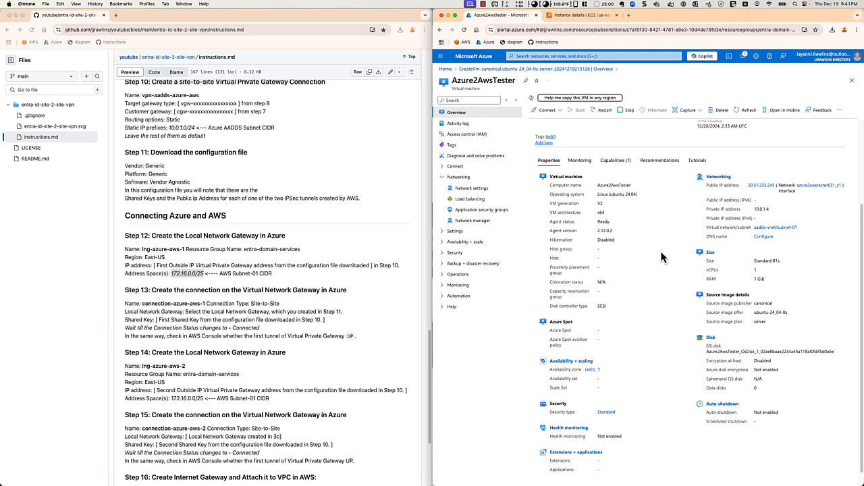
scroll(659, 254, down, 1)
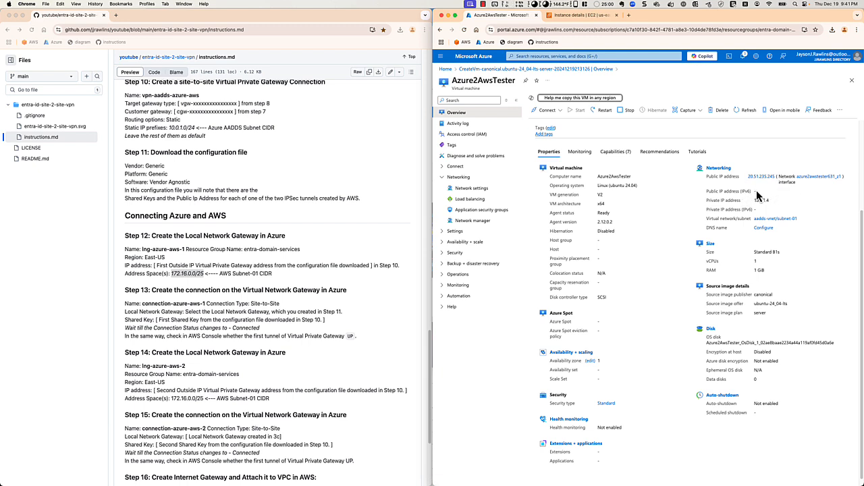
drag(747, 177, 776, 180)
key(super+c)
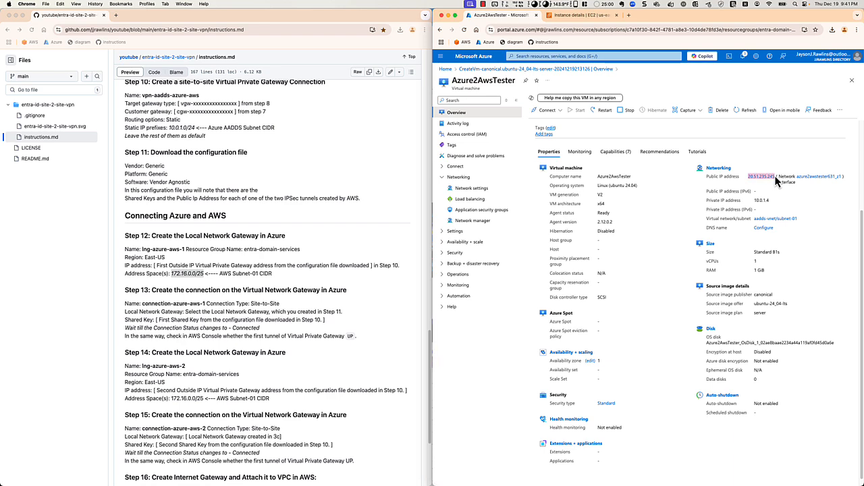
Return to WezTerm, recall the last SSH command in the first pane and replace its host address with 20.51.235.245.
drag(0, 71, 270, 81)
double_click(270, 81)
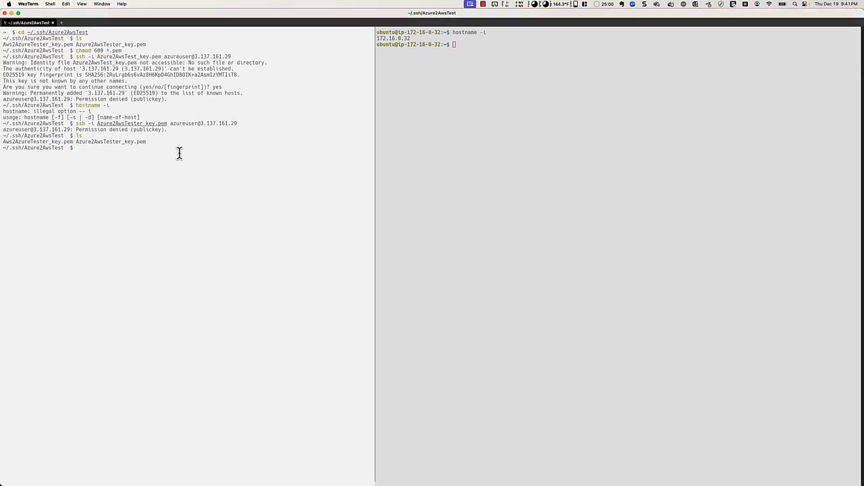
key(Up)
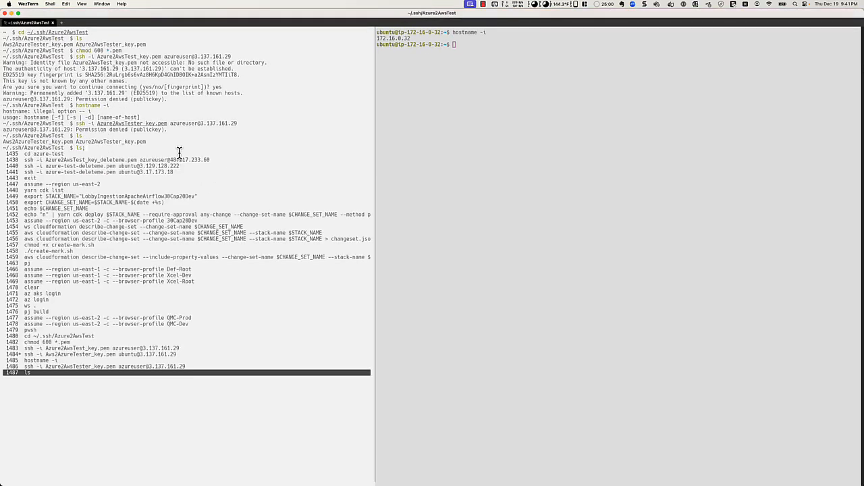
key(Up)
key(Return)
key(Left)
key(Left)
key(Left)
key(Left)
key(Left)
key(Left)
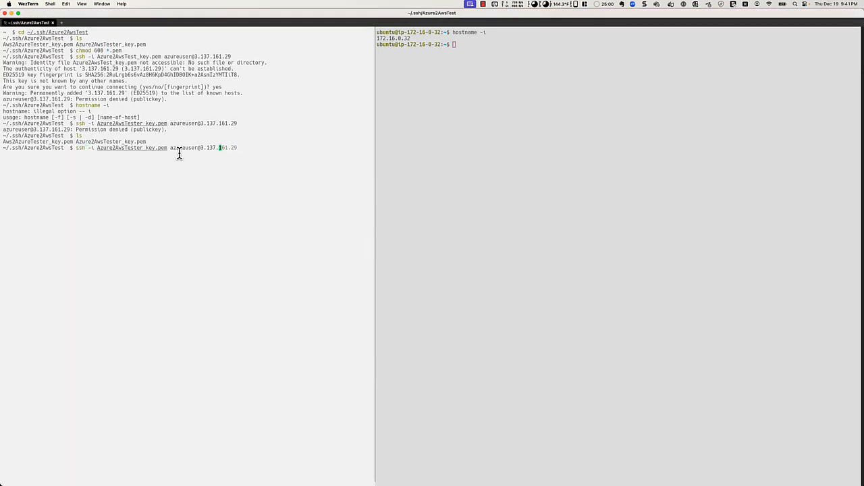
key(BackSpace)
key(BackSpace)
key(BackSpace)
key(BackSpace)
key(BackSpace)
key(BackSpace)
key(super+v)
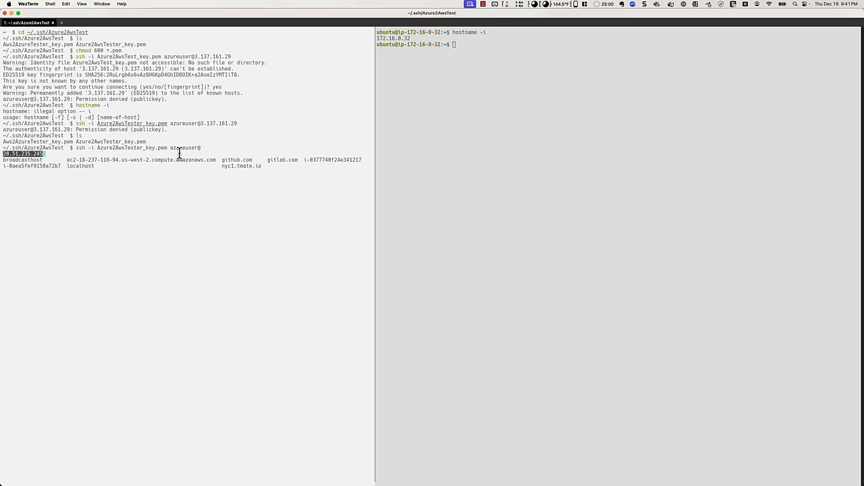
key(Left)
key(Left)
key(Left)
key(Left)
key(Left)
key(Left)
key(Left)
key(Left)
key(Left)
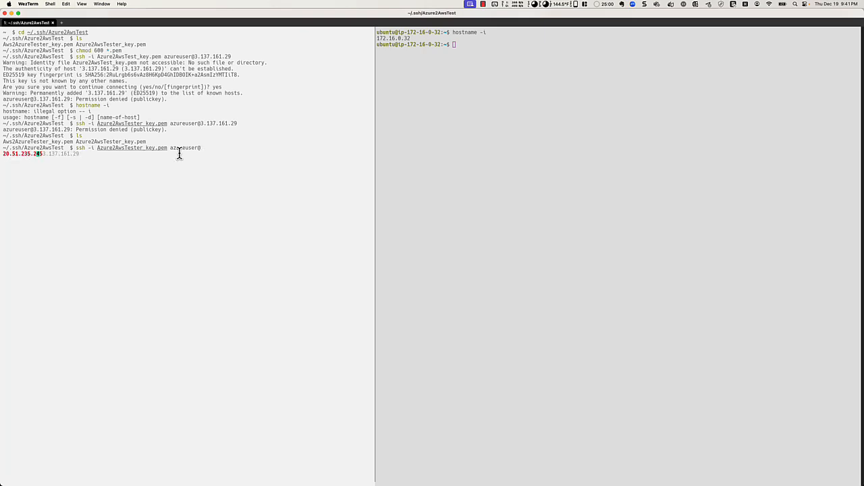
key(Left)
key(Left)
key(Left)
key(Left)
key(Return)
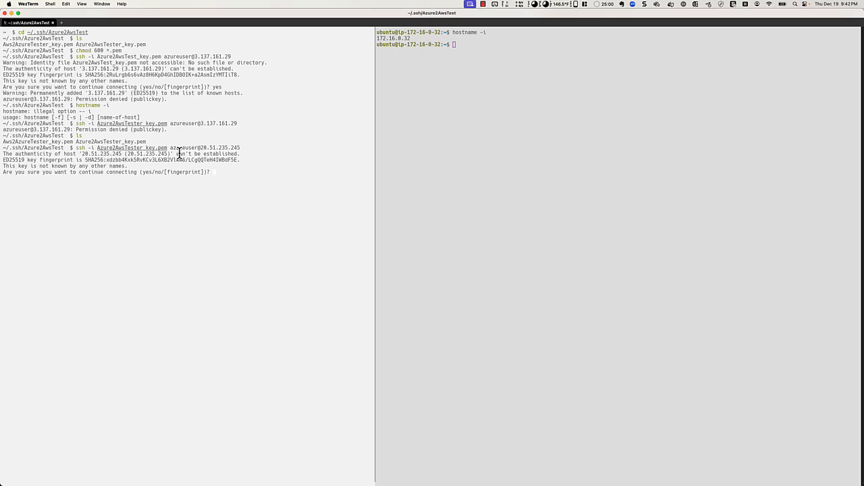
text(yes)
key(Return)
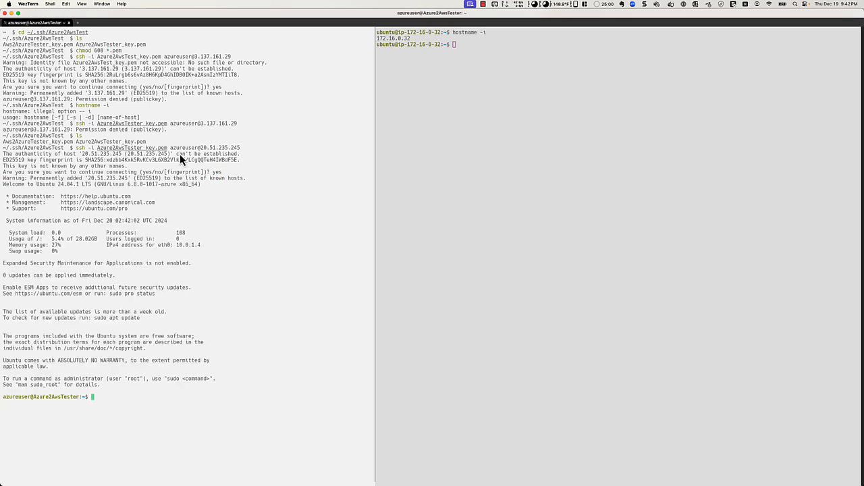
Print the Azure VM's IP address with hostname -i, and start pinging 10.0.1.4 from the AWS VM's session.
text(hostname -i)
key(Return)
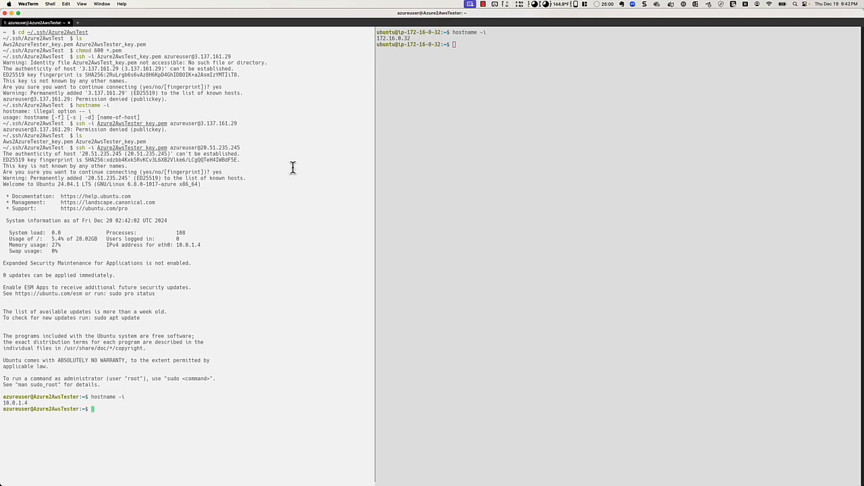
click(403, 135)
text(ping )
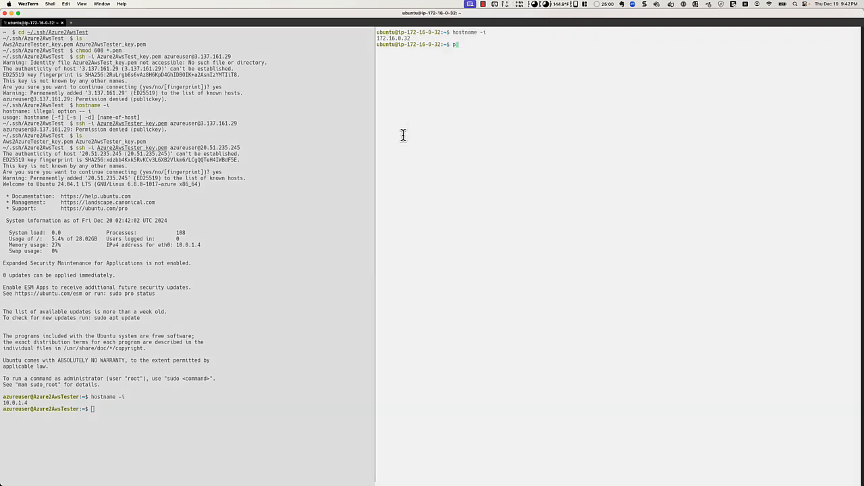
text(10.0.1.4)
key(Return)
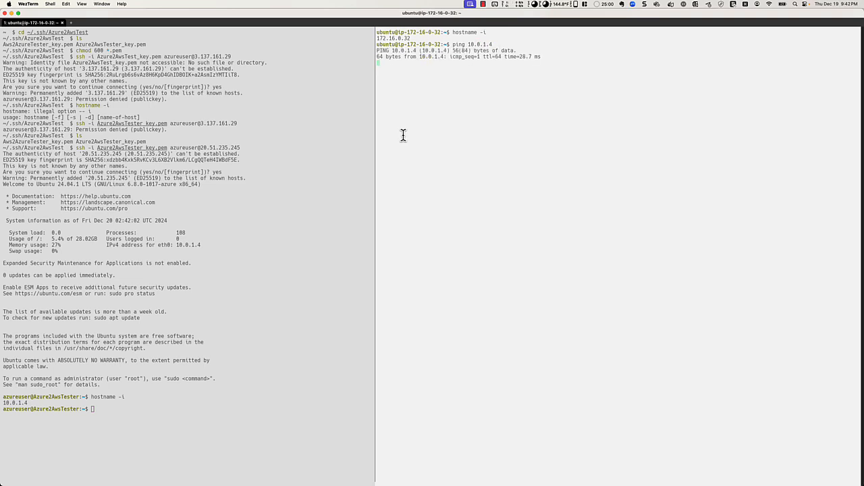
Start pinging the AWS VM at 172.16.0.32 from the Azure VM's session.
click(253, 283)
text(ping )
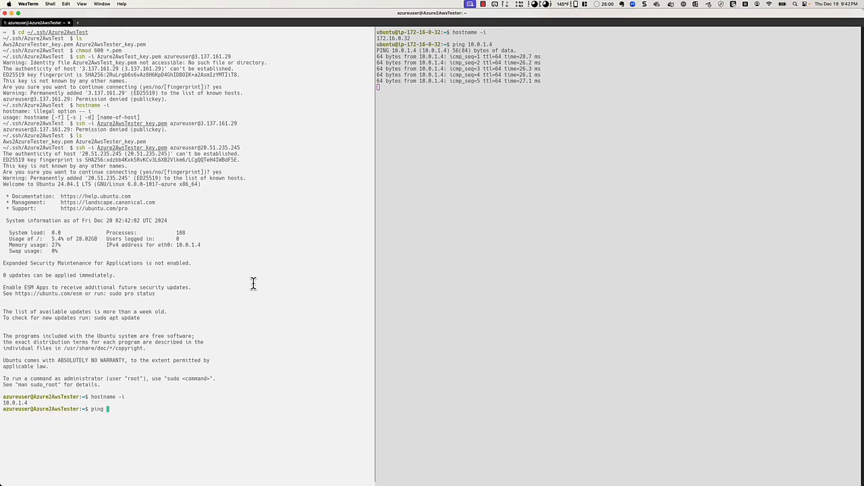
text(1)
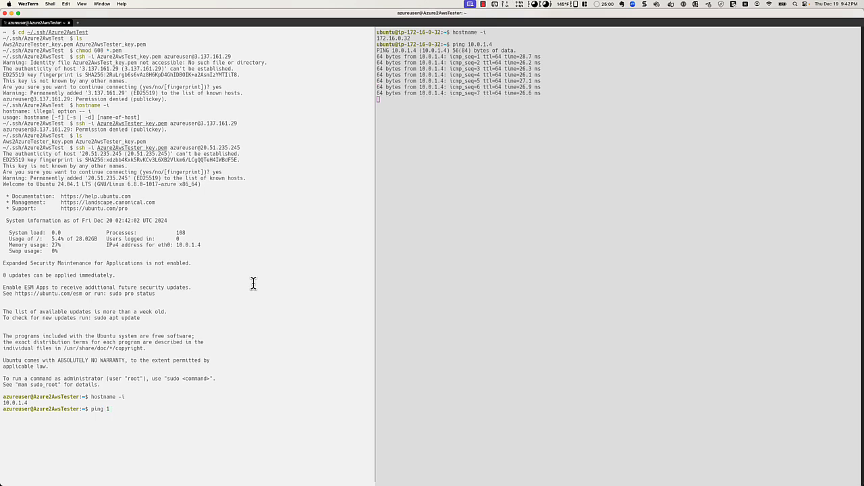
text(72.)
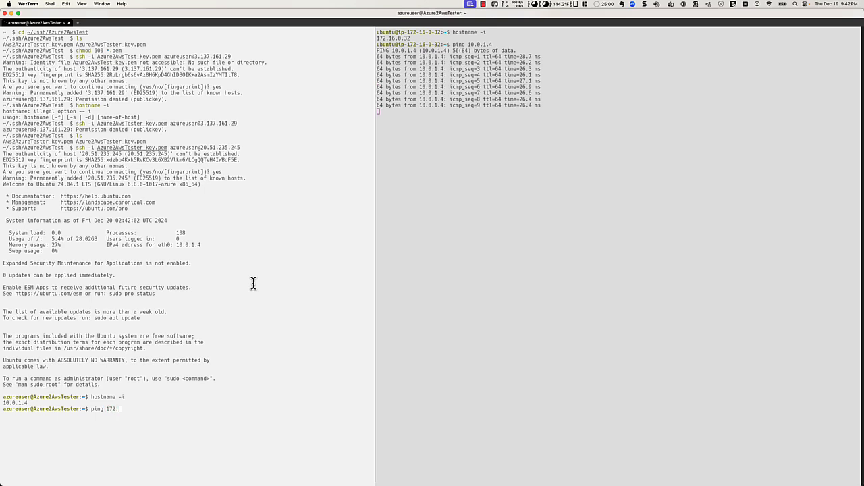
text(16.0)
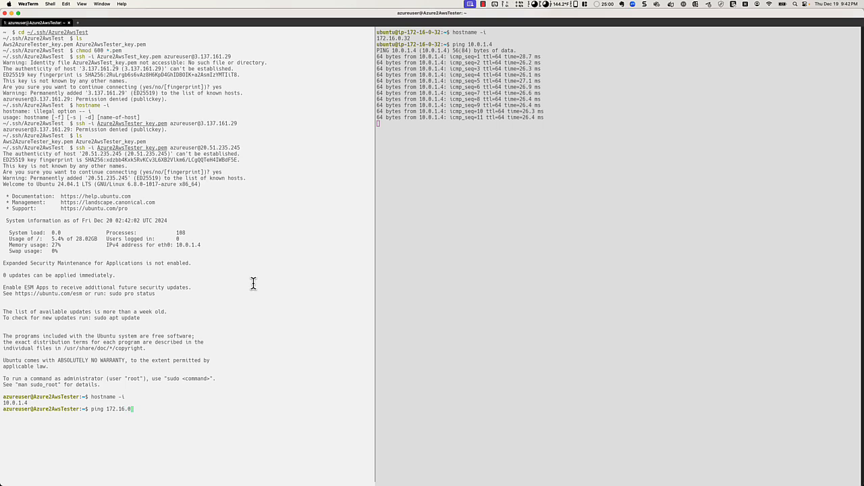
text(.32)
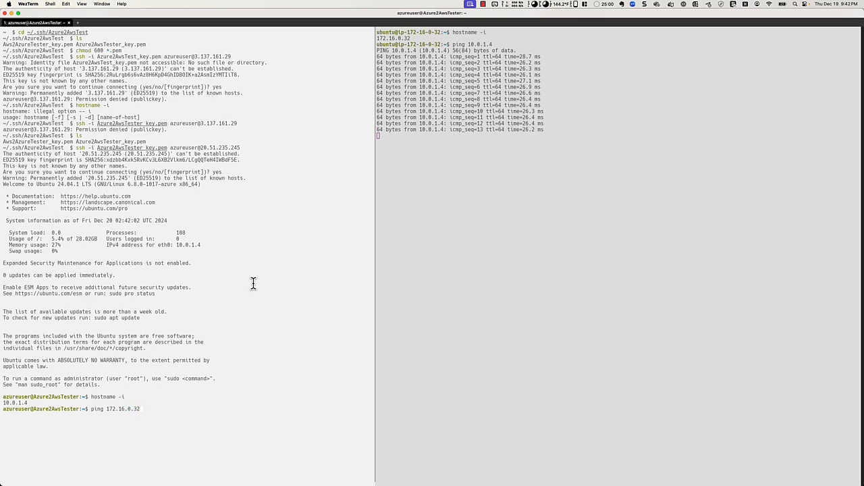
key(Return)
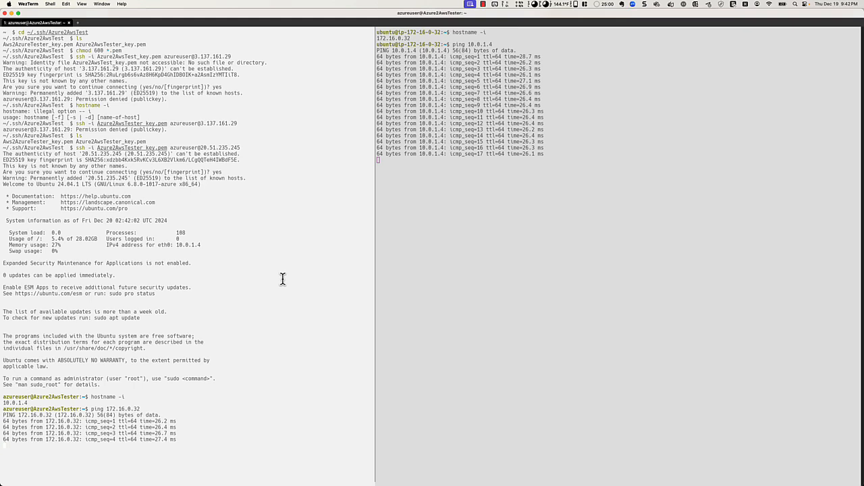
Stop the running pings in both the Azure and AWS sessions.
key(ctrl+c)
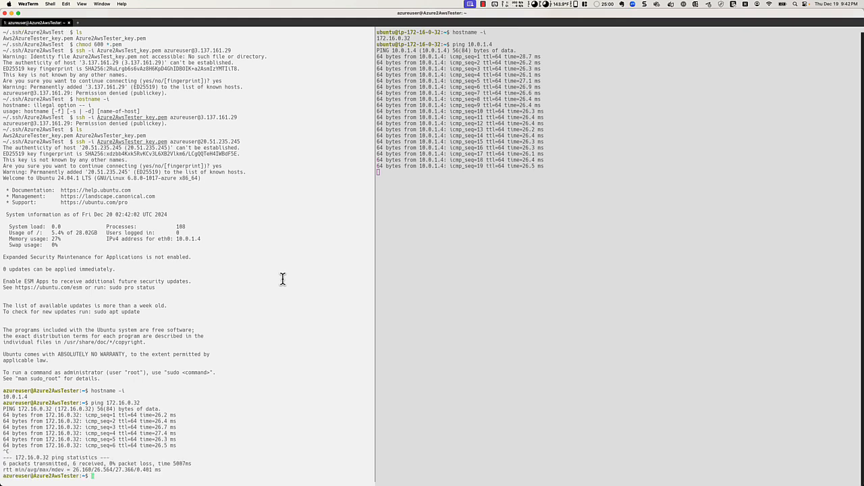
click(568, 227)
key(ctrl+c)
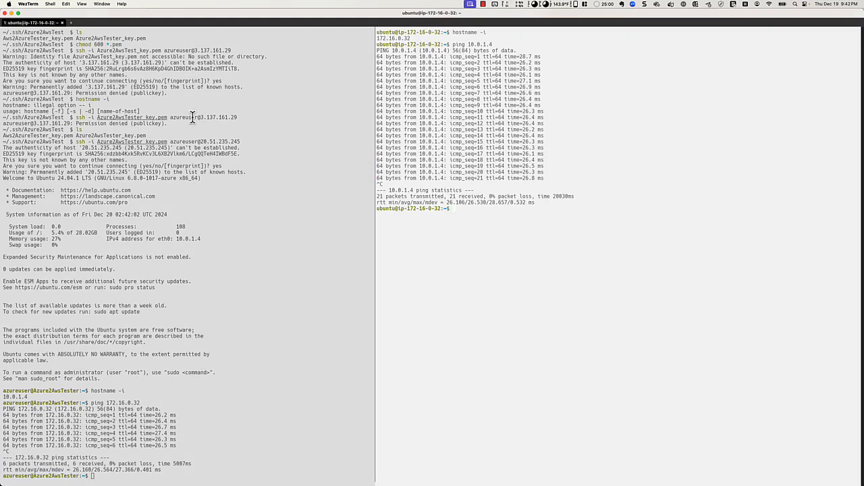